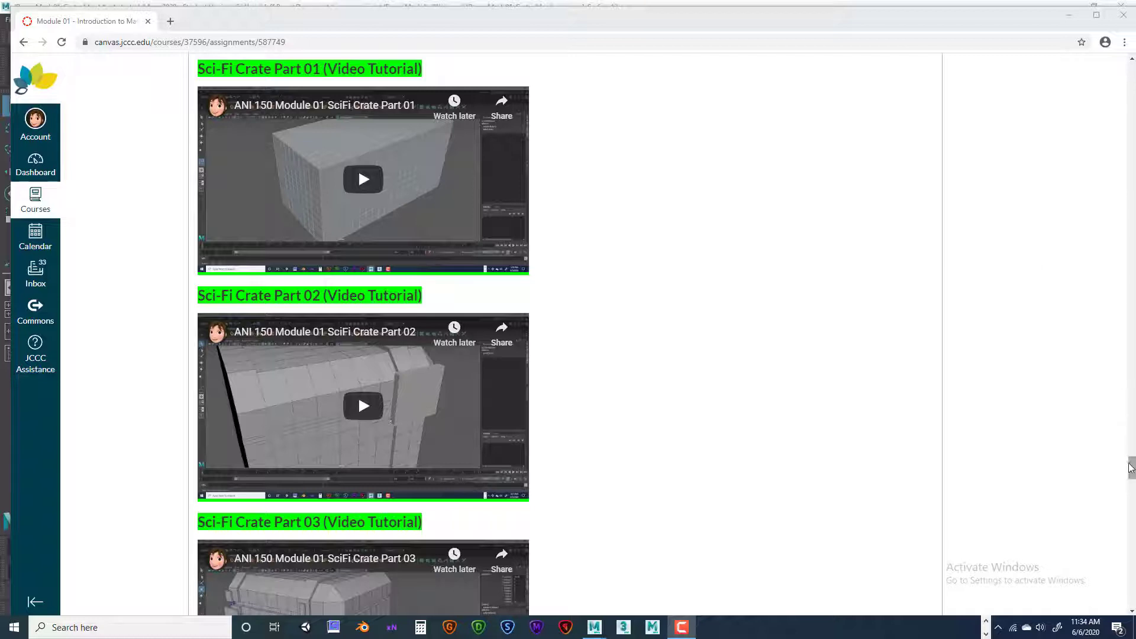
Locate the ANI_150_MUDBOX_JPG.zip download on the course page and minimize the open windows to reveal the desktop.
left_click_drag(1131, 471, 1128, 534)
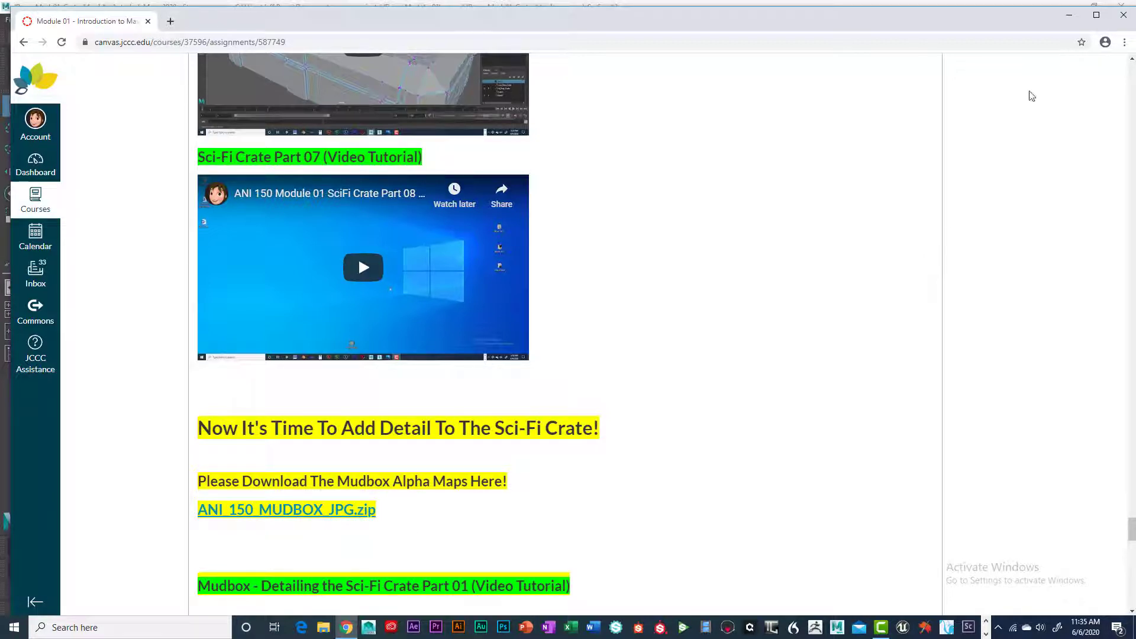
left_click(1068, 15)
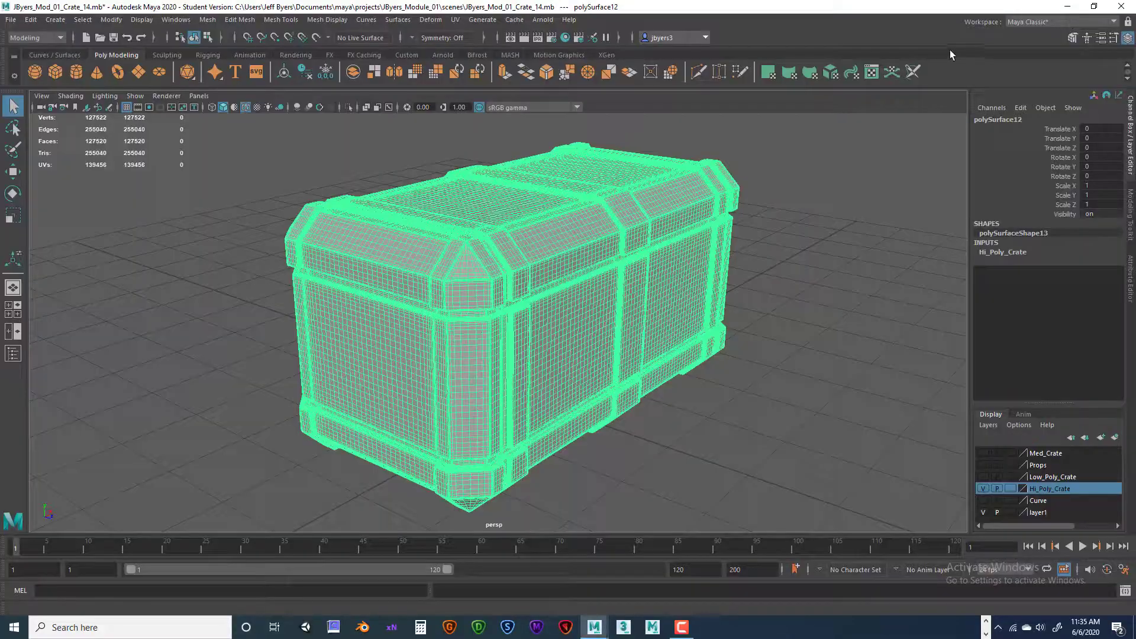
left_click(1067, 6)
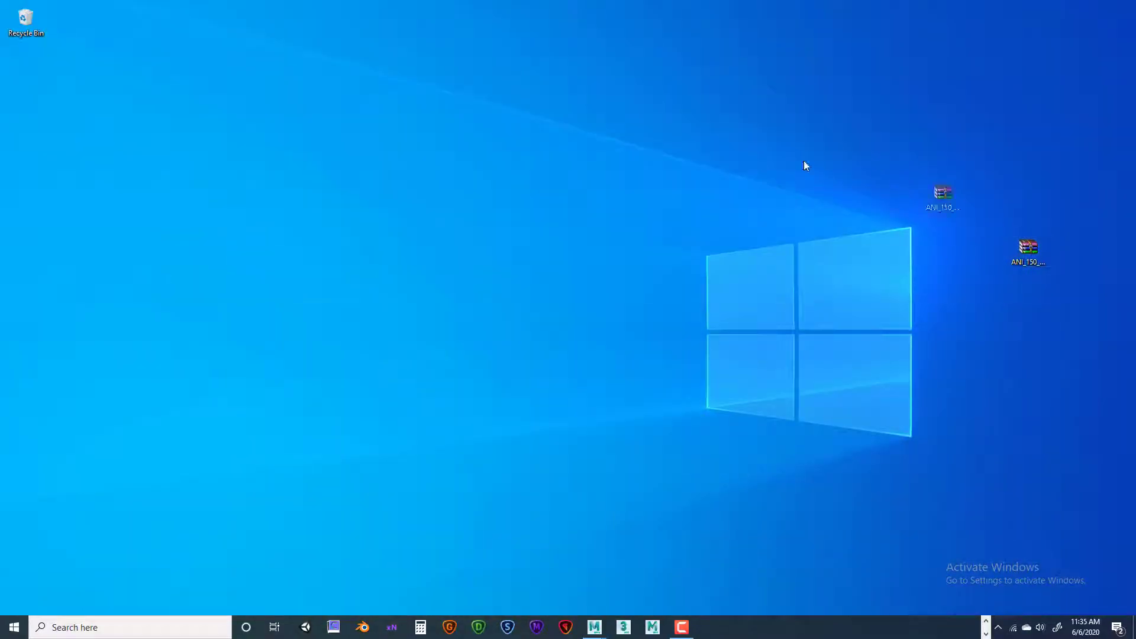
Move the ANI_150_MUDBOX_JPG archive to a clear area of the desktop and open it with Windows Explorer.
left_click_drag(803, 162, 448, 114)
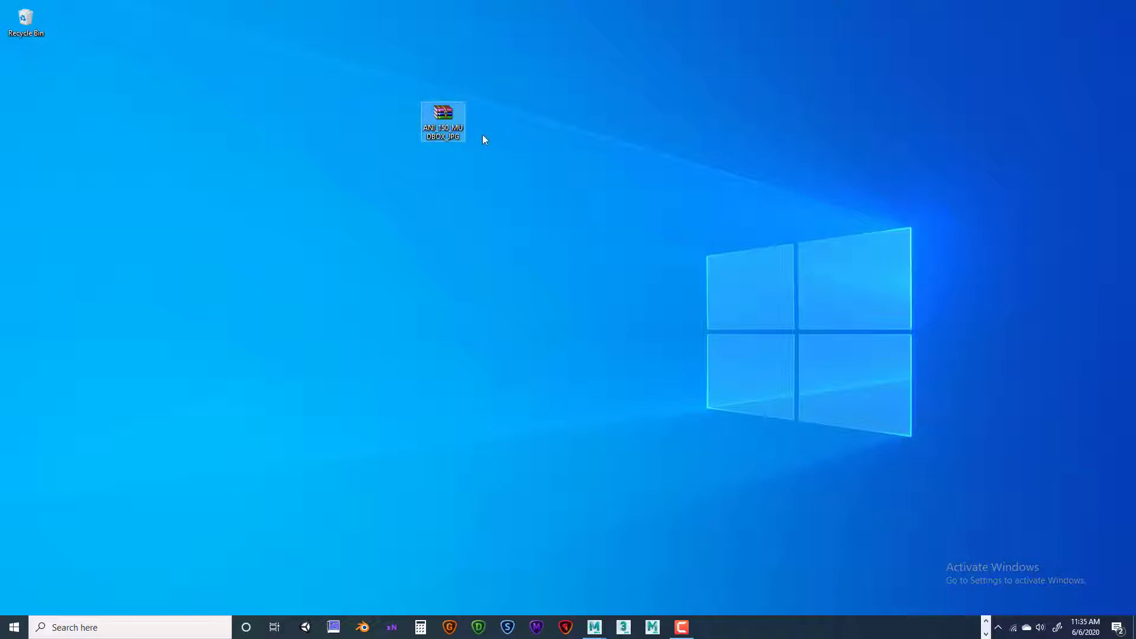
right_click(441, 115)
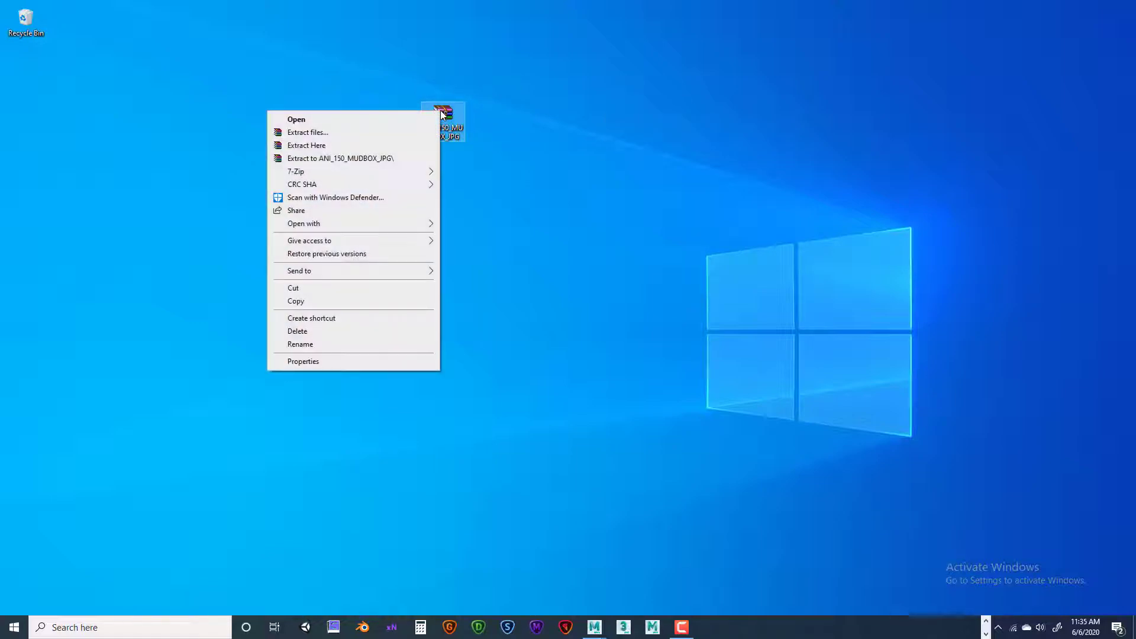
mouse_move(349, 226)
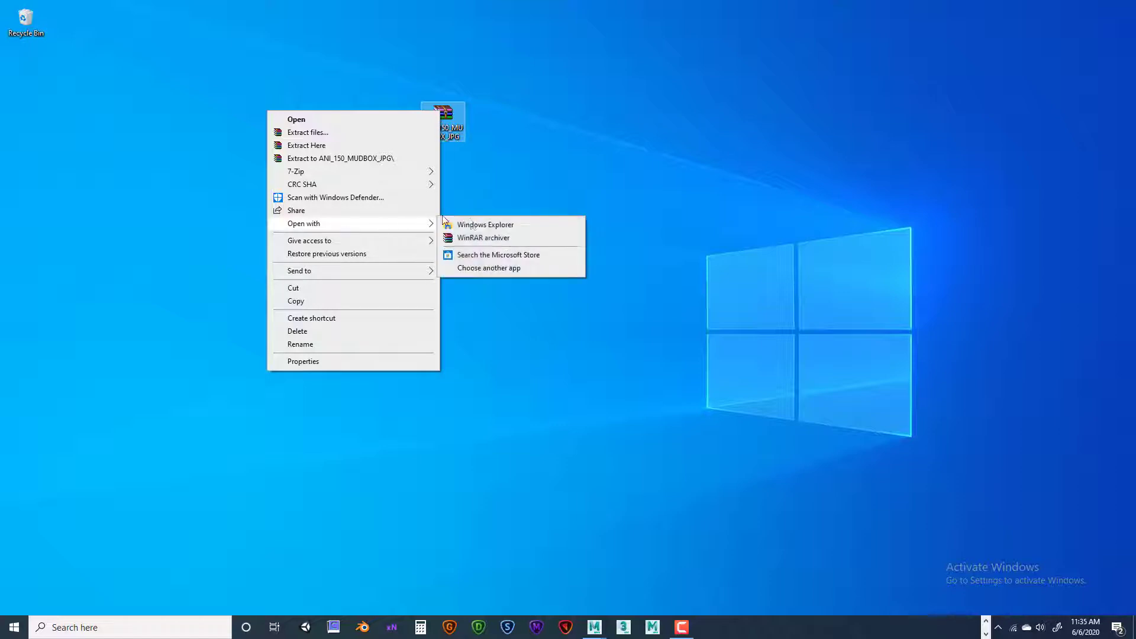
left_click(477, 227)
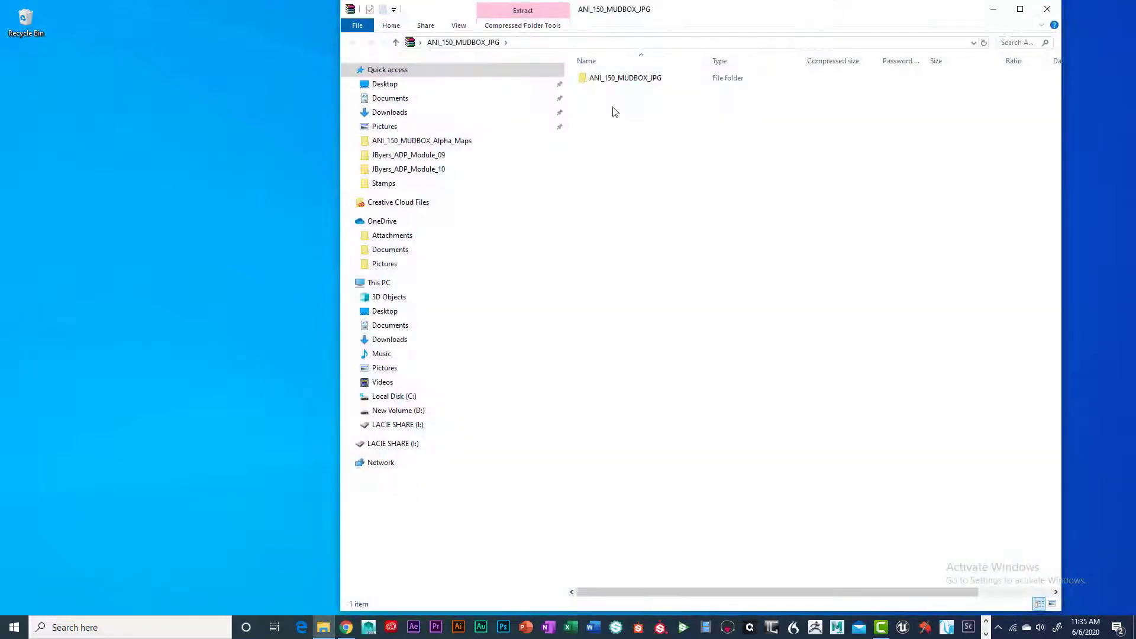
Copy the ANI_150_MUDBOX_JPG folder out of the archive onto the desktop and place it beside the archive.
right_click(629, 83)
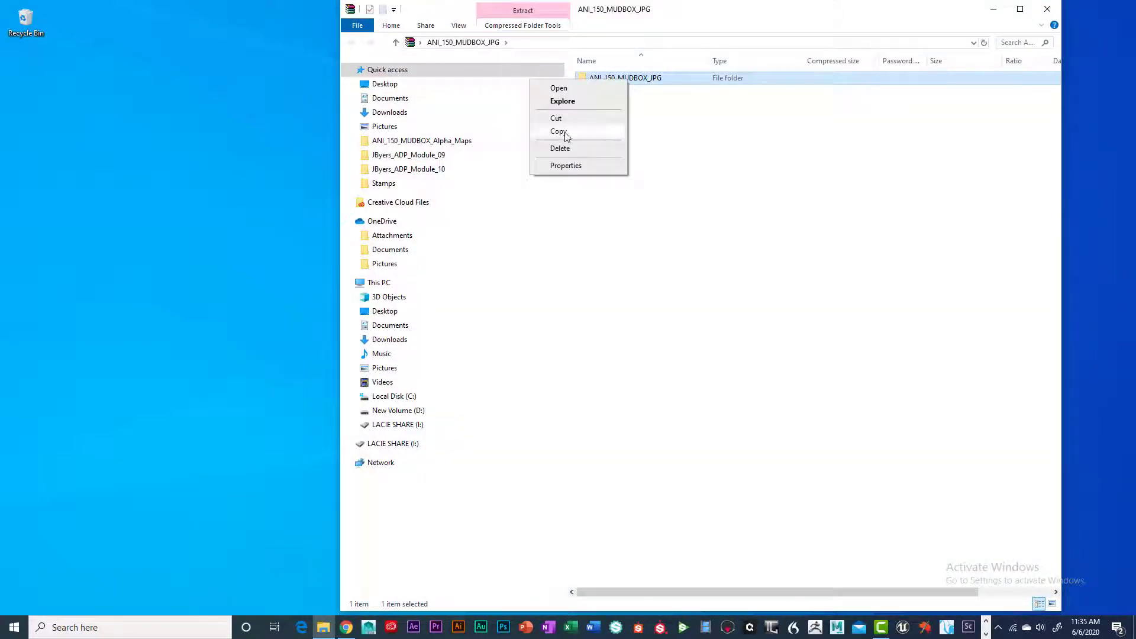
left_click(585, 138)
right_click(208, 126)
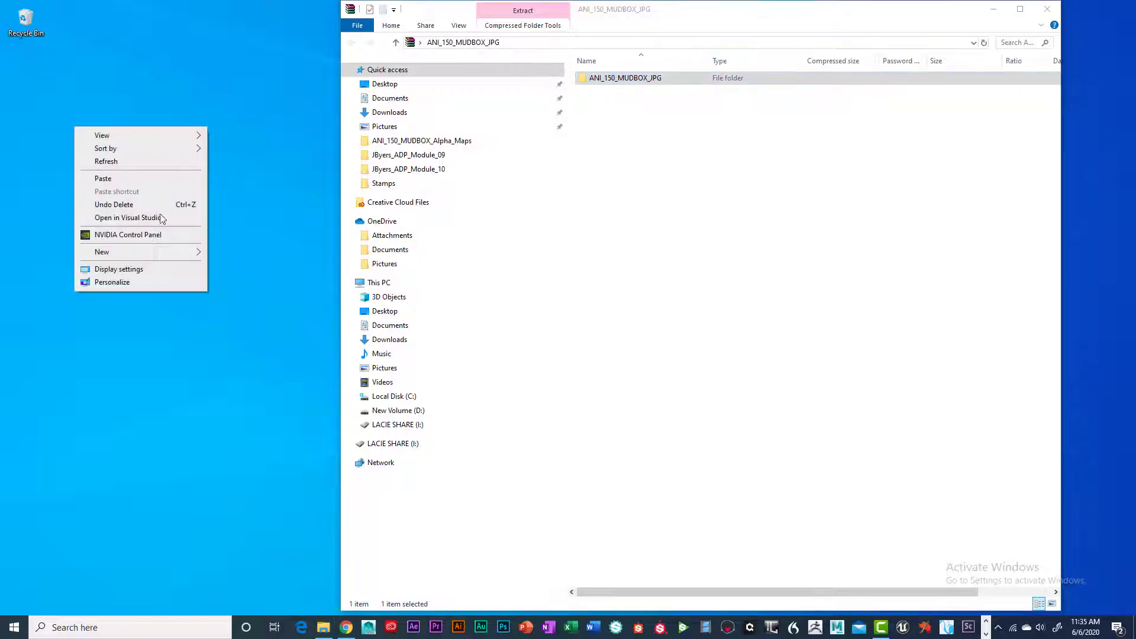
left_click(109, 180)
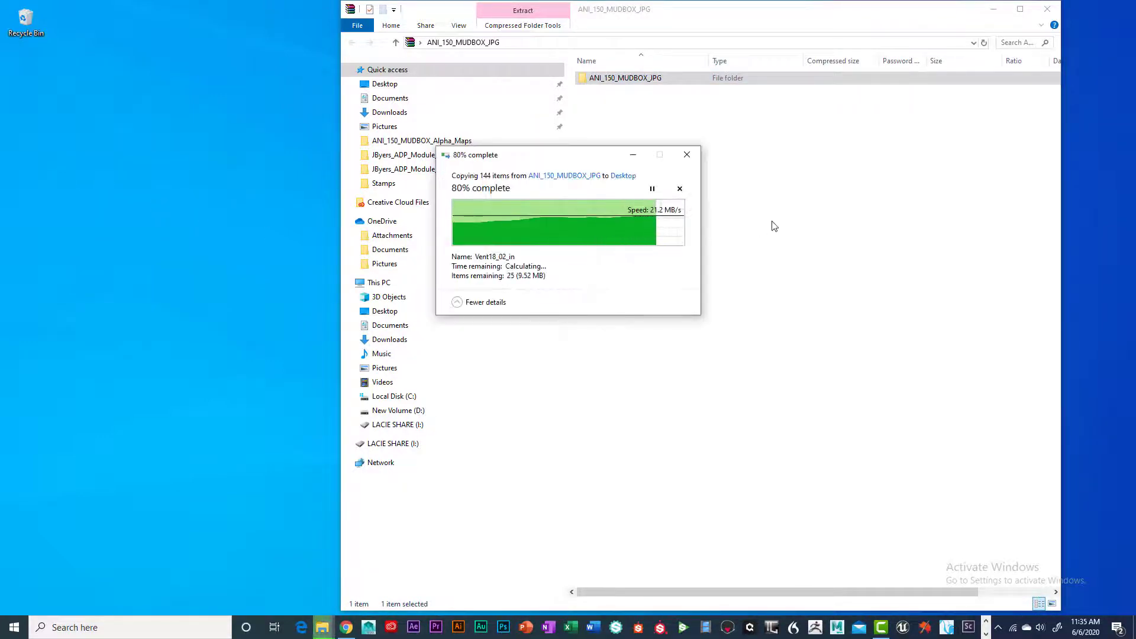
left_click(1046, 8)
left_click_drag(225, 91, 620, 115)
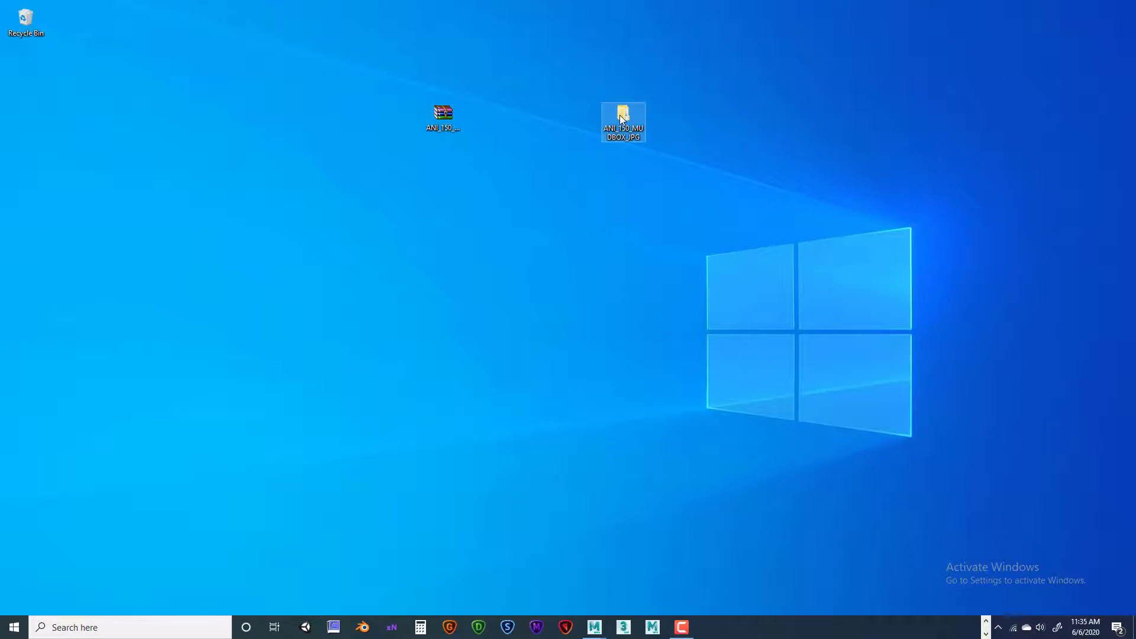
Open the extracted ANI_150_MUDBOX_JPG folder and look through the alpha maps in its Armor subfolder.
double_click(620, 115)
double_click(607, 91)
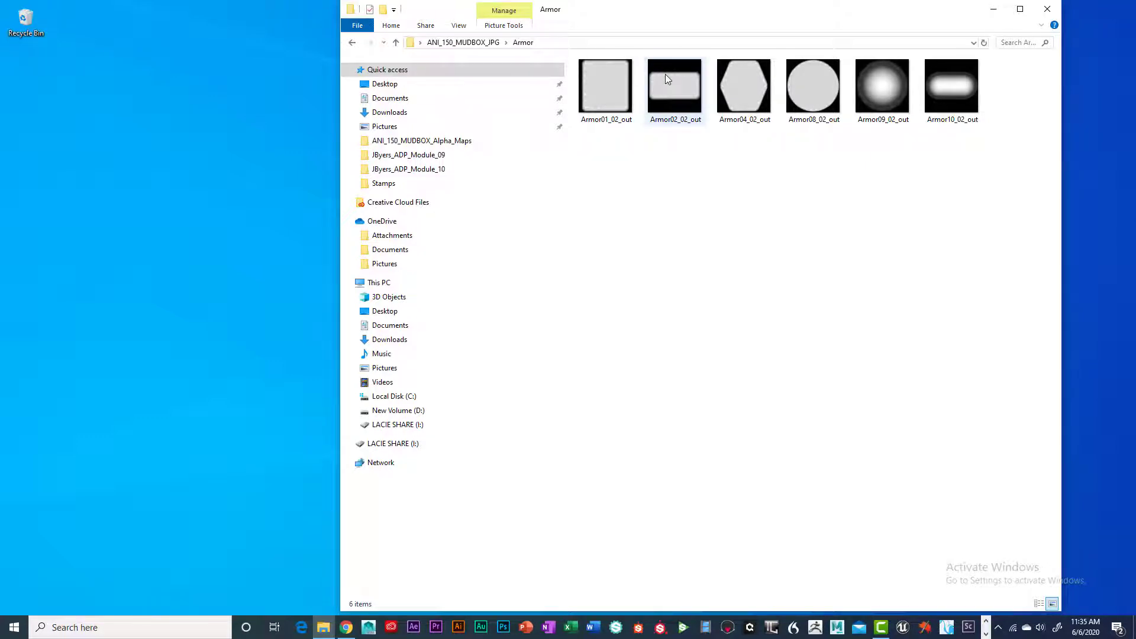
left_click(398, 43)
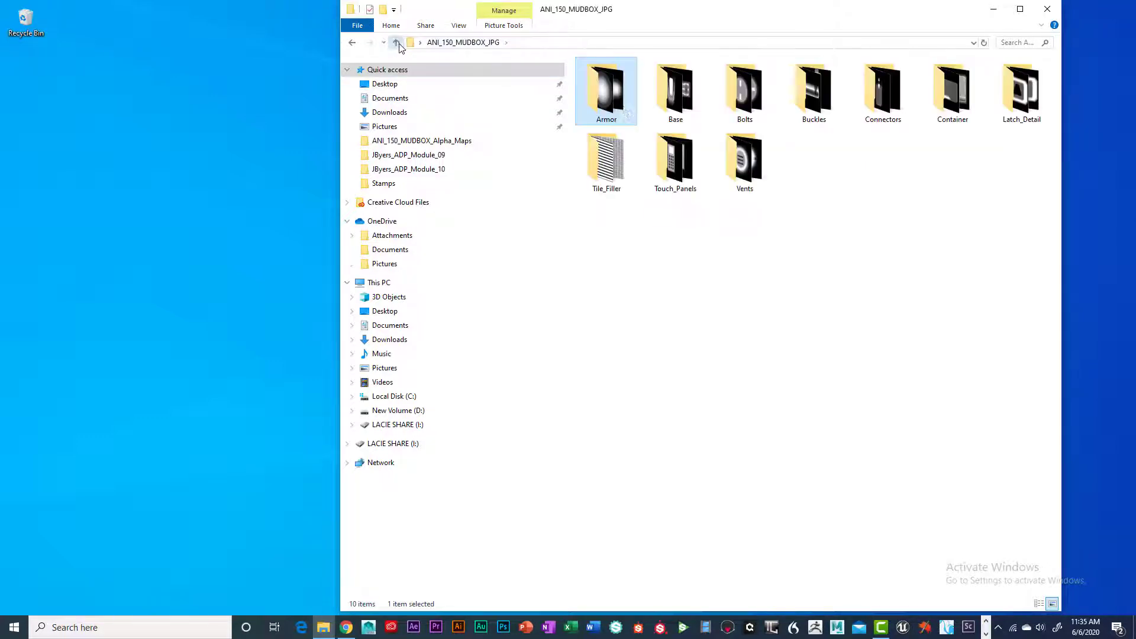
Open the Base subfolder and preview the Base_88 alpha map at a larger size.
double_click(664, 88)
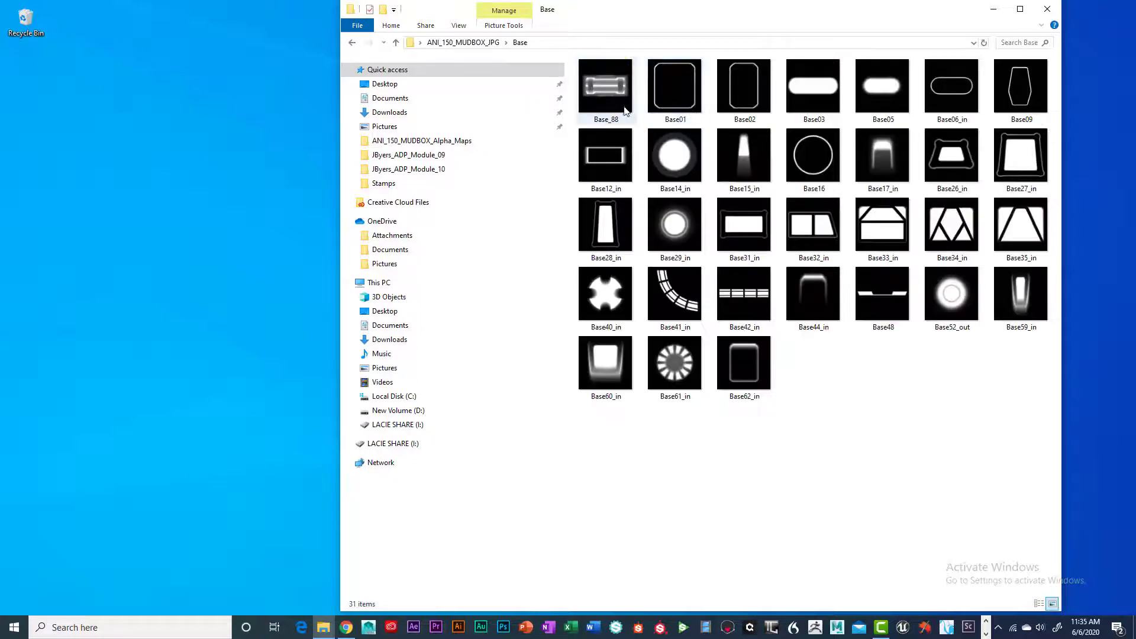
double_click(612, 91)
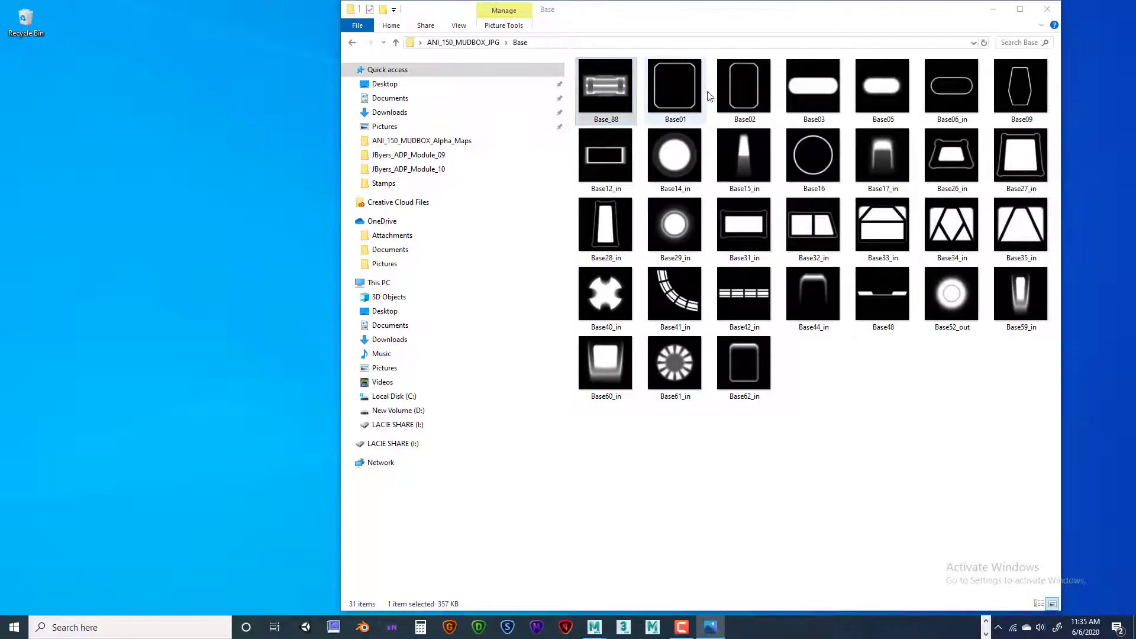
left_click_drag(1135, 45, 391, 96)
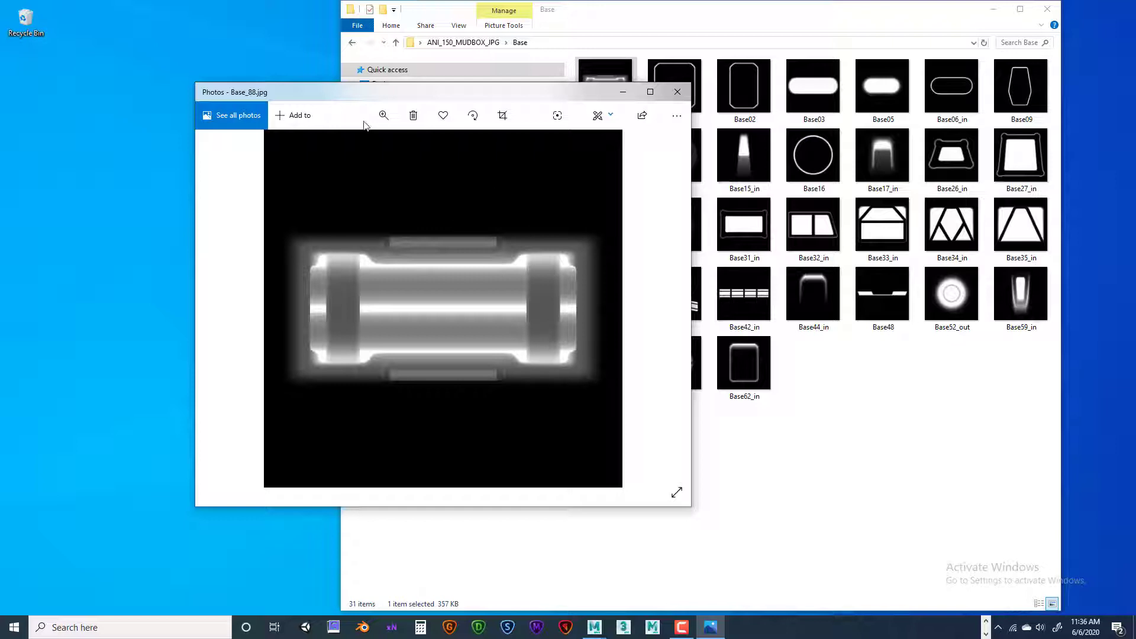
left_click_drag(372, 94, 320, 130)
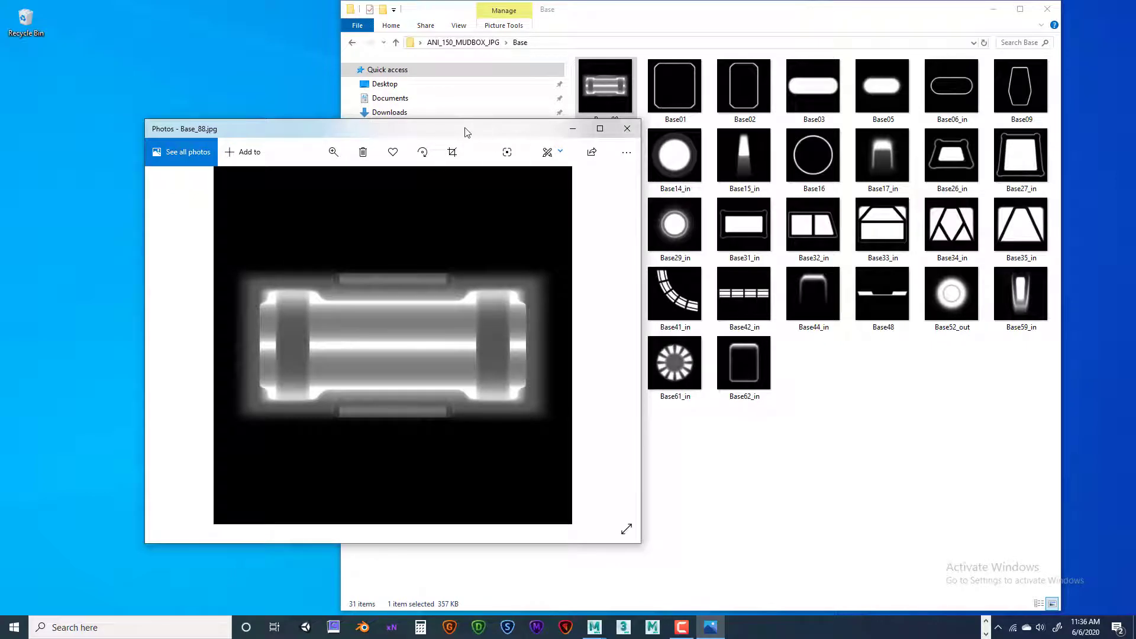
left_click_drag(466, 131, 487, 134)
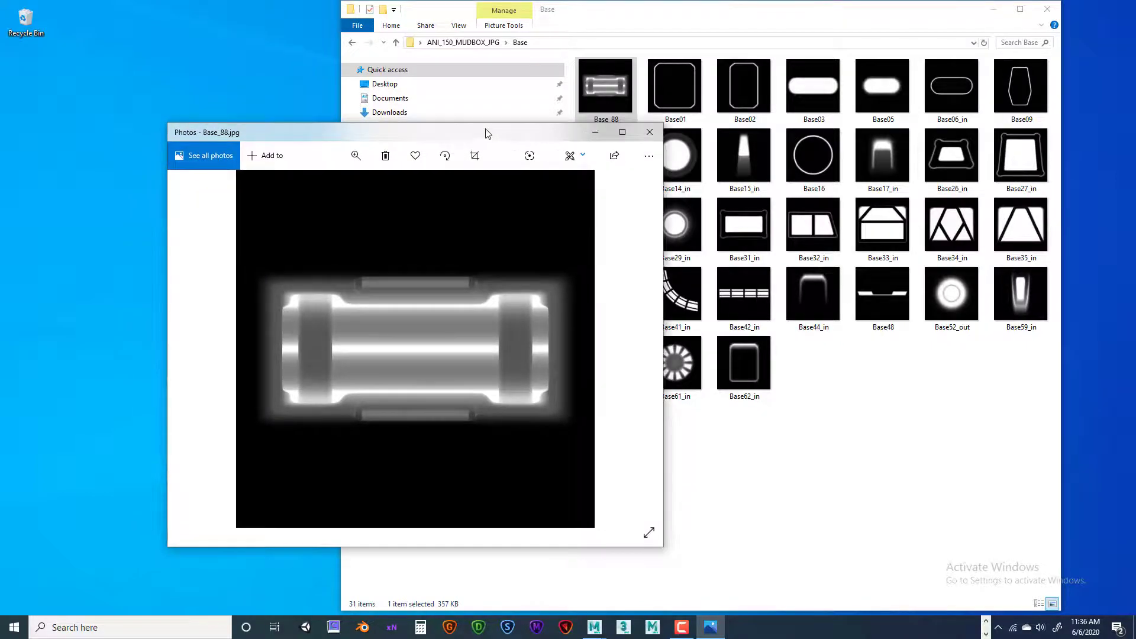
left_click(650, 135)
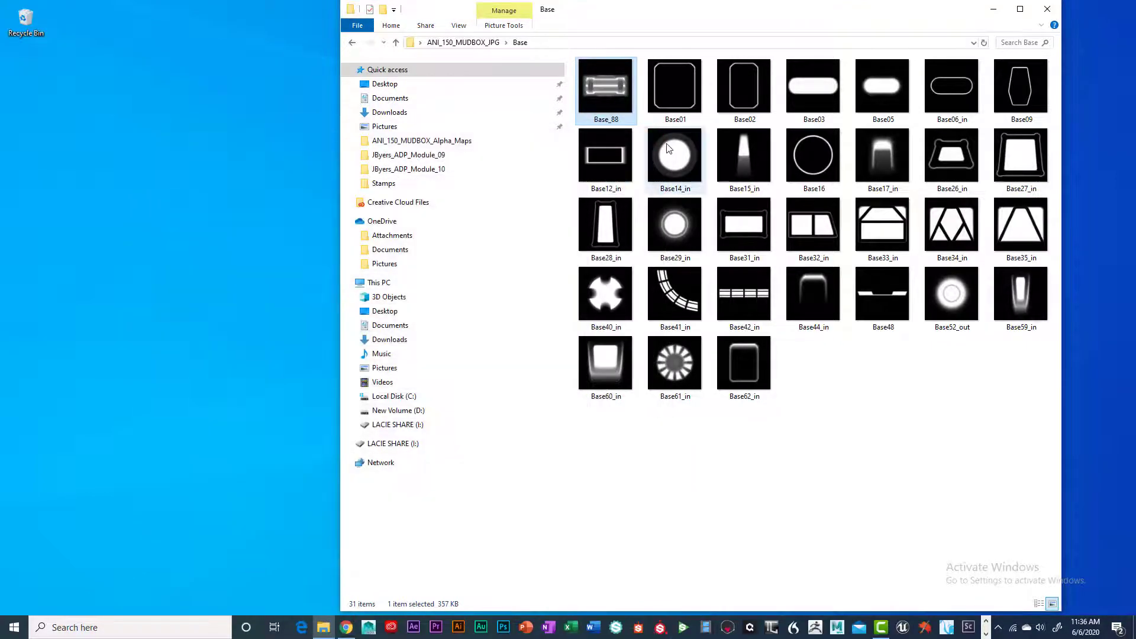
Preview the Base01 and Base33_in alpha maps, and return to the ANI_150_MUDBOX_JPG folder.
double_click(671, 87)
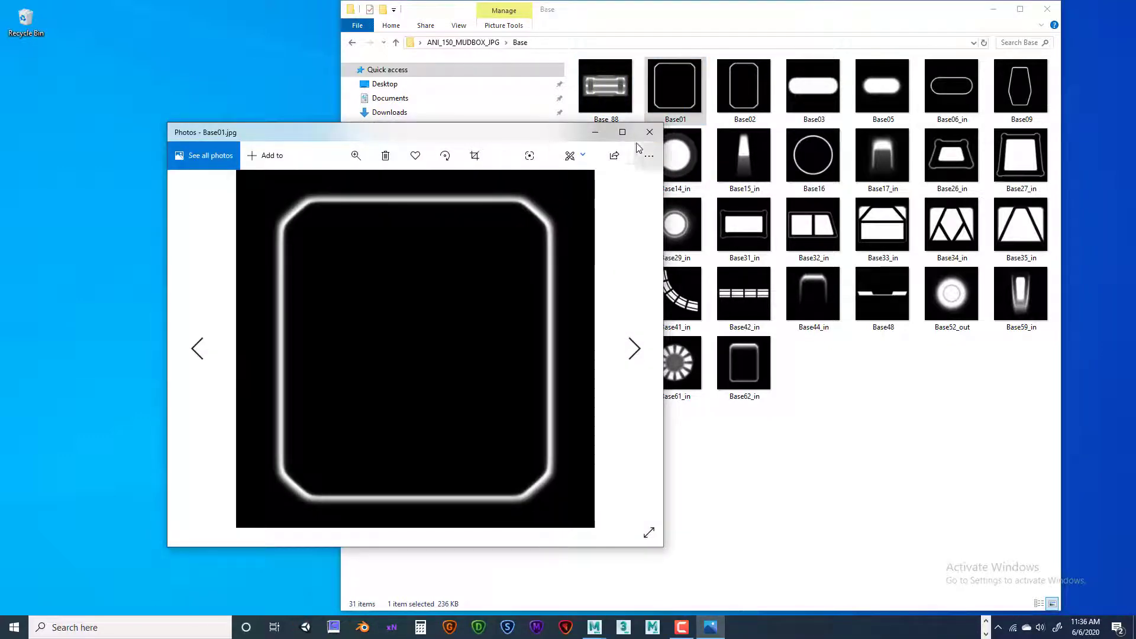
left_click(648, 132)
double_click(882, 225)
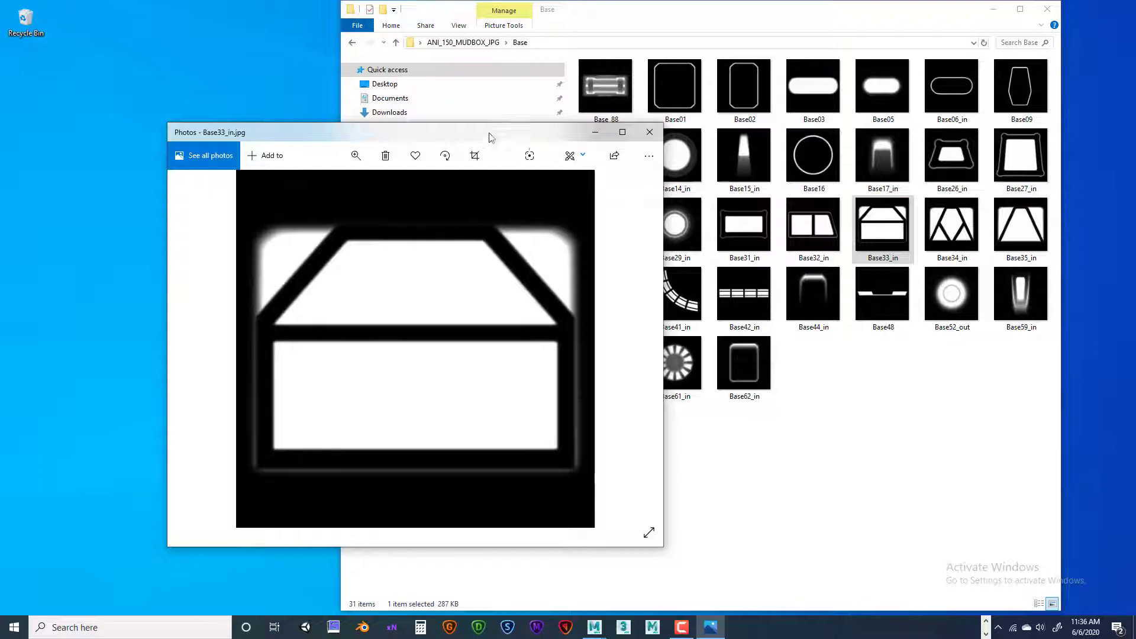
left_click(649, 132)
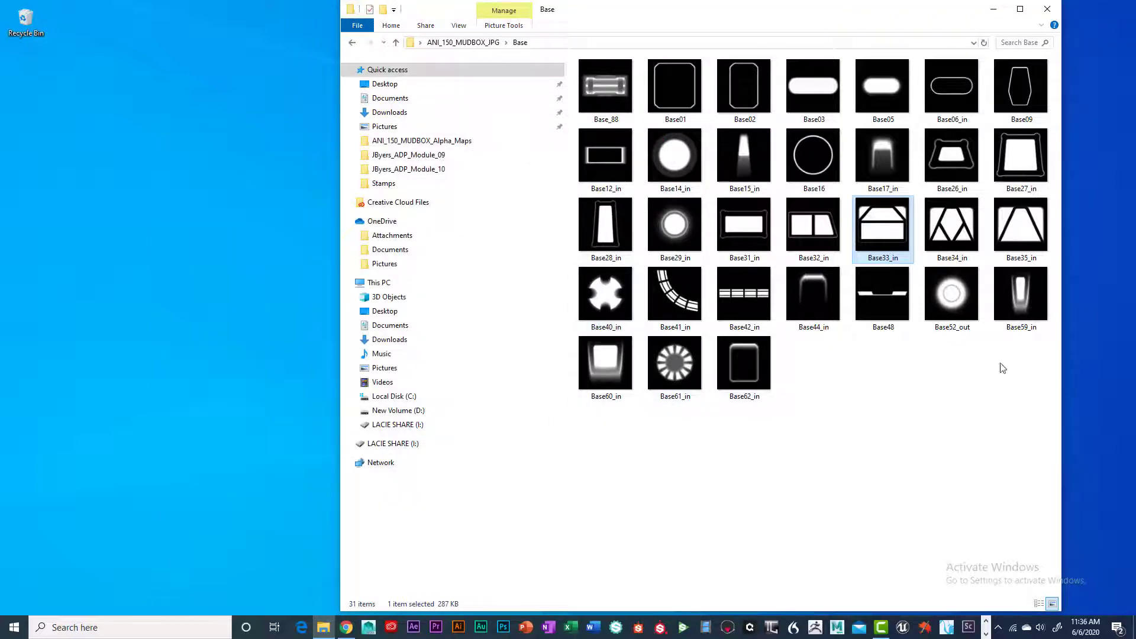
left_click(396, 43)
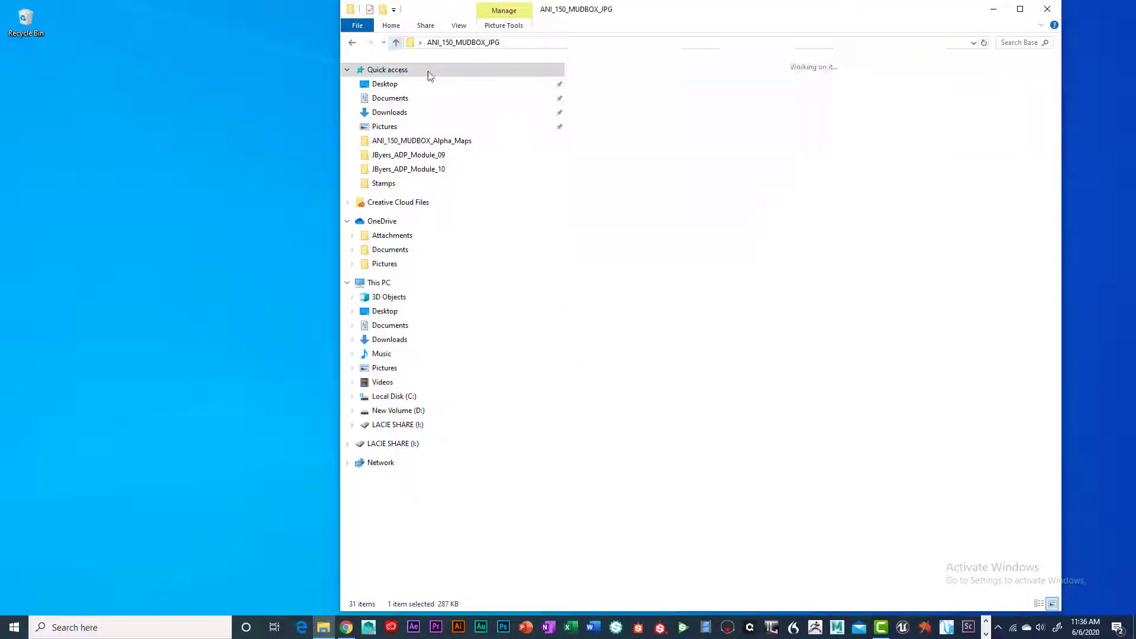
Preview the Bolts05_in and Bolts17_in alpha maps in the Bolts subfolder and return to the parent folder.
double_click(744, 89)
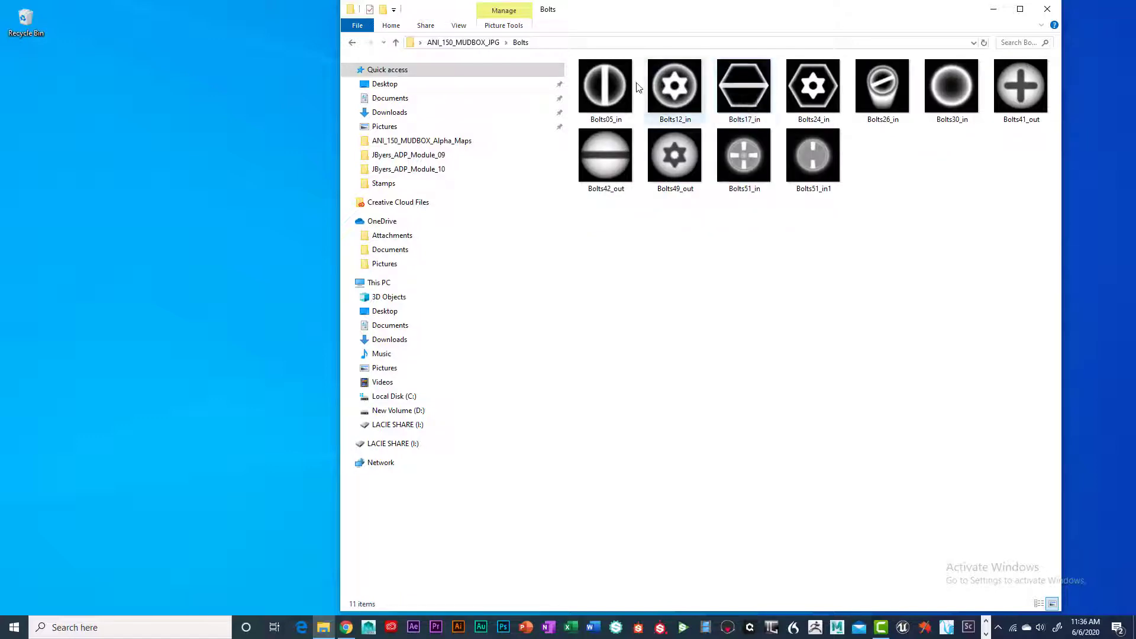
double_click(604, 86)
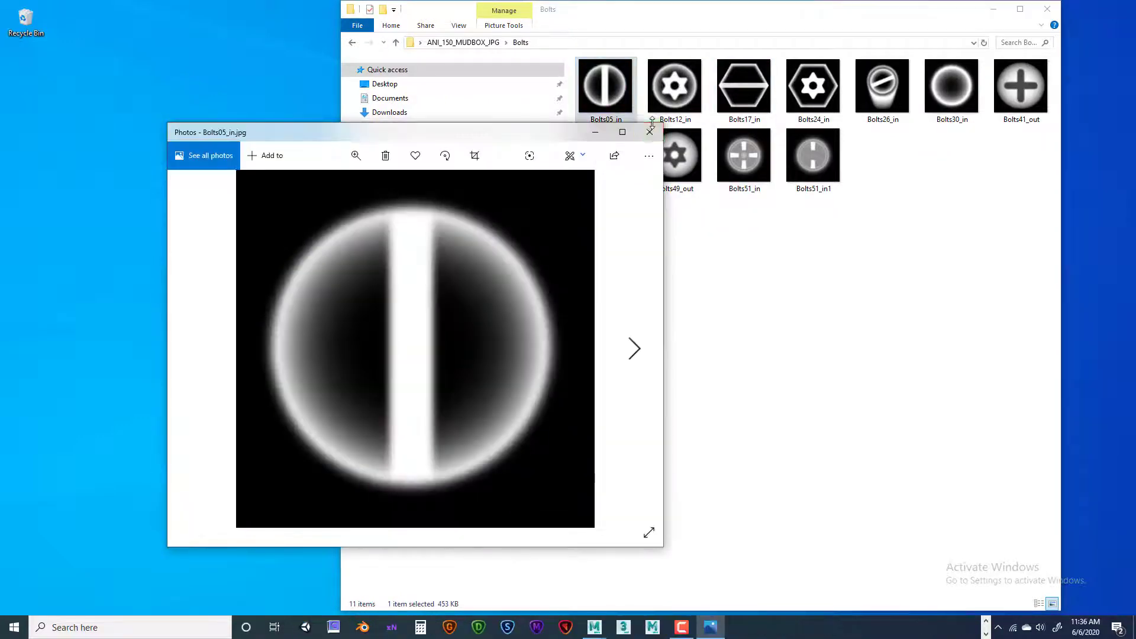
left_click(650, 131)
double_click(743, 86)
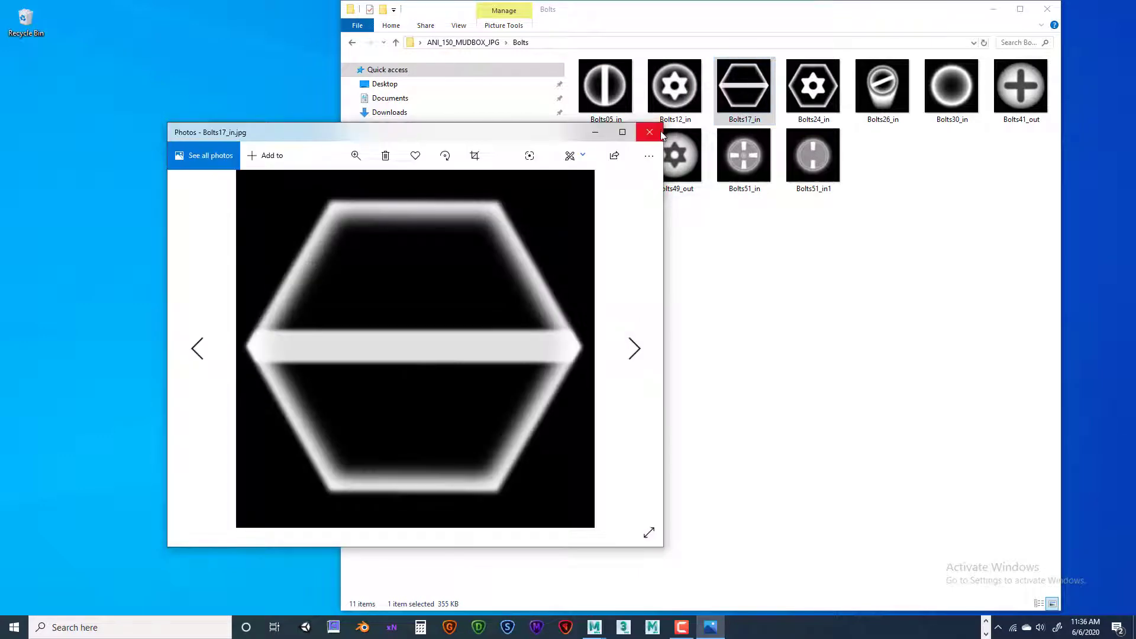
left_click(650, 131)
left_click(396, 43)
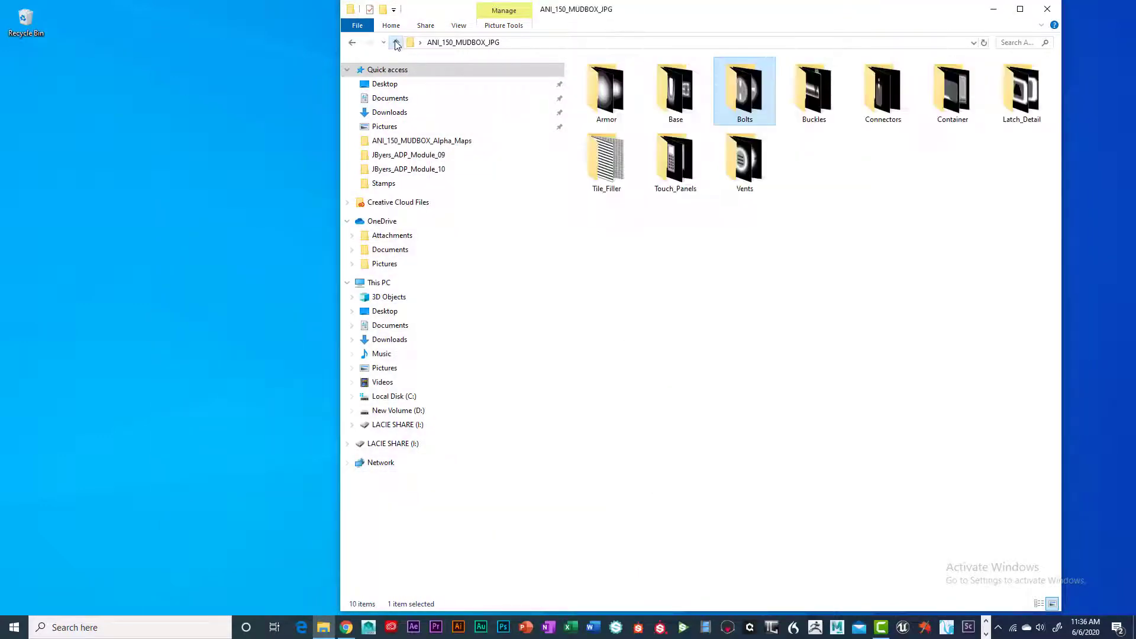
Preview JRO_Strap09_in, JRO_Strap12_out and JRO_Strap13_out in the Buckles subfolder and return to the parent folder.
double_click(815, 89)
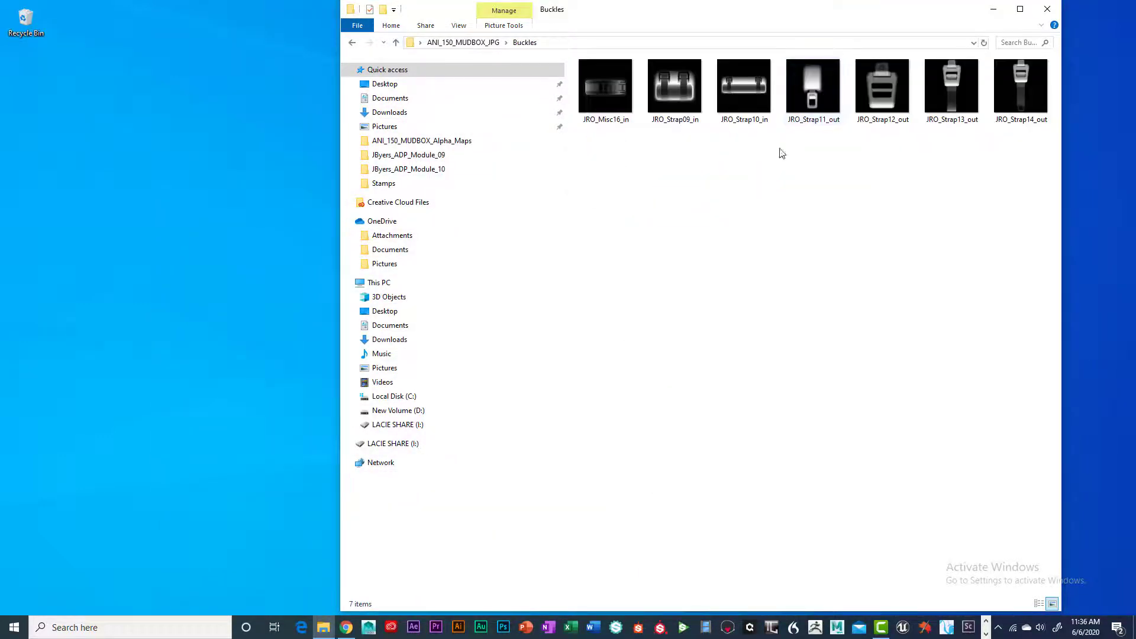
left_click(669, 107)
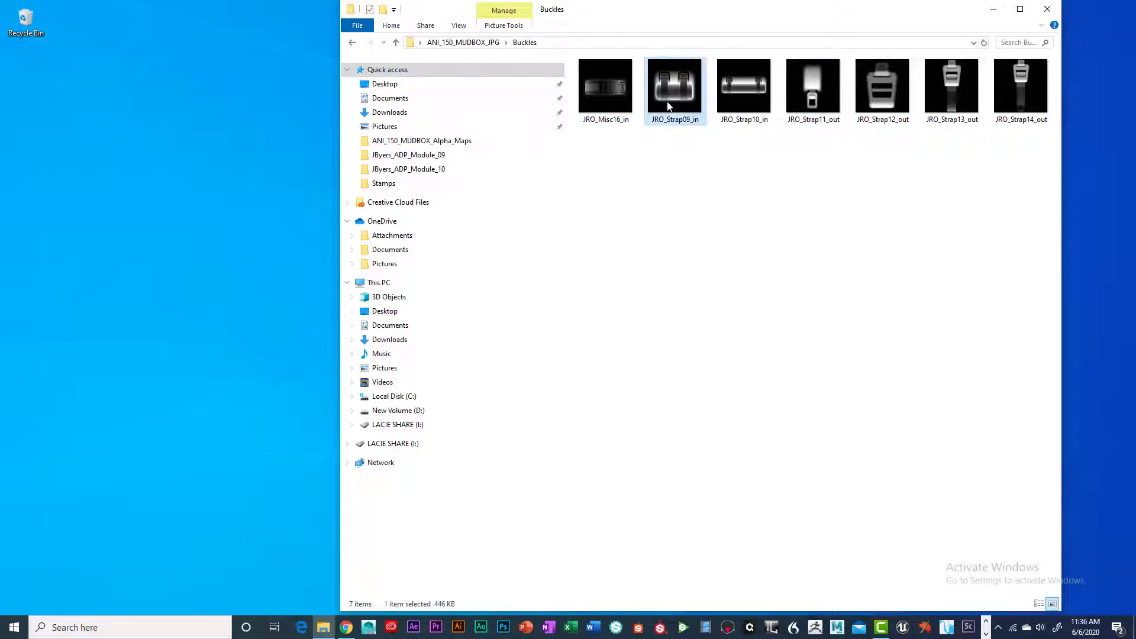
double_click(669, 107)
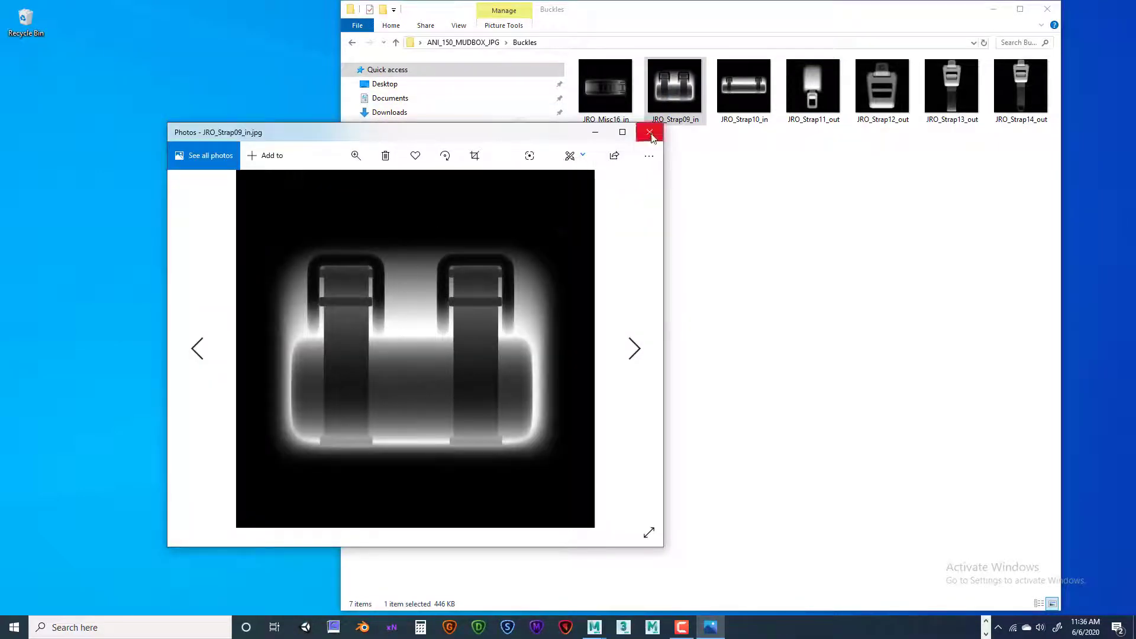
left_click(649, 132)
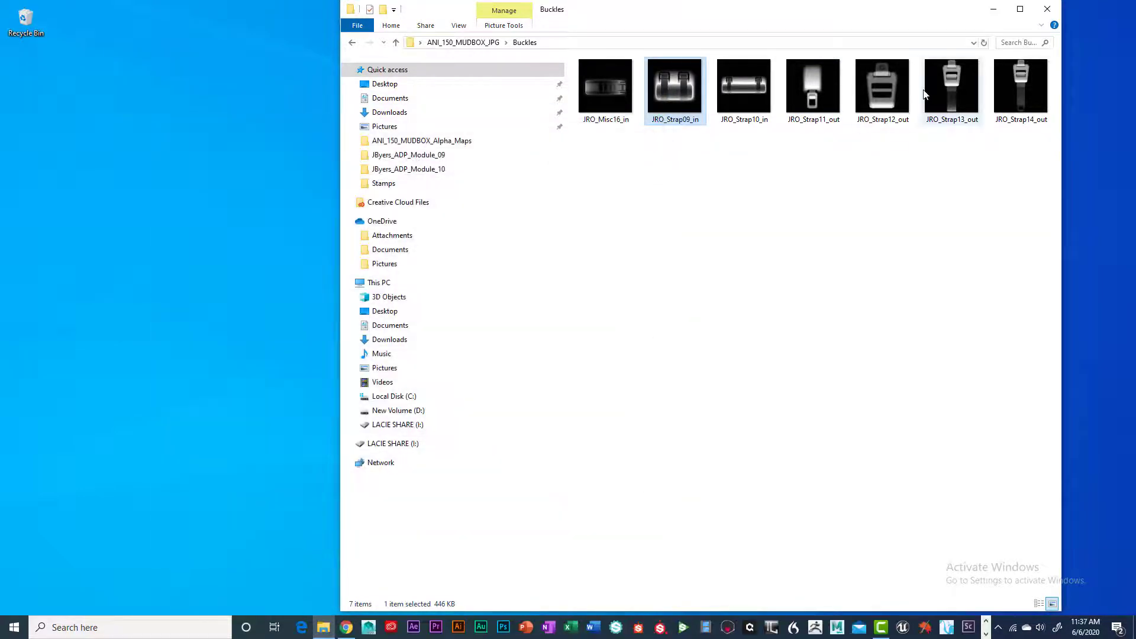
double_click(893, 88)
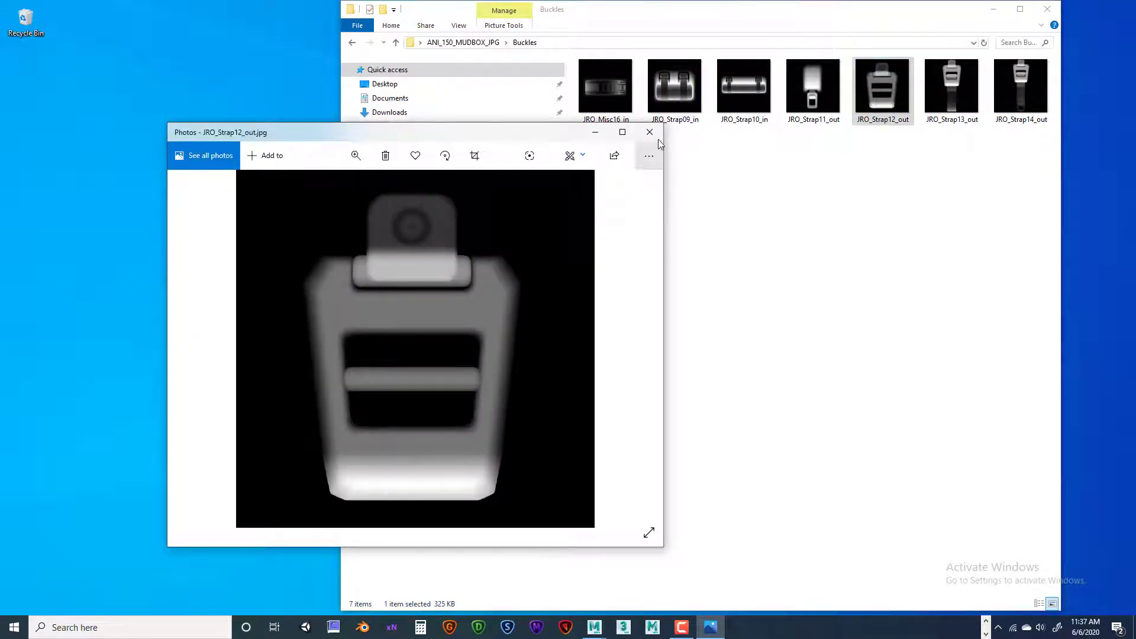
left_click(650, 132)
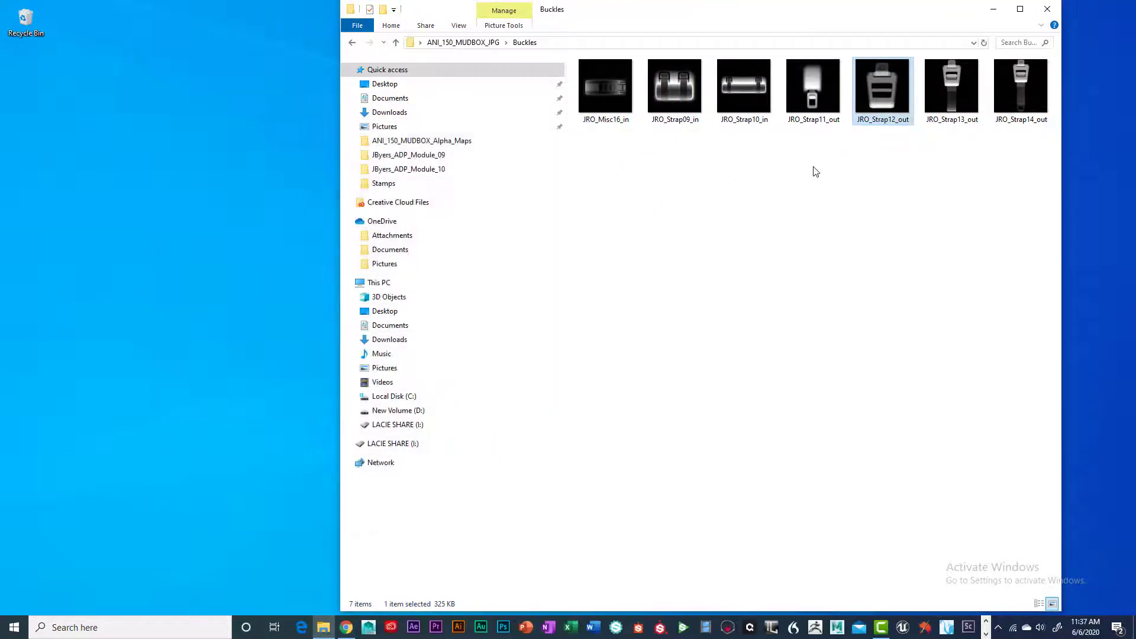
double_click(964, 69)
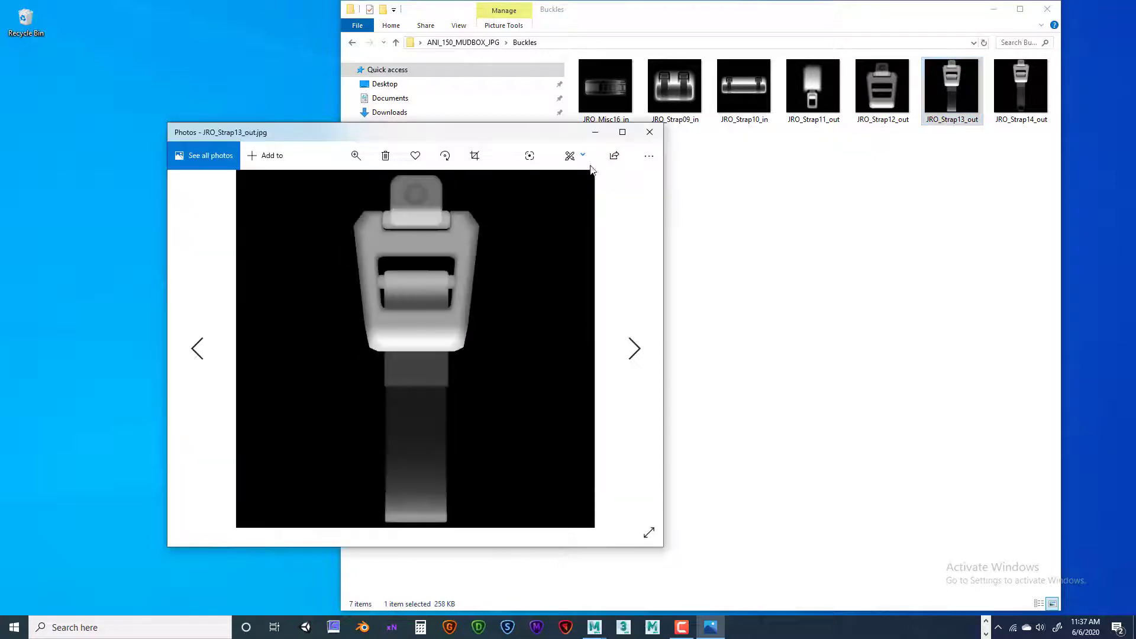
left_click(649, 133)
left_click(395, 42)
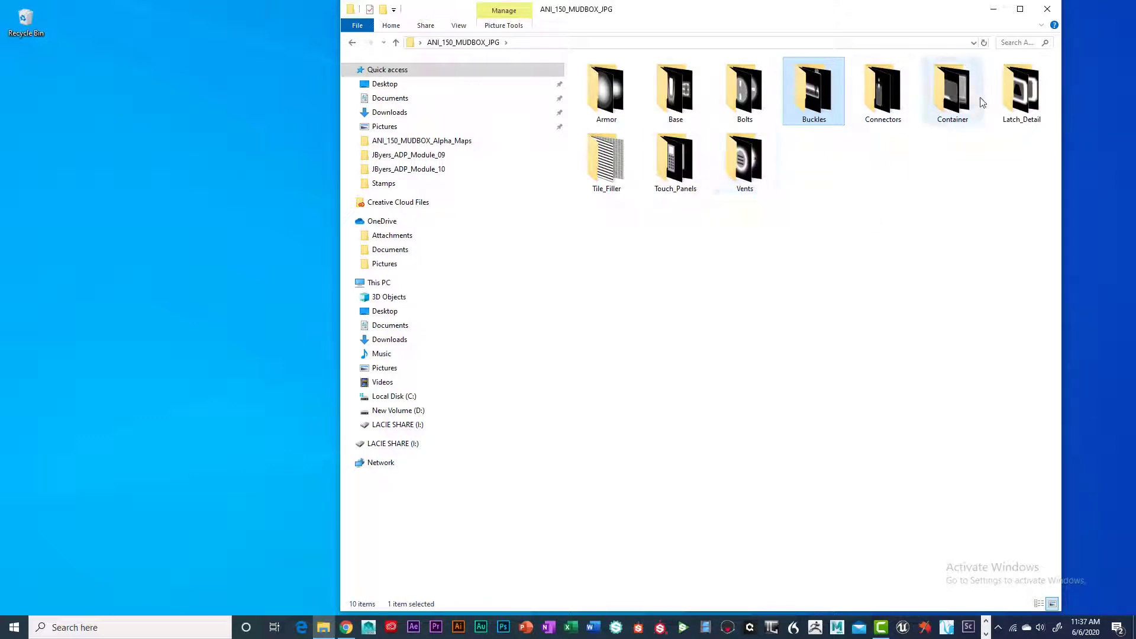
Look through the alpha maps in the Container and Latch_Detail subfolders and return to the ANI_150_MUDBOX_JPG folder.
double_click(963, 97)
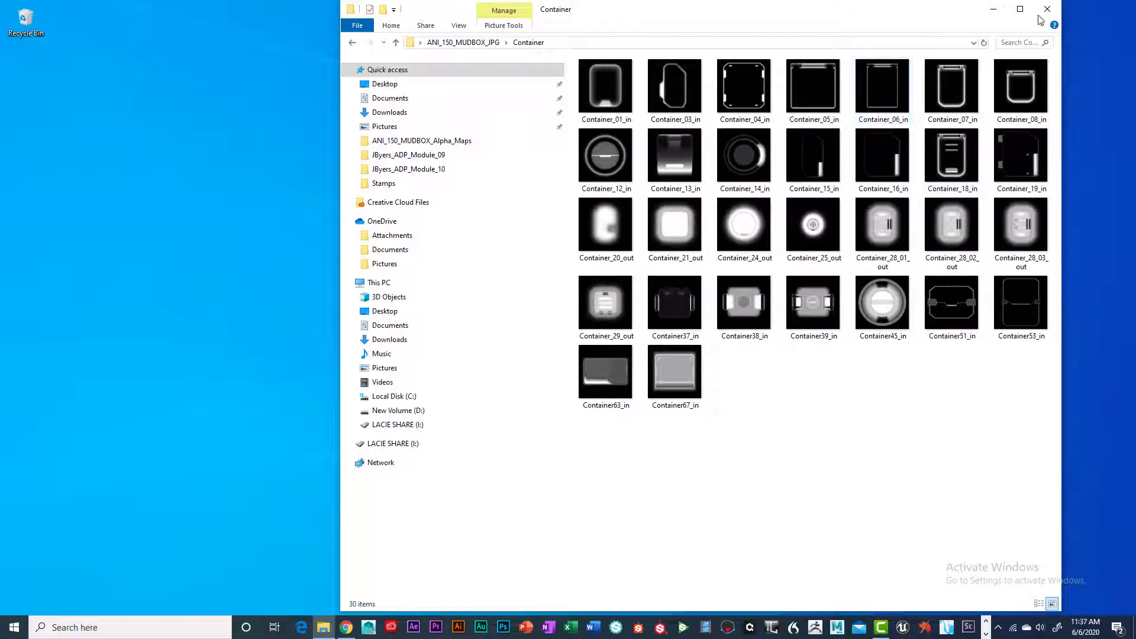
left_click(396, 42)
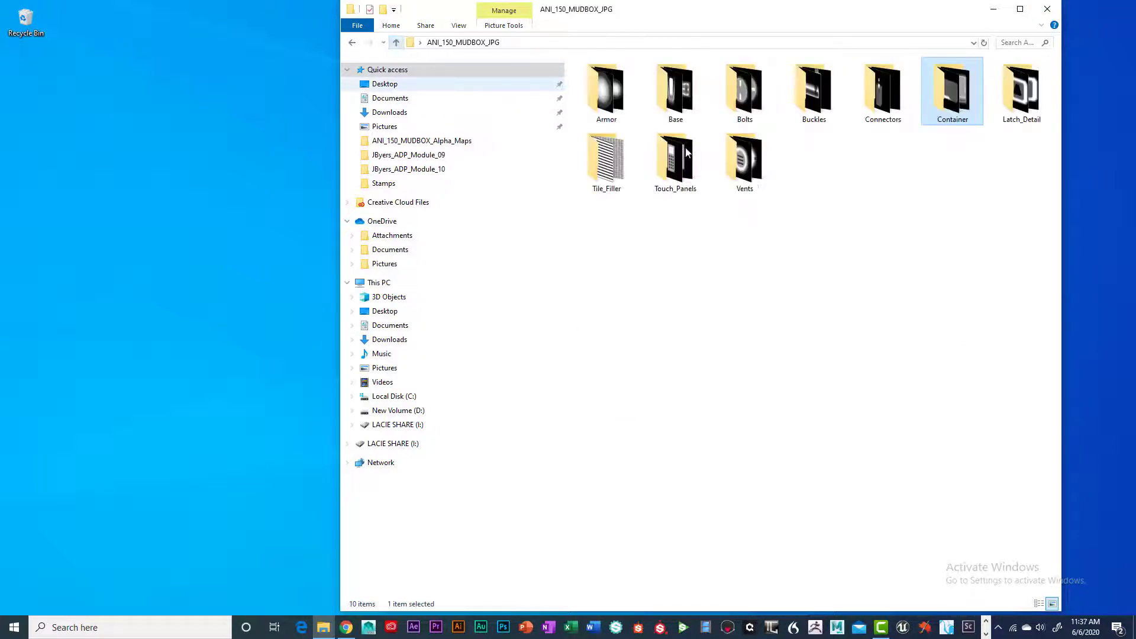
double_click(1006, 95)
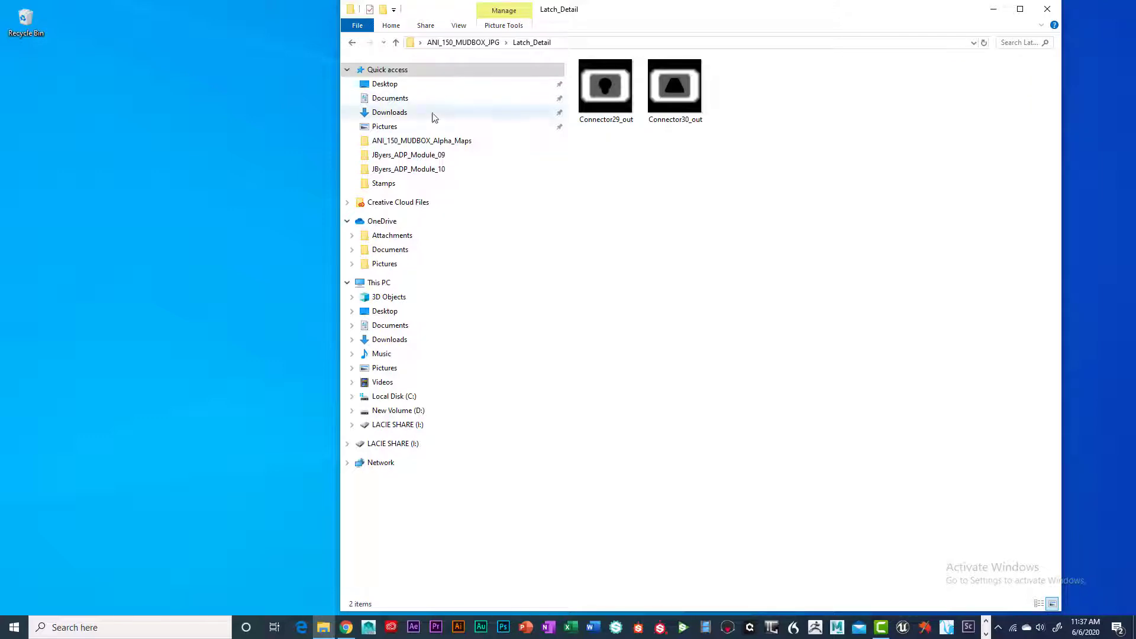
left_click(396, 42)
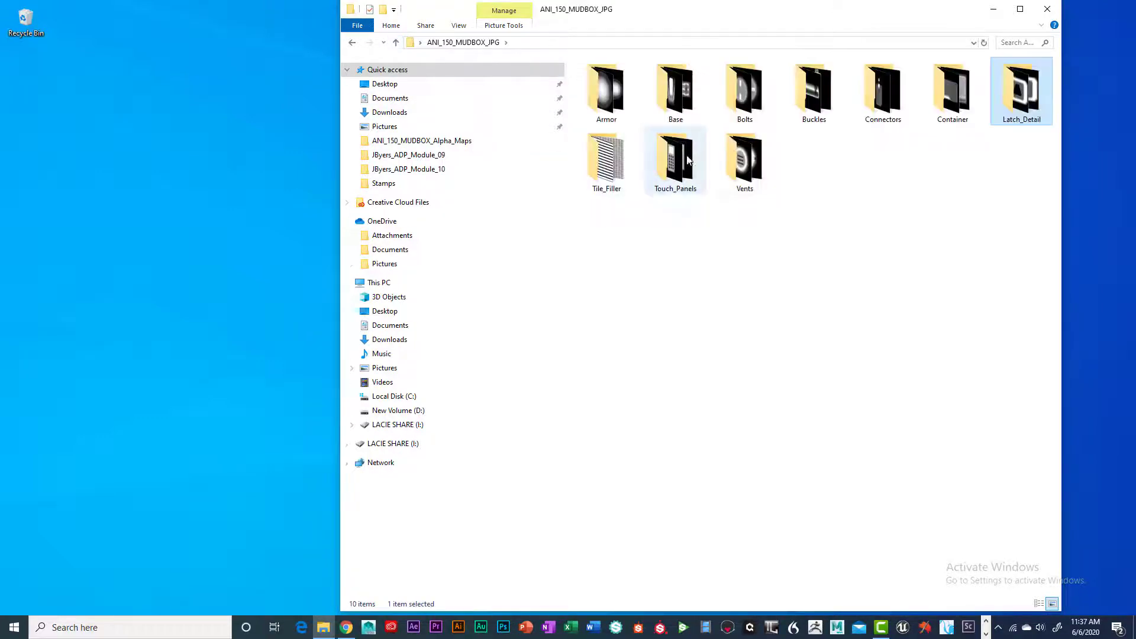
Copy all the vent alpha maps from the Vents subfolder.
double_click(735, 156)
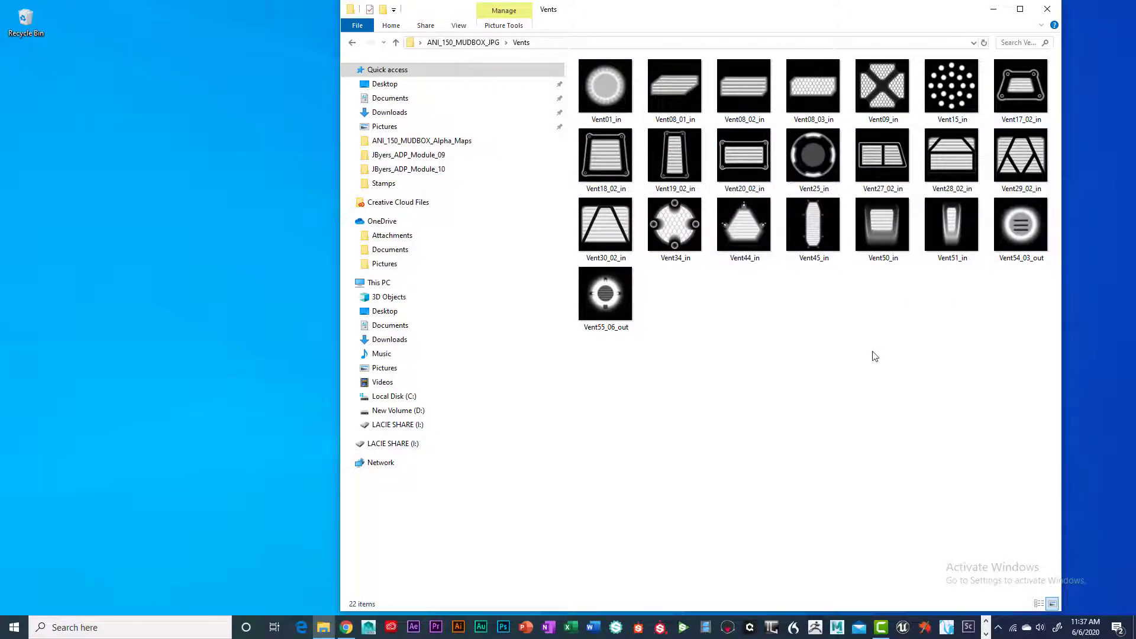
left_click_drag(596, 395, 1035, 72)
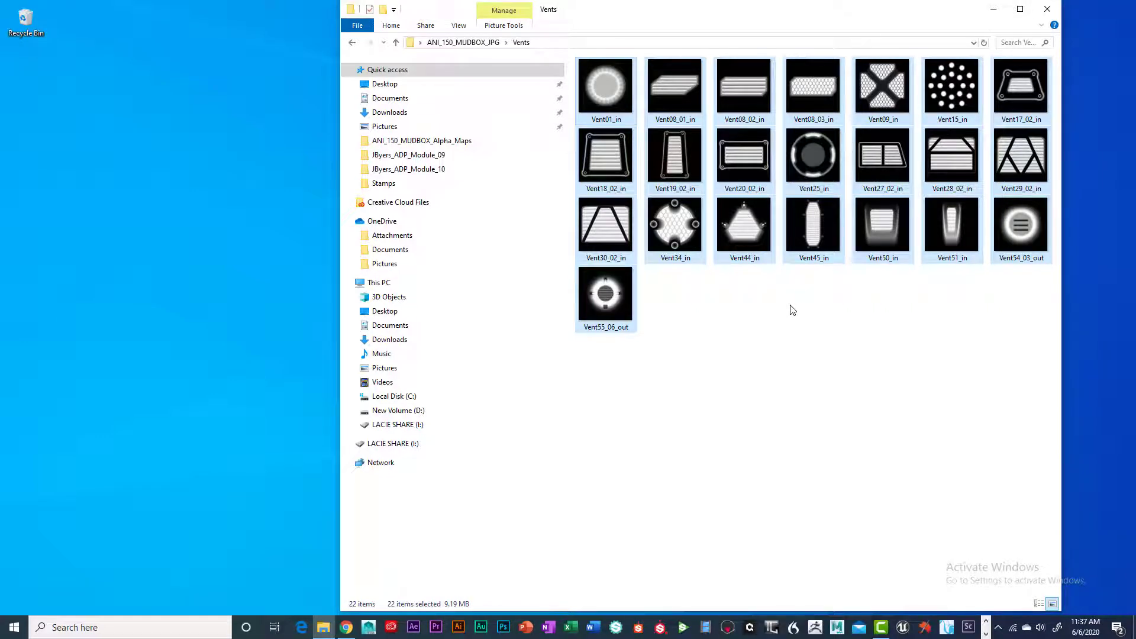
right_click(812, 137)
left_click(698, 468)
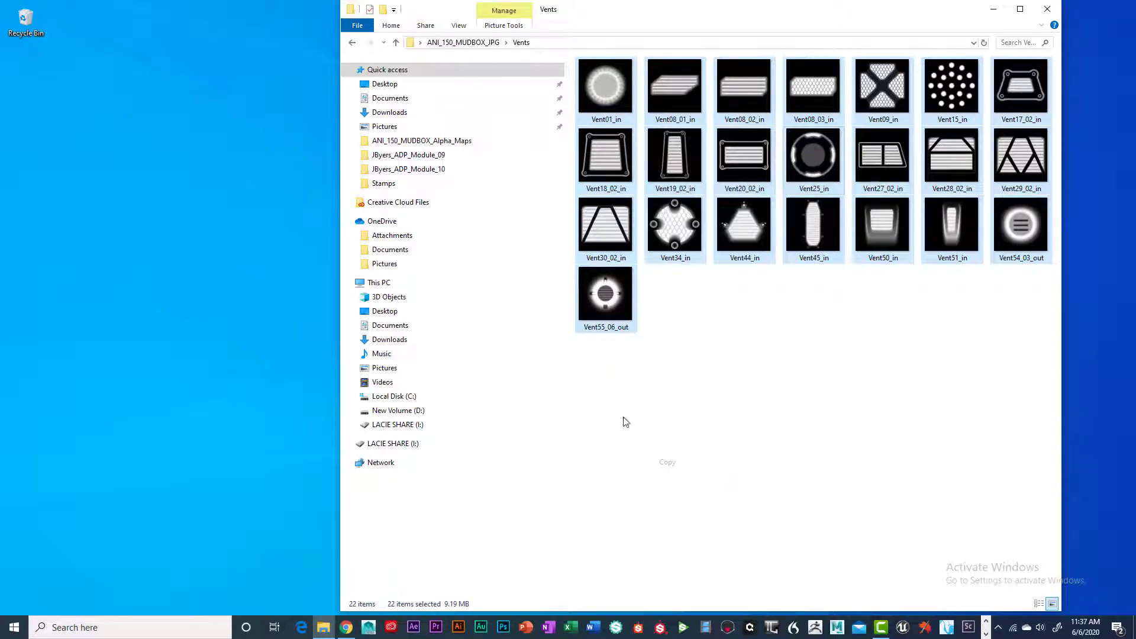
Open the Stamps folder inside Documents, Mudbox, 2020, data.
left_click(401, 99)
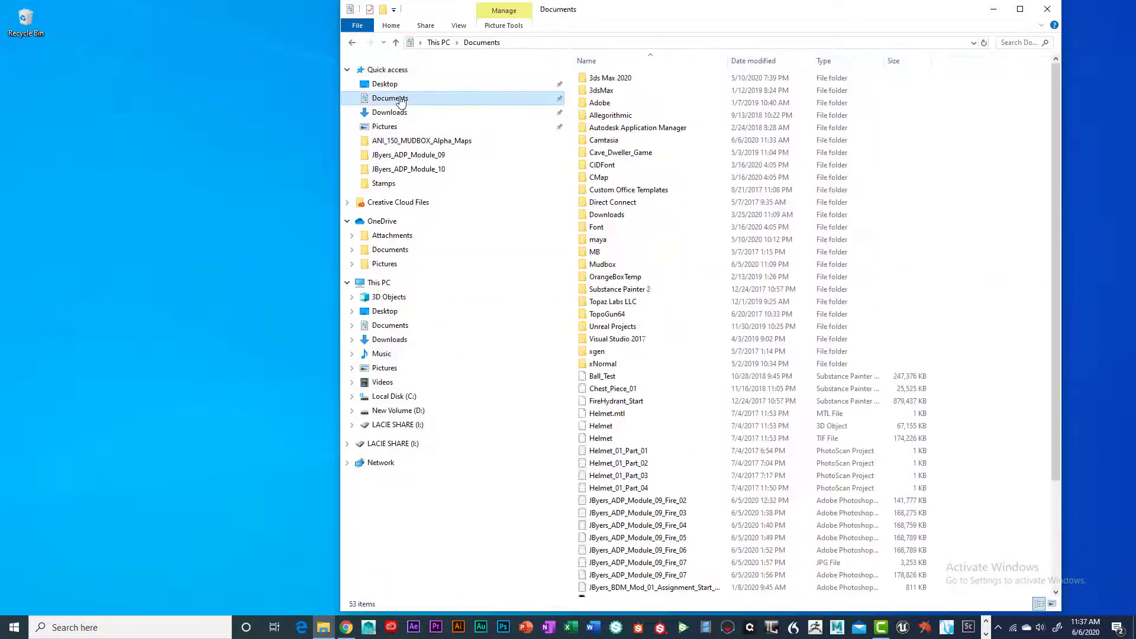
double_click(611, 266)
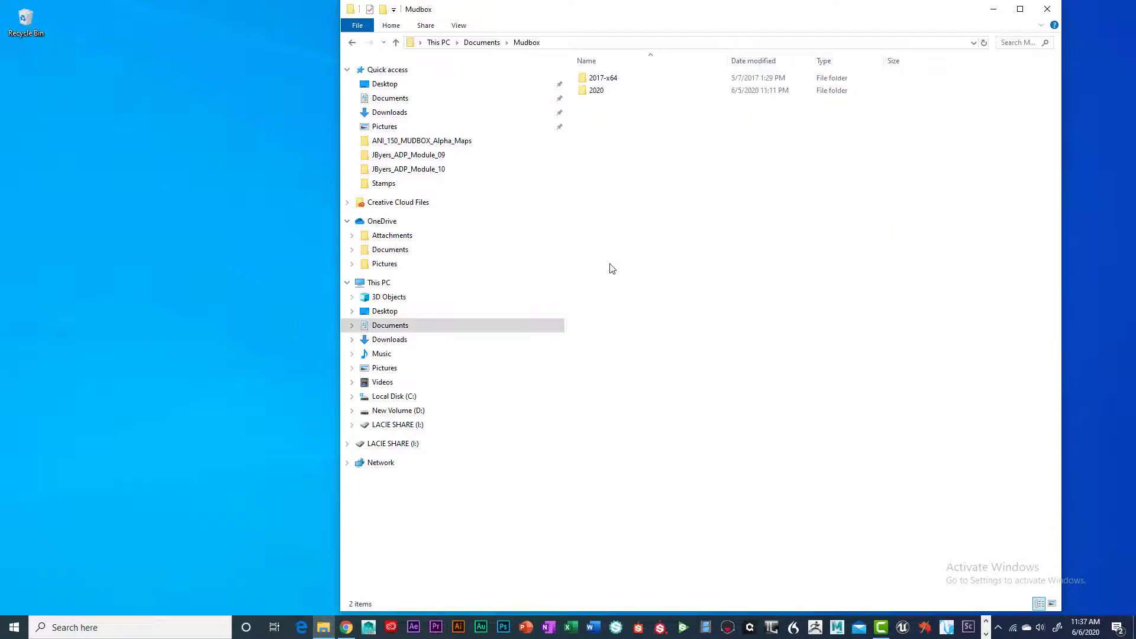
double_click(597, 92)
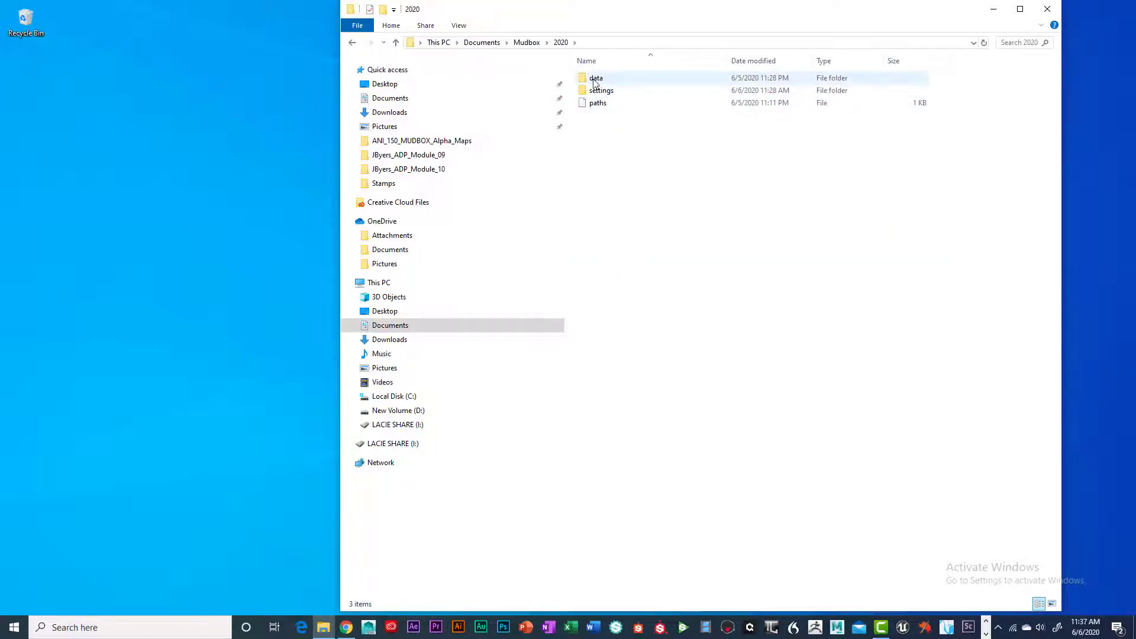
double_click(595, 77)
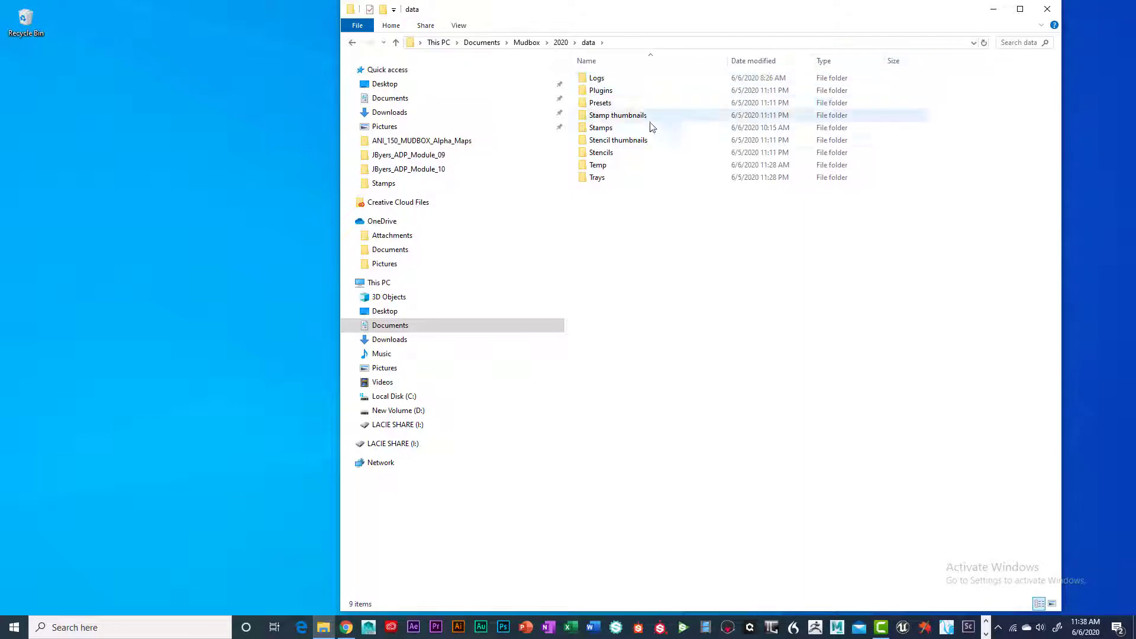
double_click(607, 129)
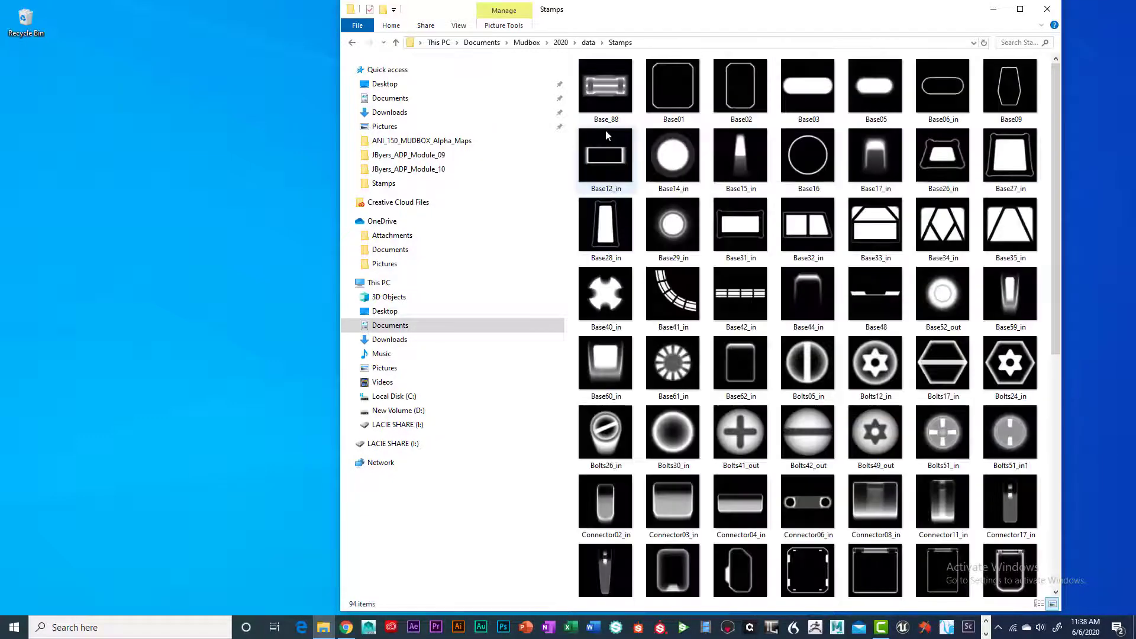
Paste the copied vent alpha maps into the Stamps folder and look through its contents.
scroll(737, 253, "down", 6)
scroll(732, 281, "up", 6)
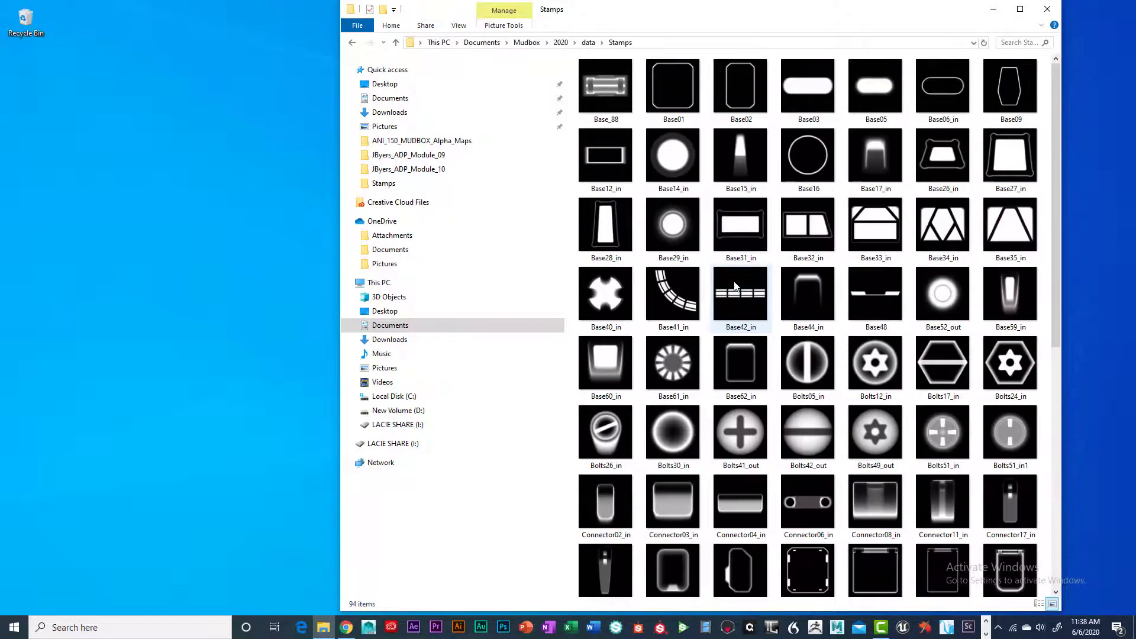
scroll(737, 289, "down", 6)
scroll(739, 290, "up", 6)
scroll(743, 298, "down", 6)
scroll(744, 305, "up", 6)
scroll(743, 304, "down", 6)
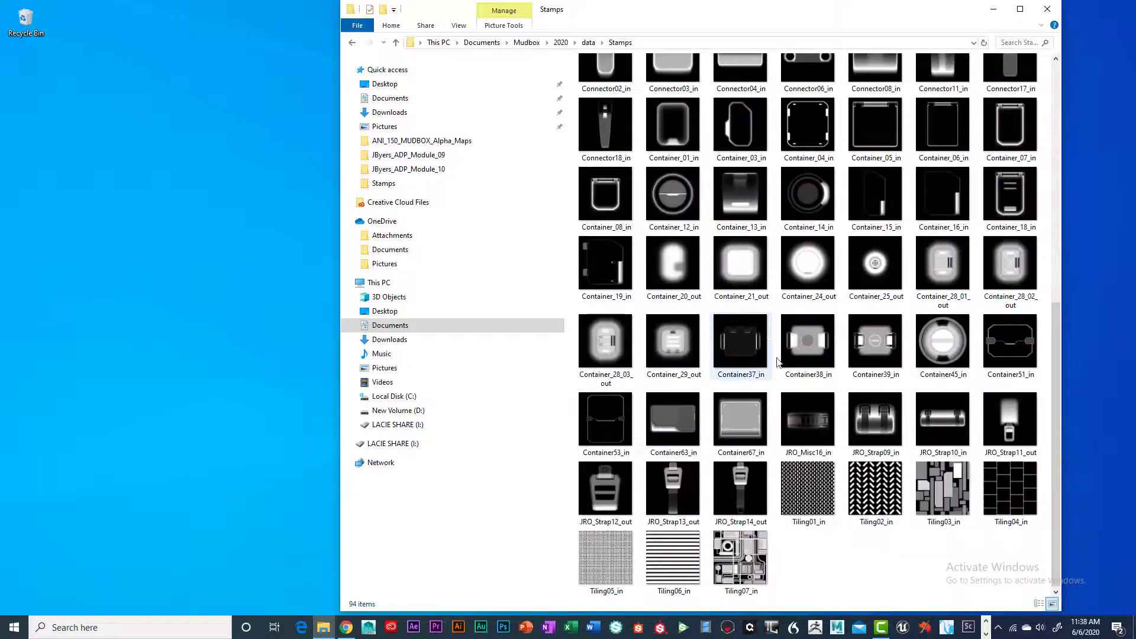
right_click(837, 565)
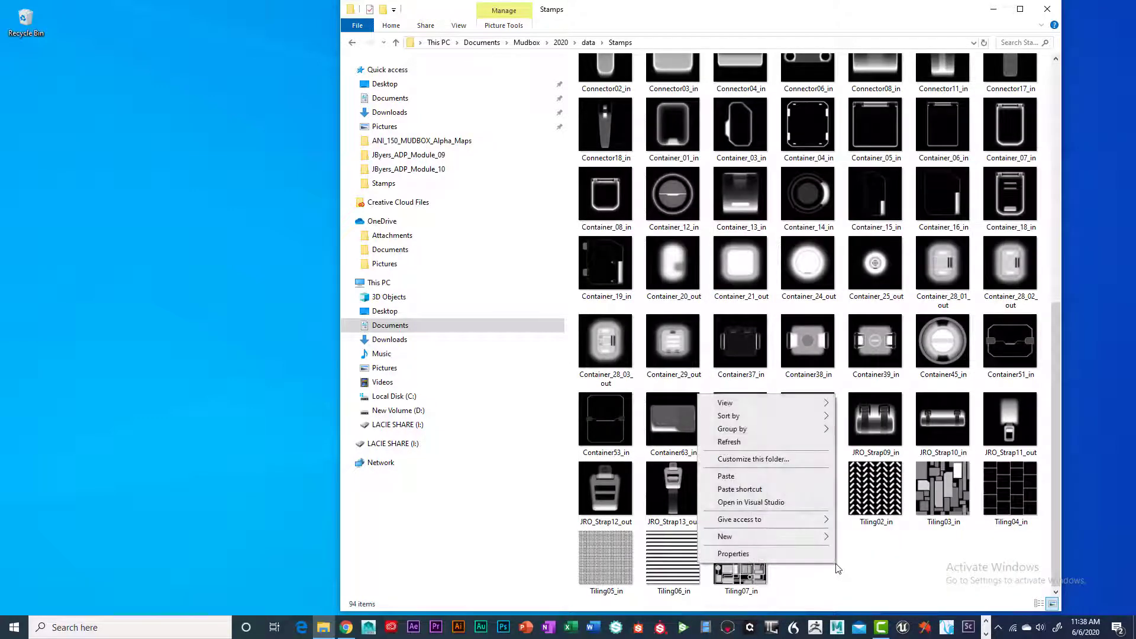
left_click(744, 476)
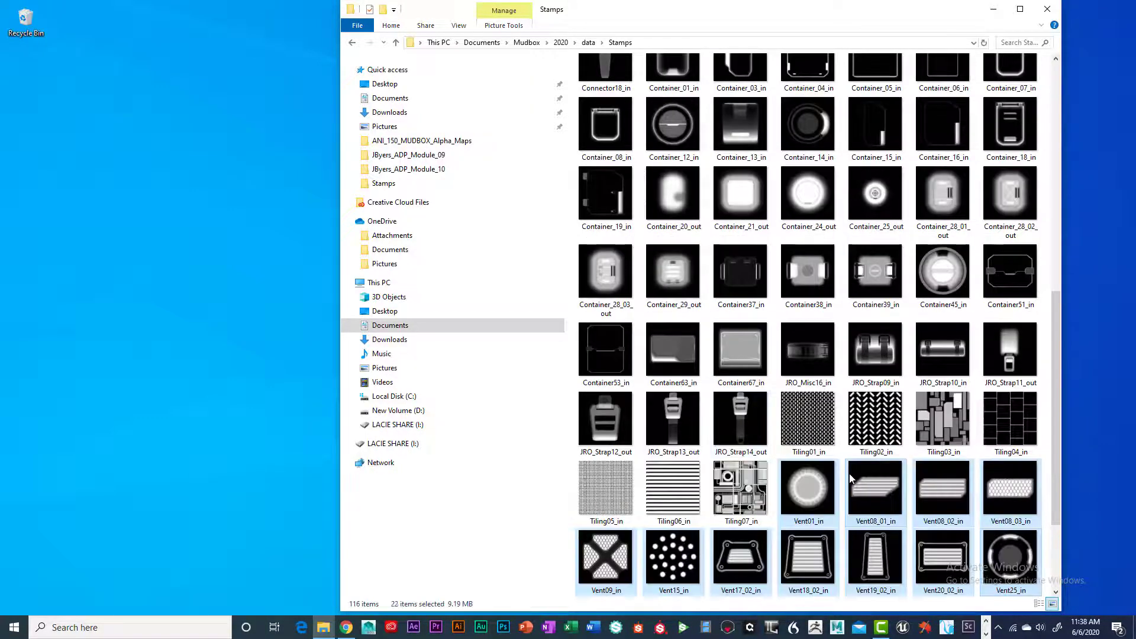
scroll(832, 437, "up", 7)
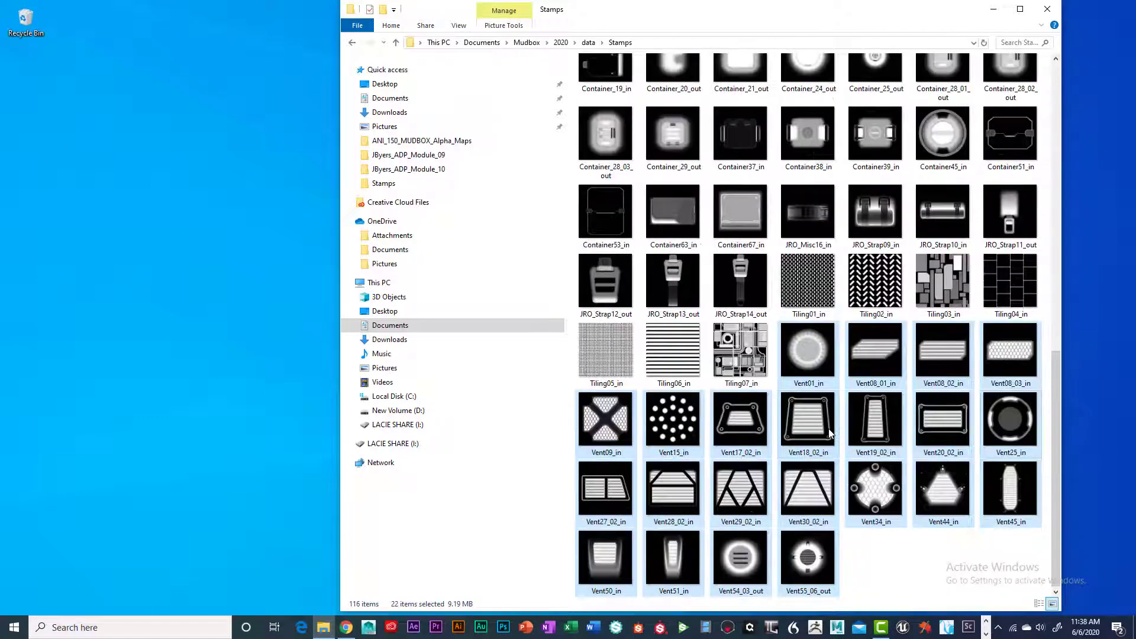
scroll(828, 433, "up", 3)
scroll(827, 431, "down", 10)
scroll(824, 427, "up", 10)
scroll(825, 427, "down", 10)
scroll(825, 427, "up", 10)
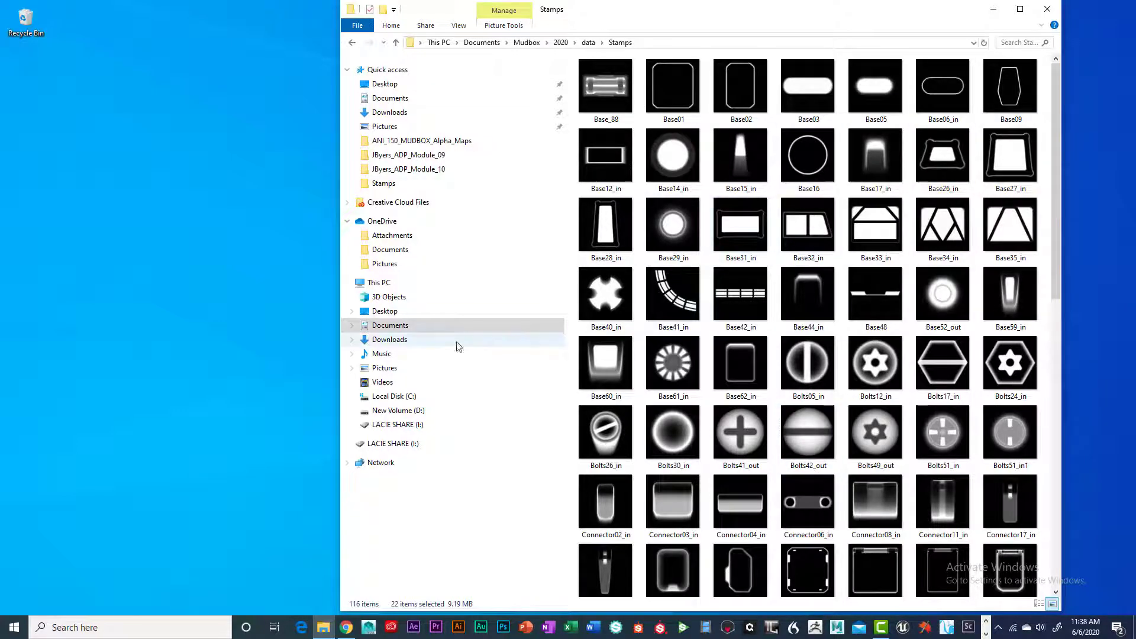
Go back to Documents and open the data folder inside Mudbox, 2020.
left_click(412, 329)
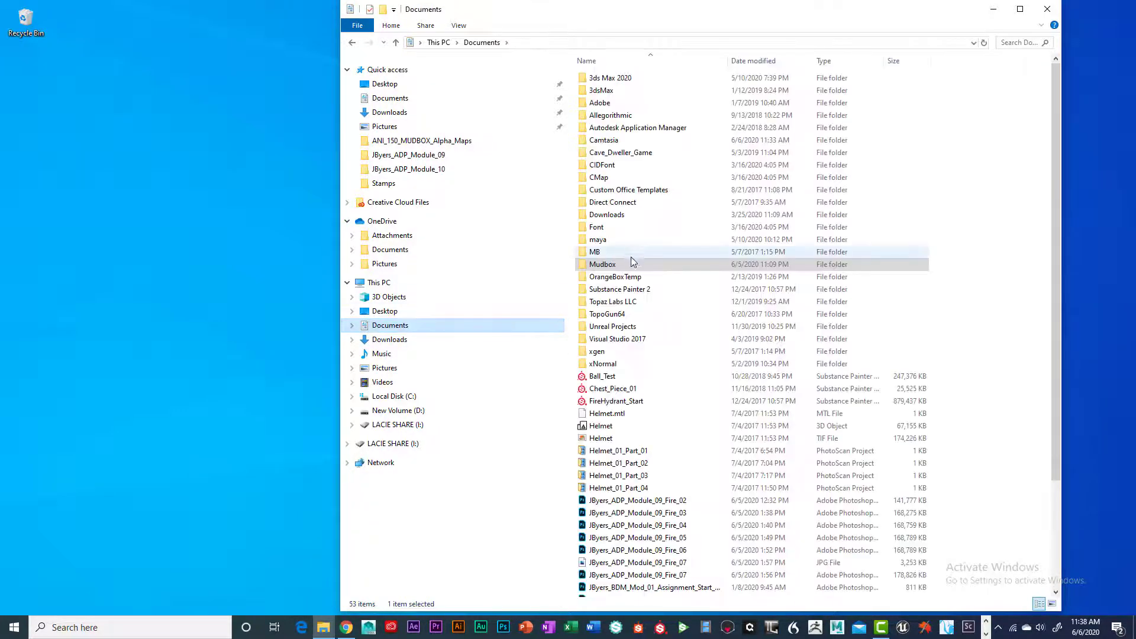
double_click(611, 264)
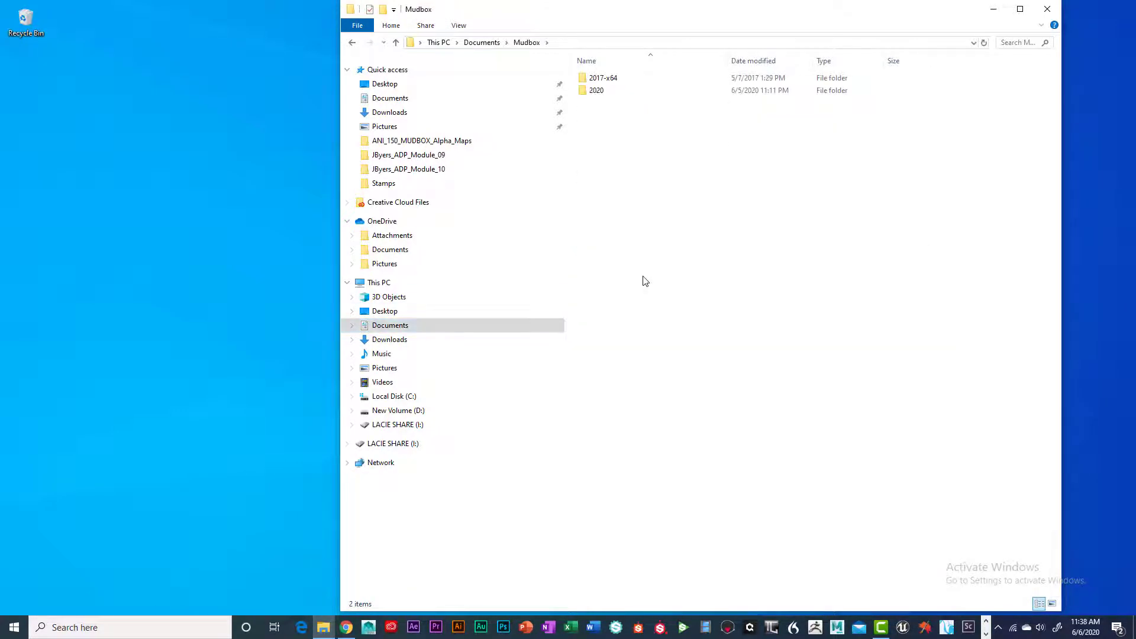
double_click(597, 91)
double_click(602, 80)
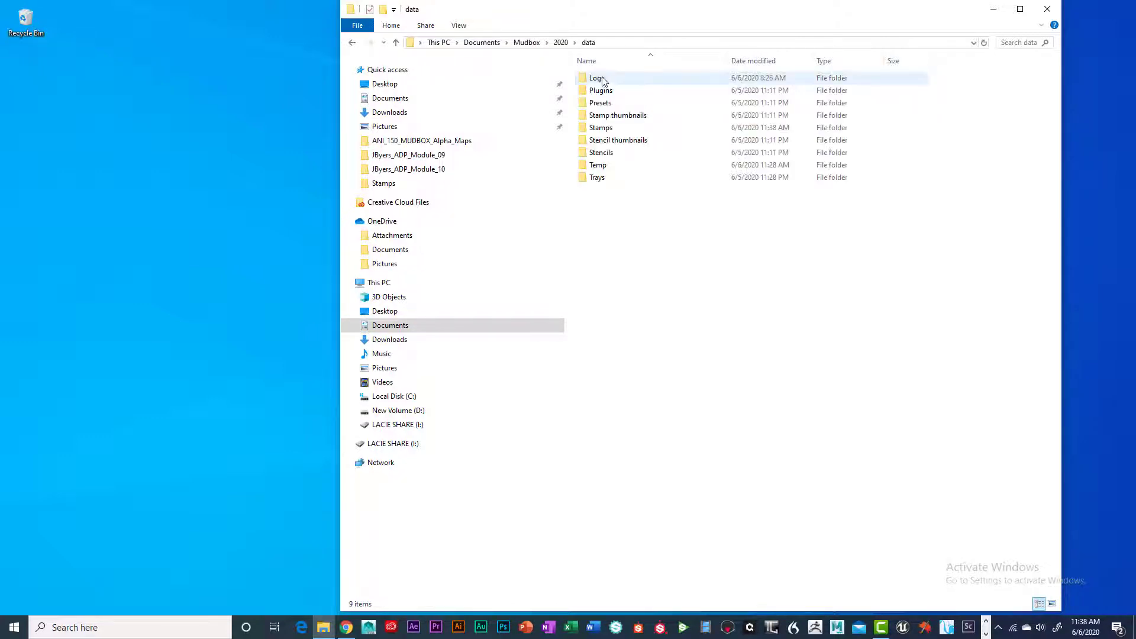
Open the security properties of the Stamps folder and start editing its permissions.
right_click(611, 129)
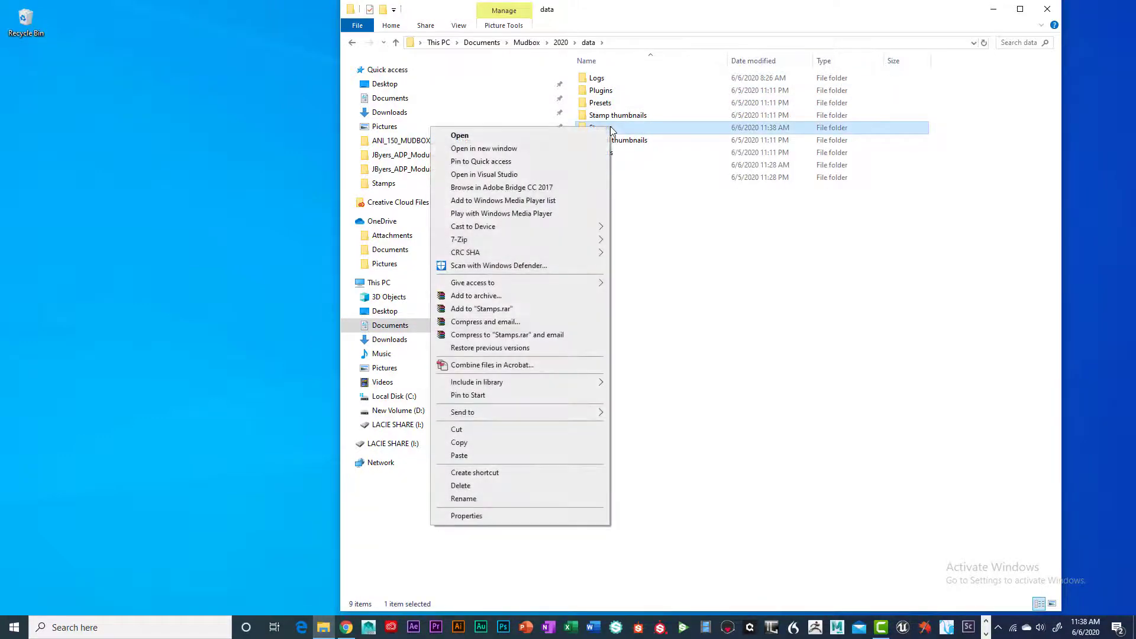
left_click(485, 517)
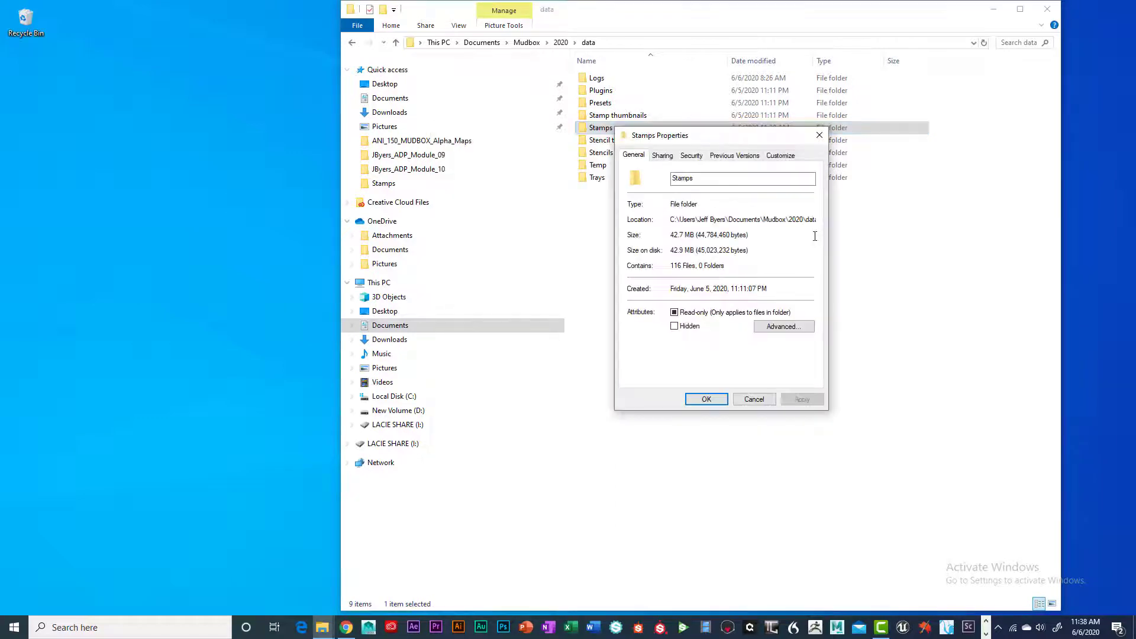
left_click(691, 156)
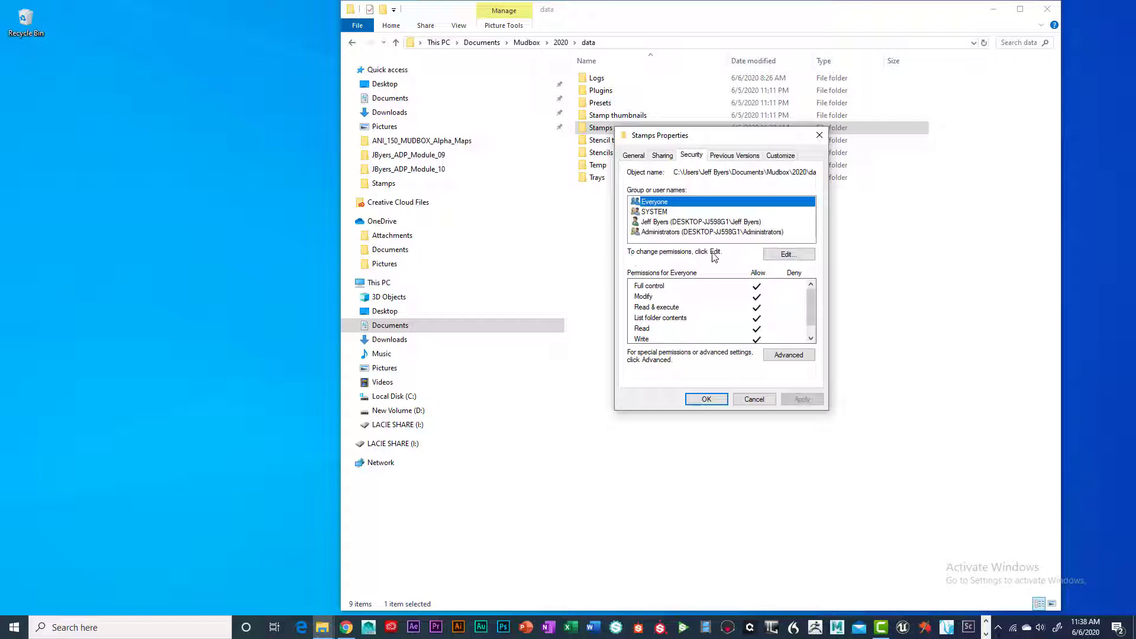
left_click(788, 255)
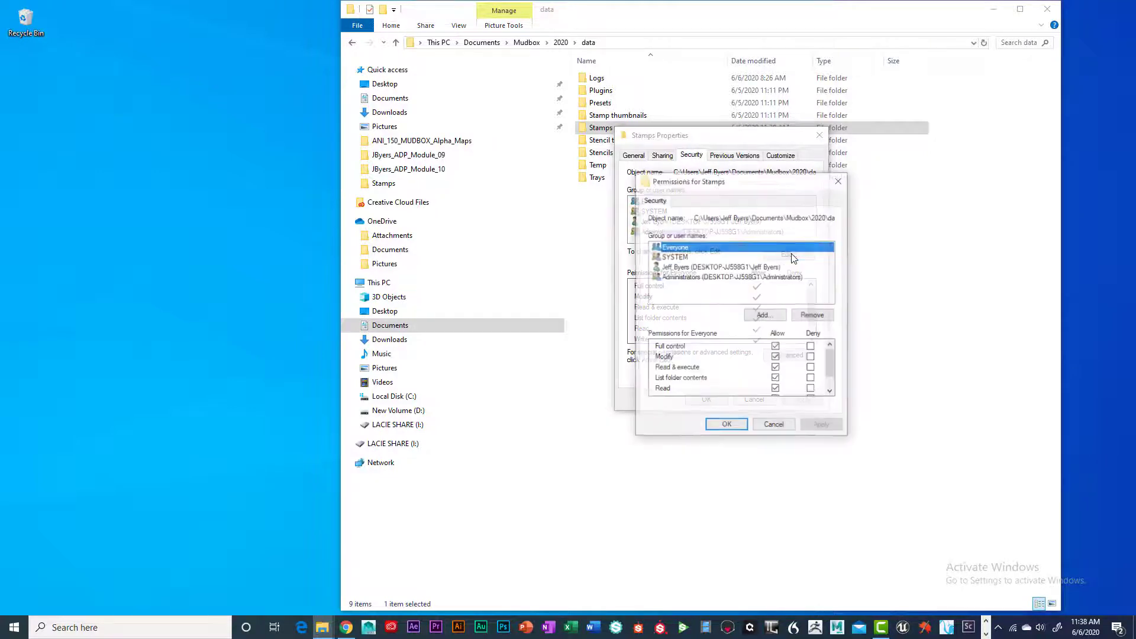
Try to add a group named Everyone01 to the Stamps folder's permissions.
left_click(765, 315)
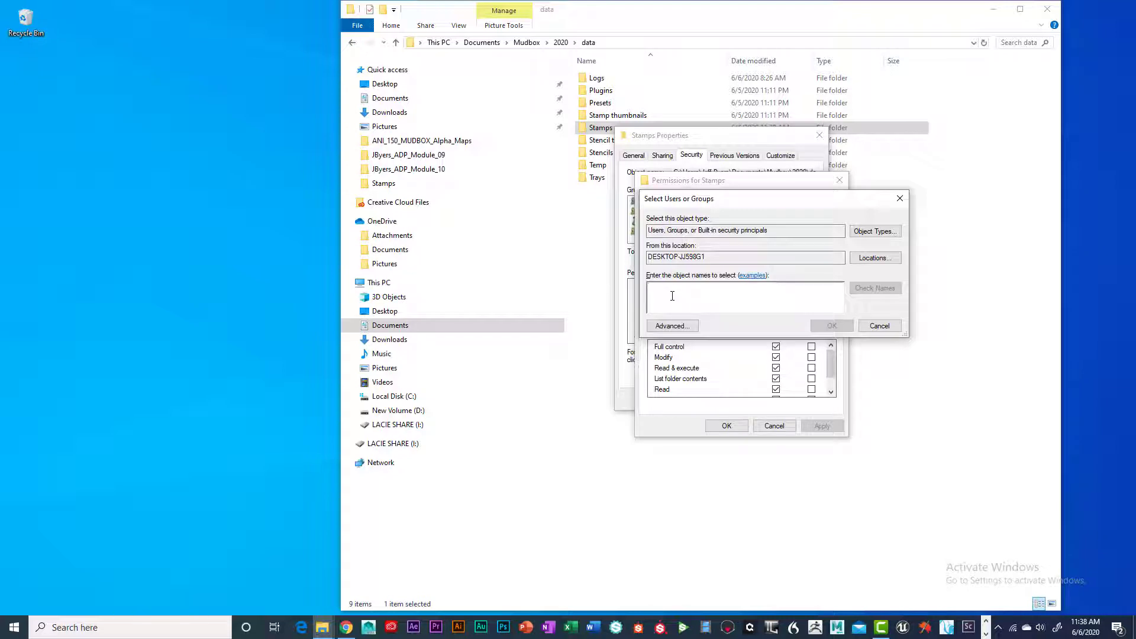
type("Ever")
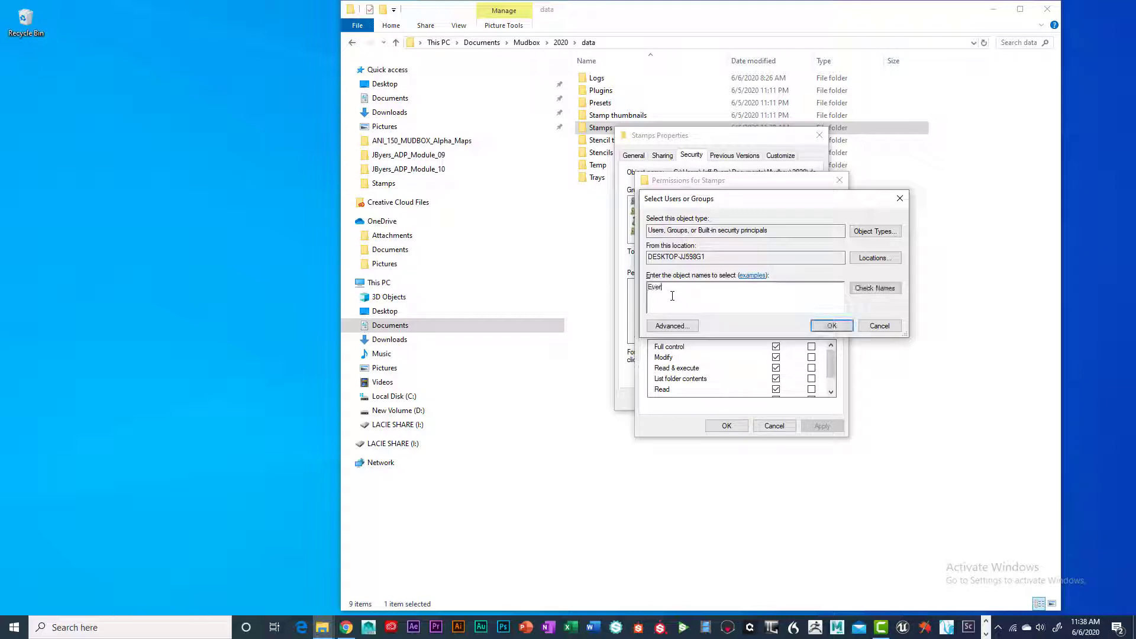
type("yone01")
left_click(829, 327)
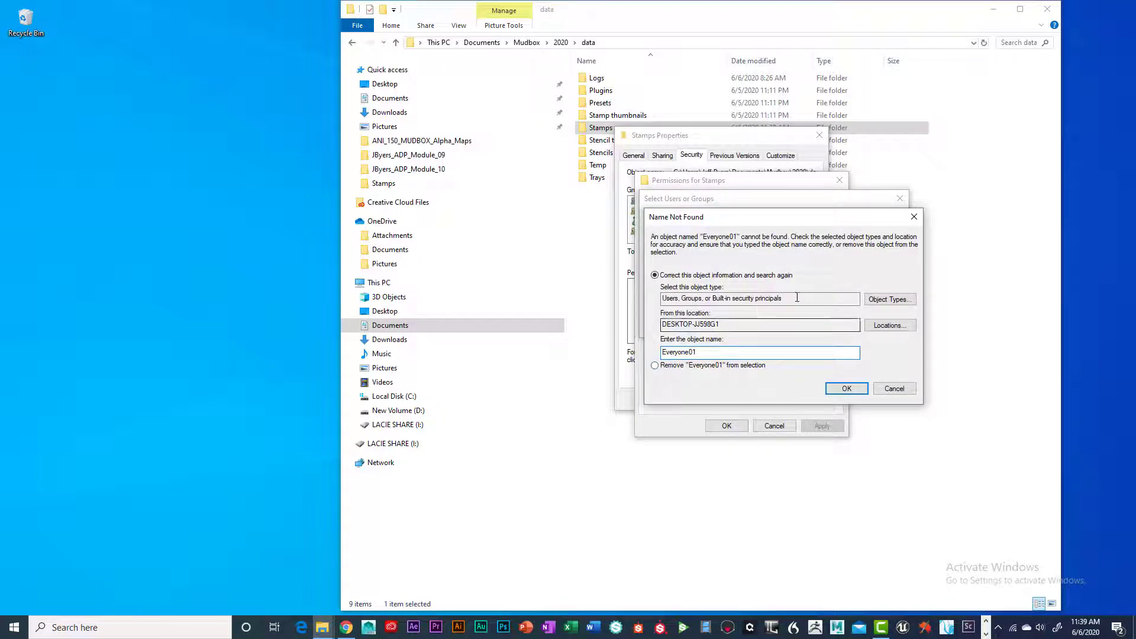
left_click(846, 389)
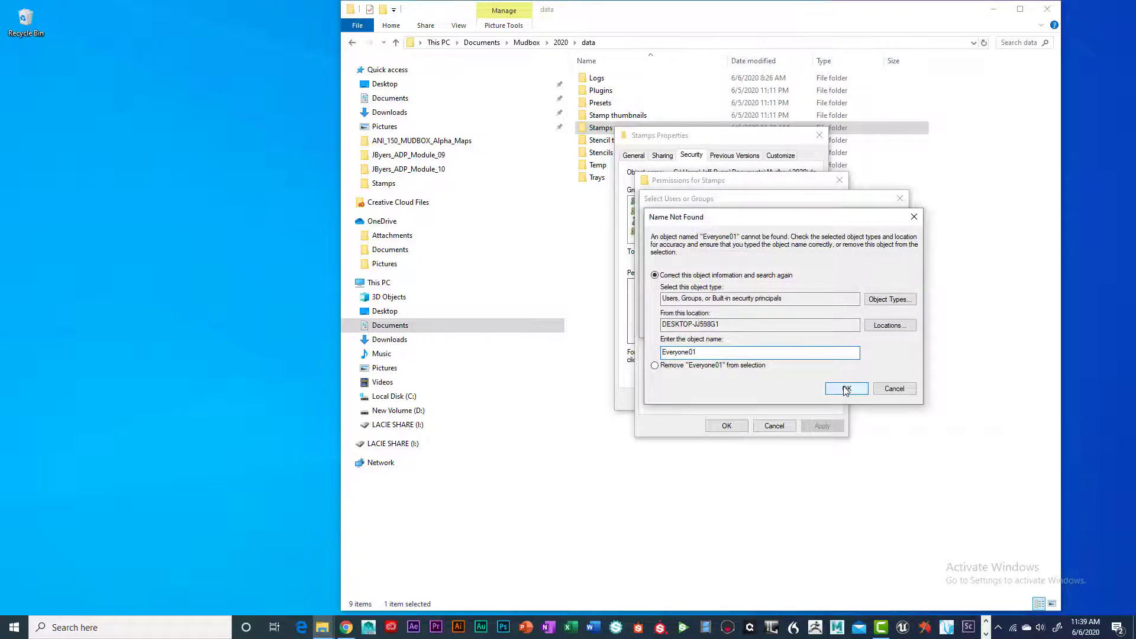
left_click(847, 388)
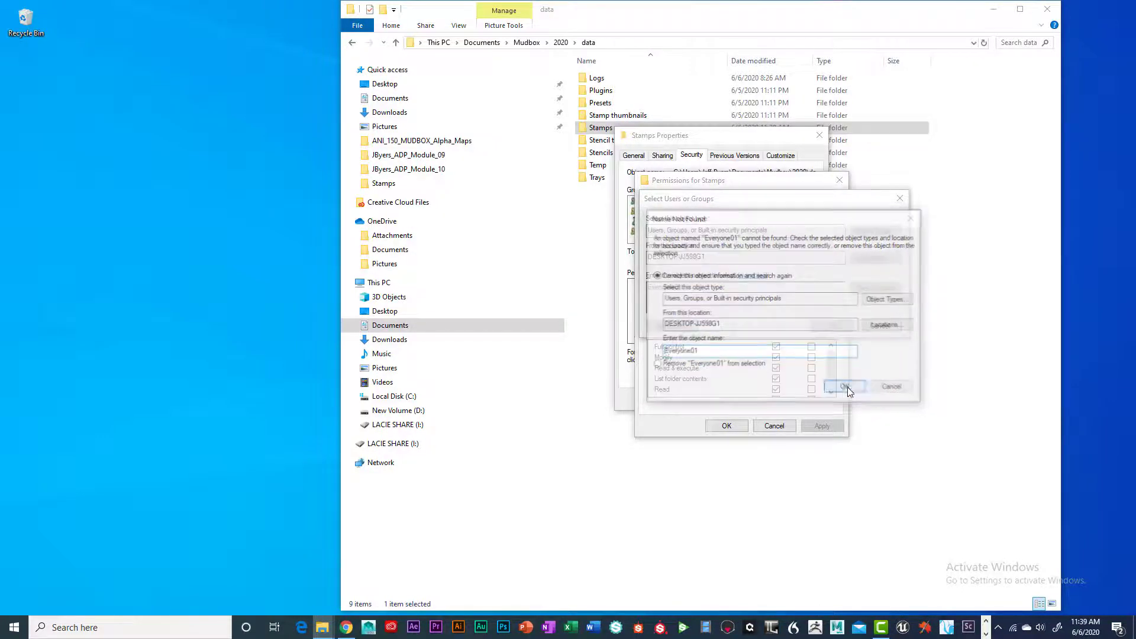
left_click(655, 365)
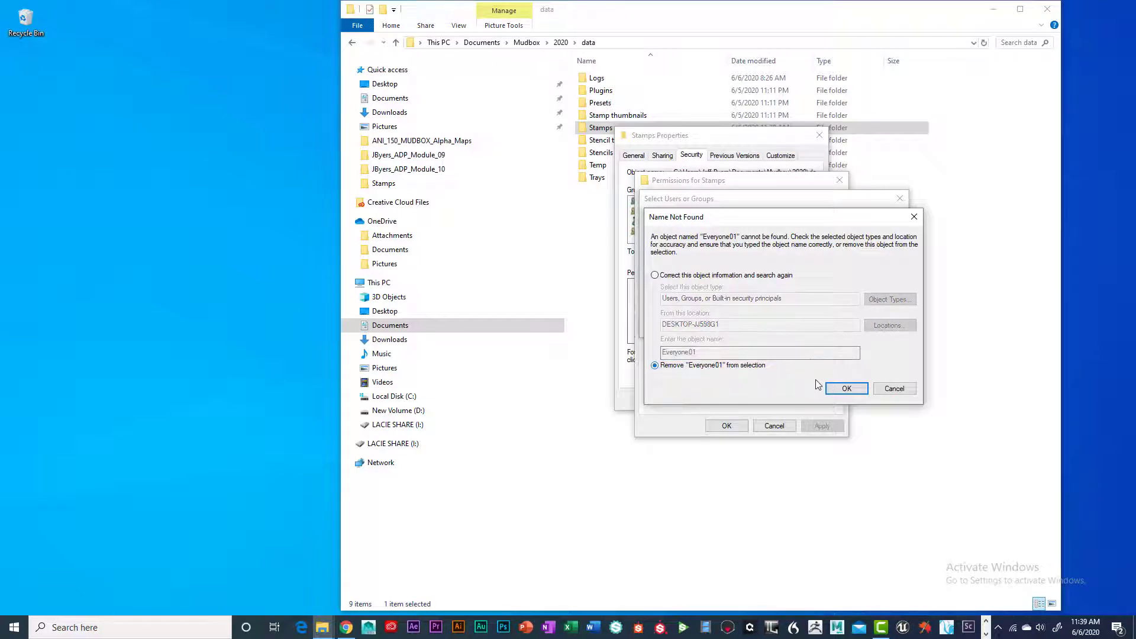
left_click(894, 388)
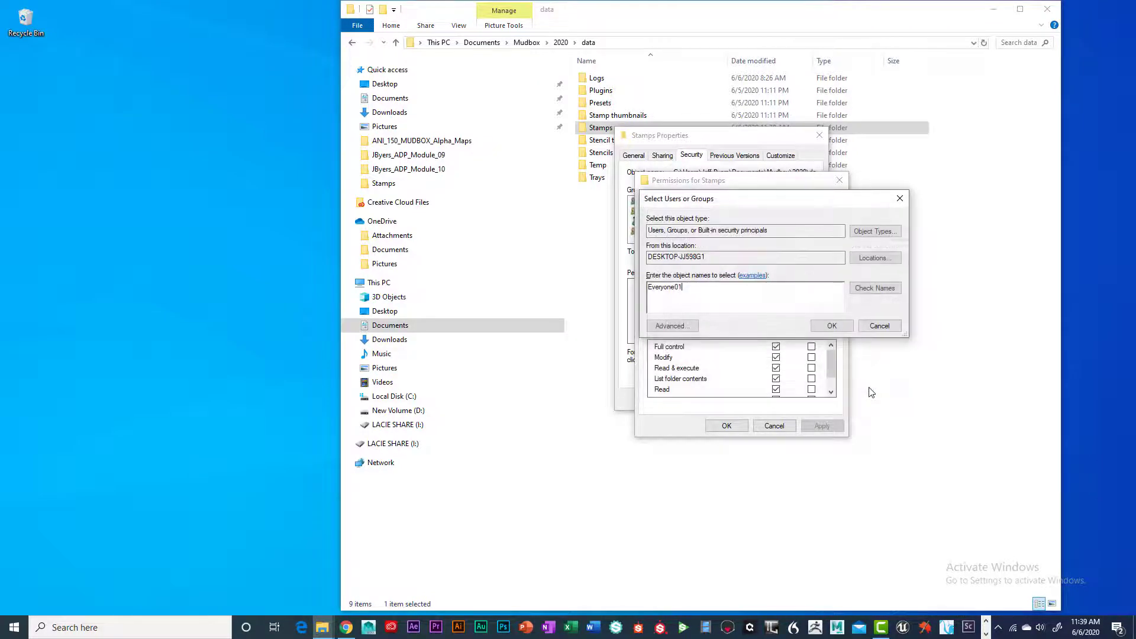
Try to add a group named EveryoneA to the Stamps folder's permissions and cancel the group selection.
left_click_drag(686, 288, 675, 290)
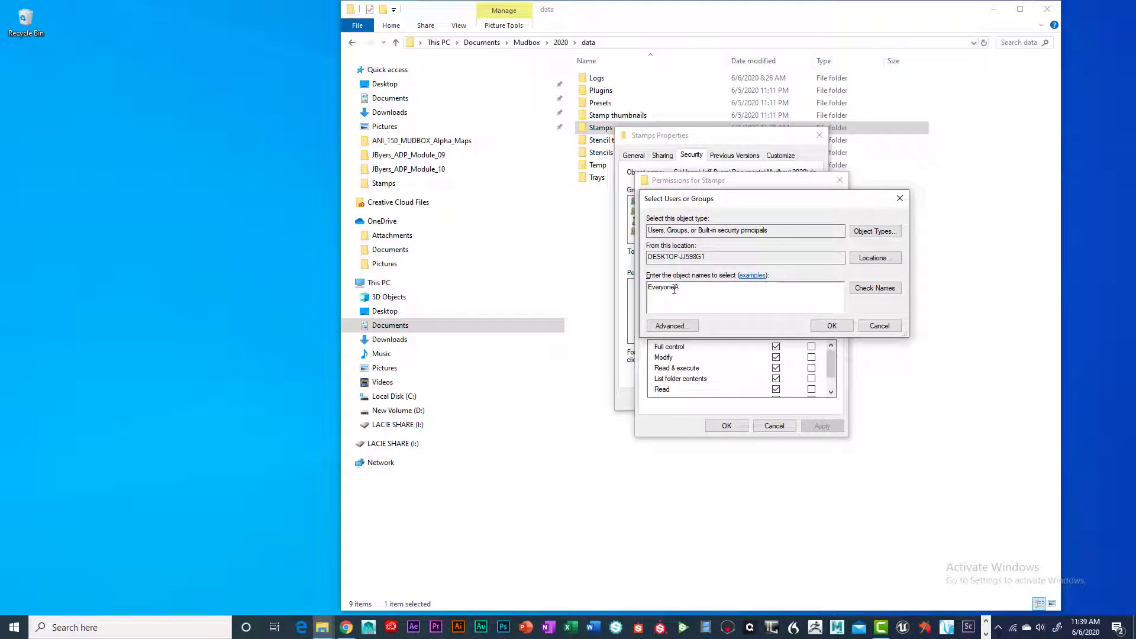
left_click(834, 327)
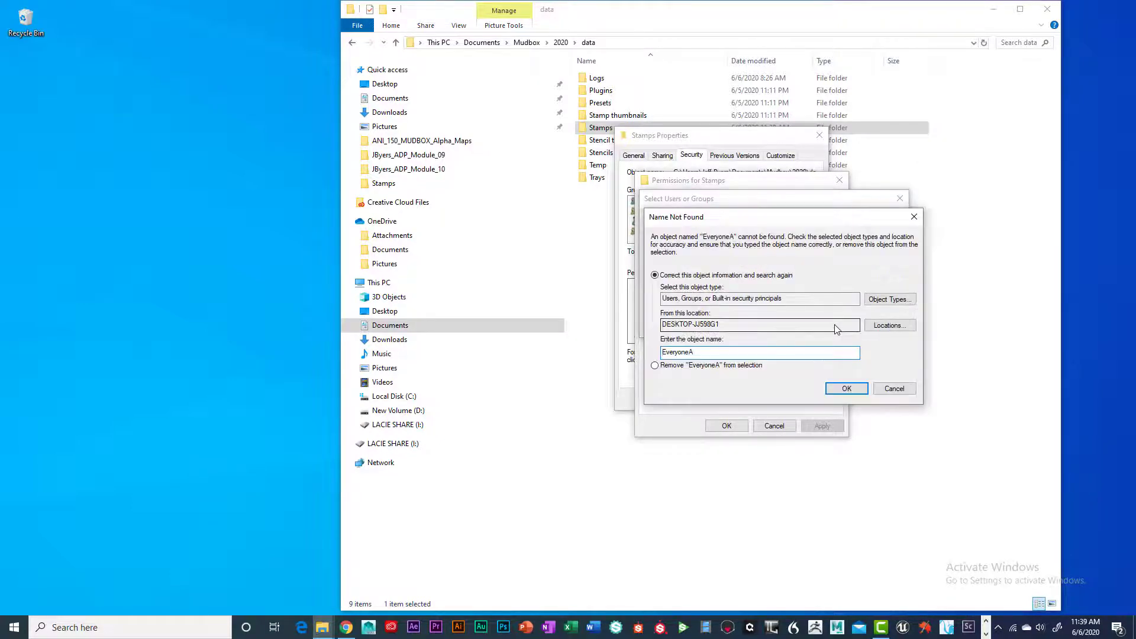
left_click(655, 365)
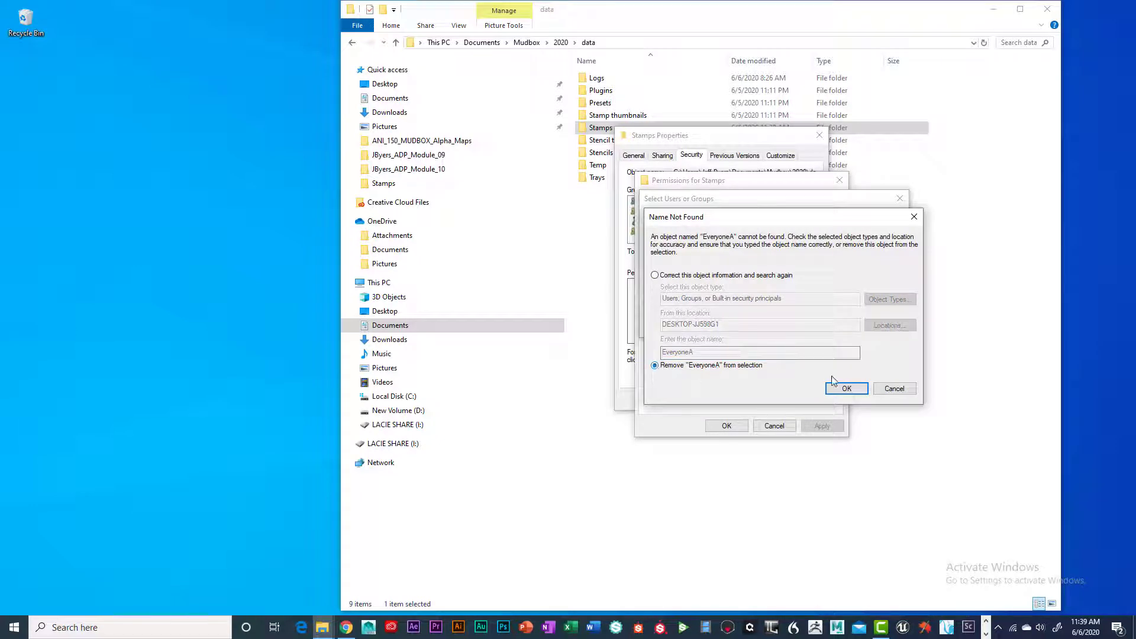
left_click(654, 275)
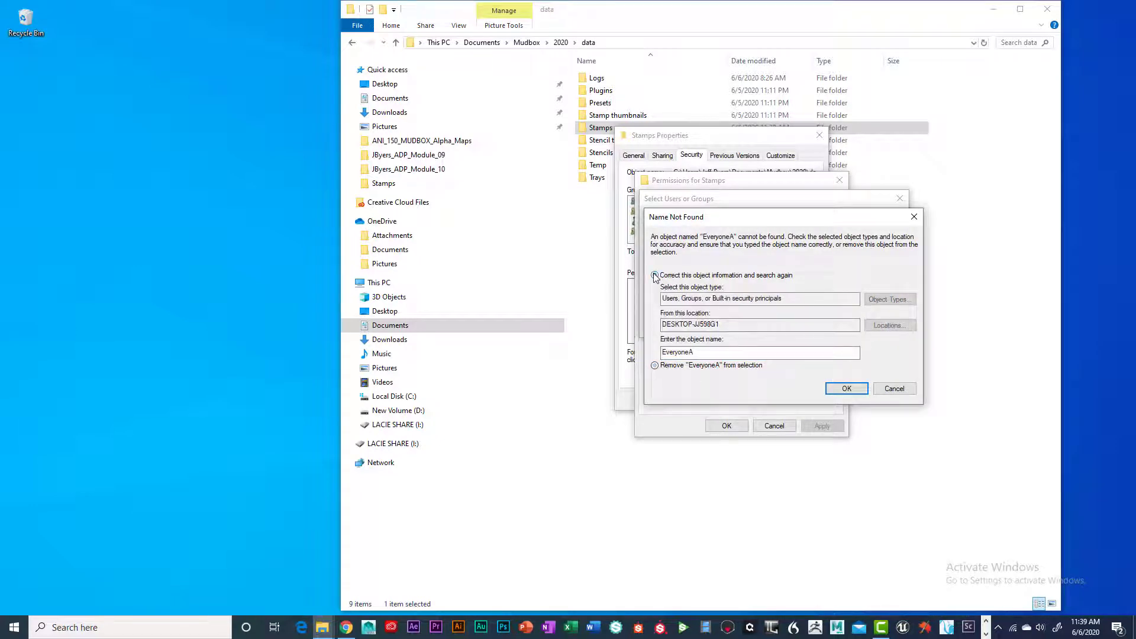
left_click(728, 351)
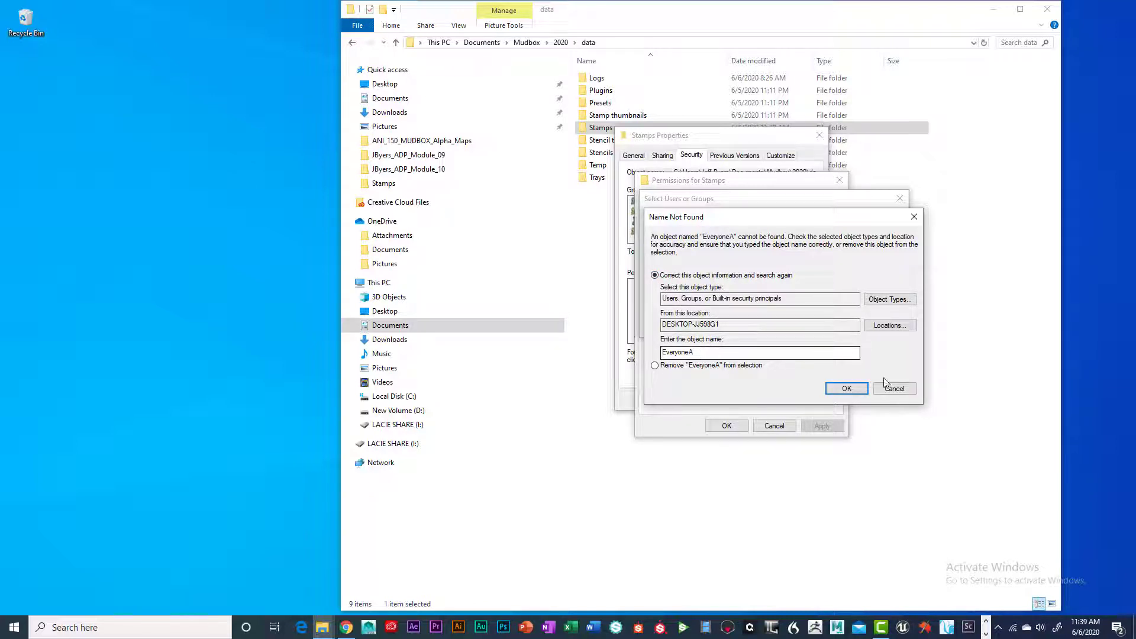
left_click(892, 388)
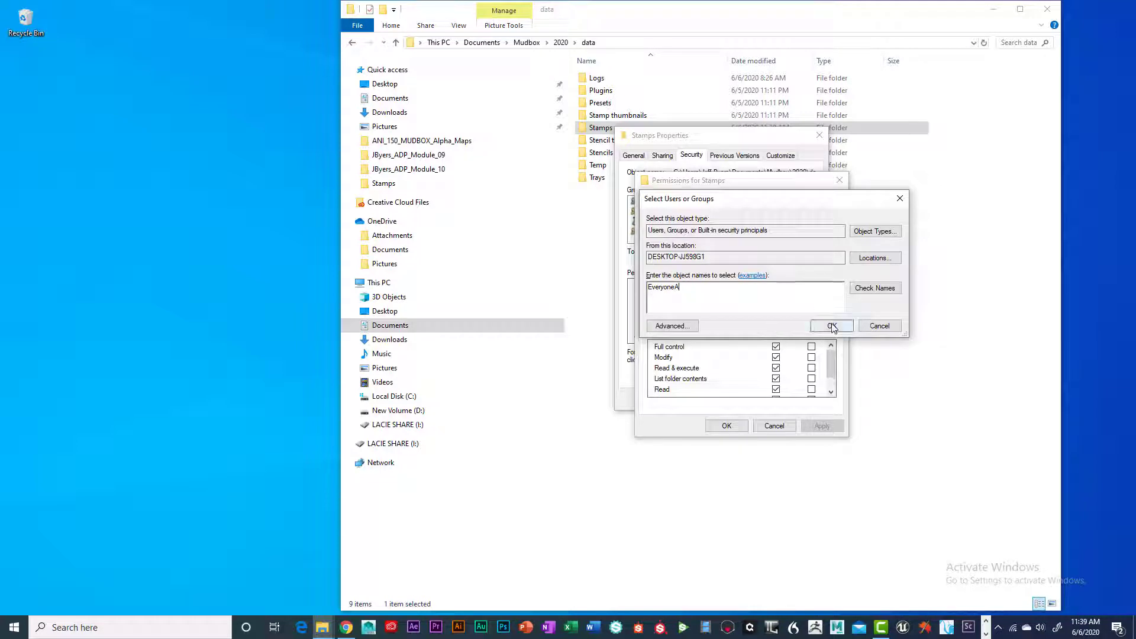
left_click(899, 198)
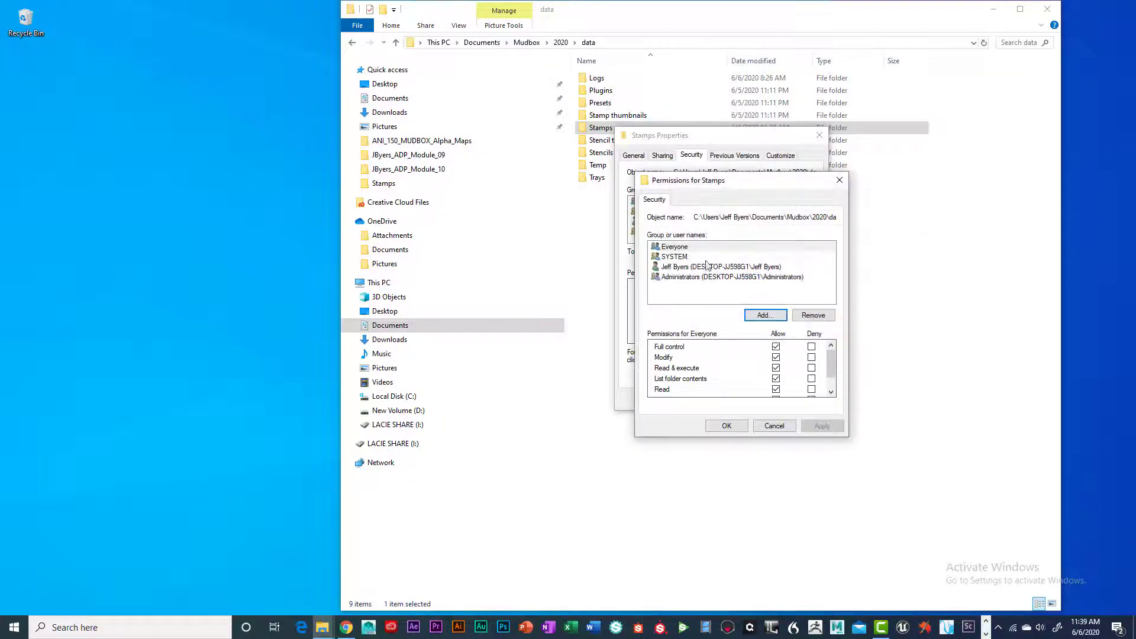
Check the permissions allowed for the Everyone group on the Stamps folder and close the folder's properties.
left_click(681, 247)
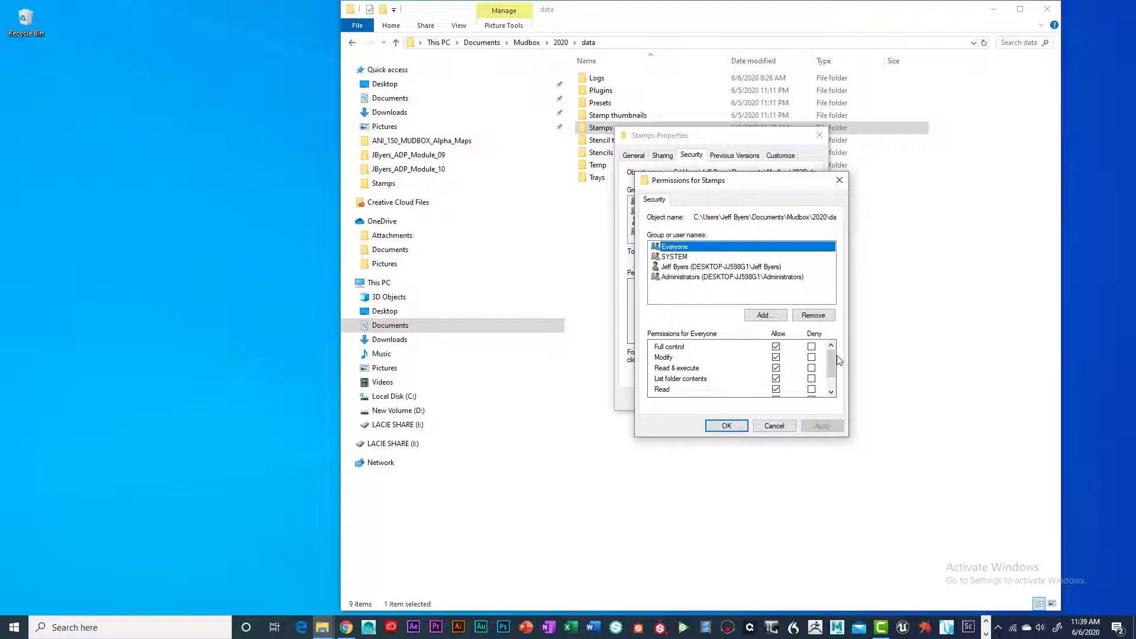
scroll(834, 364, "down", 2)
scroll(822, 361, "up", 2)
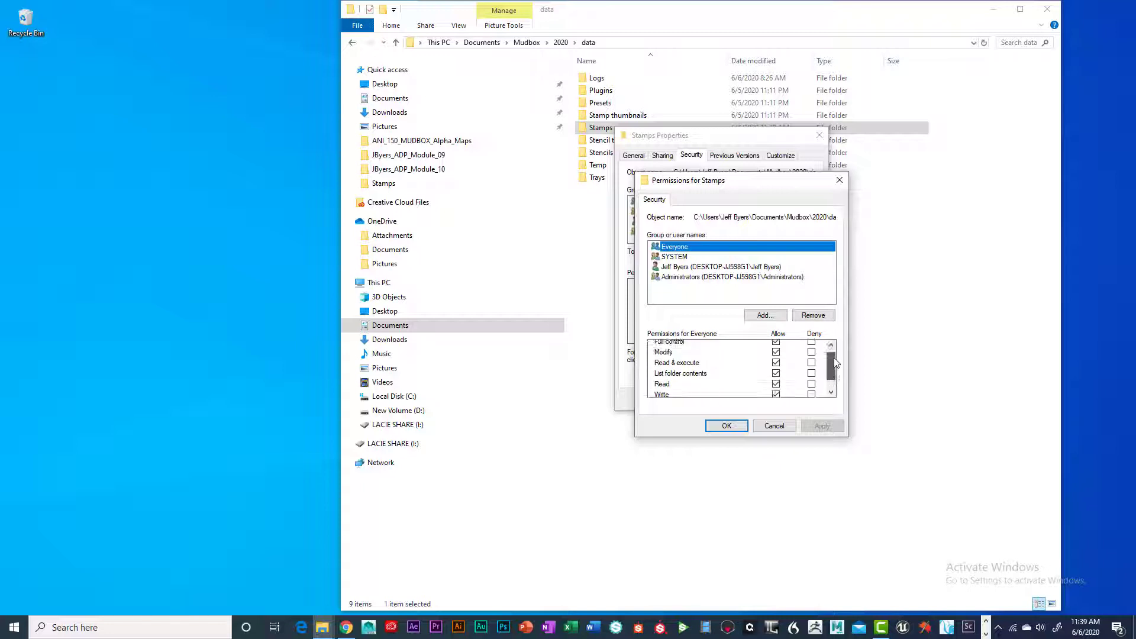
scroll(815, 383, "down", 1)
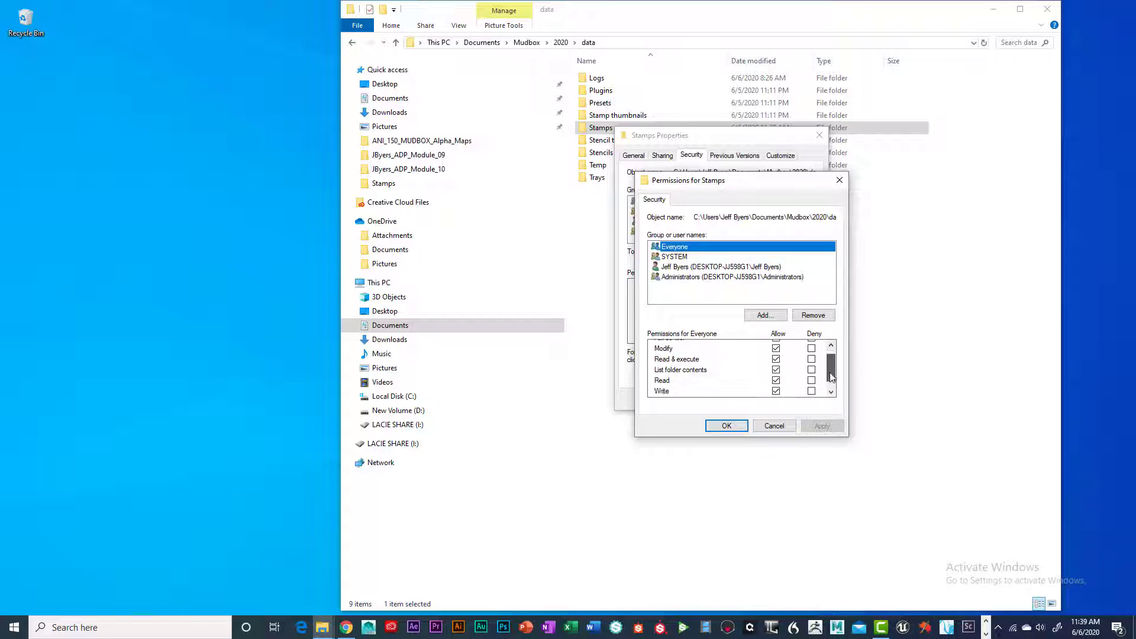
left_click(725, 426)
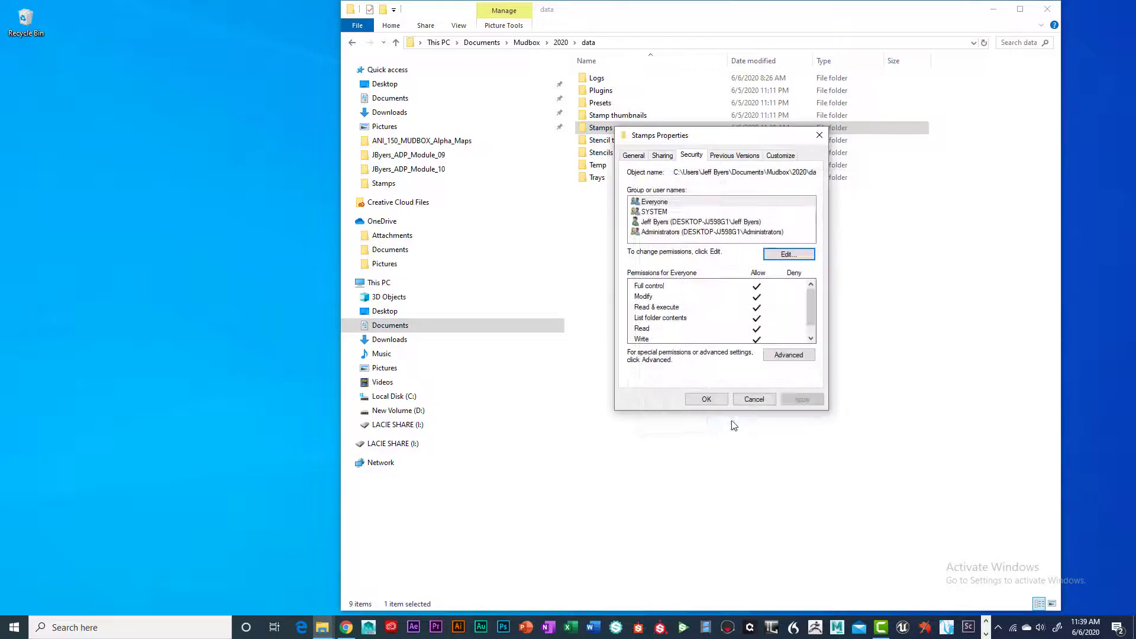
left_click(654, 203)
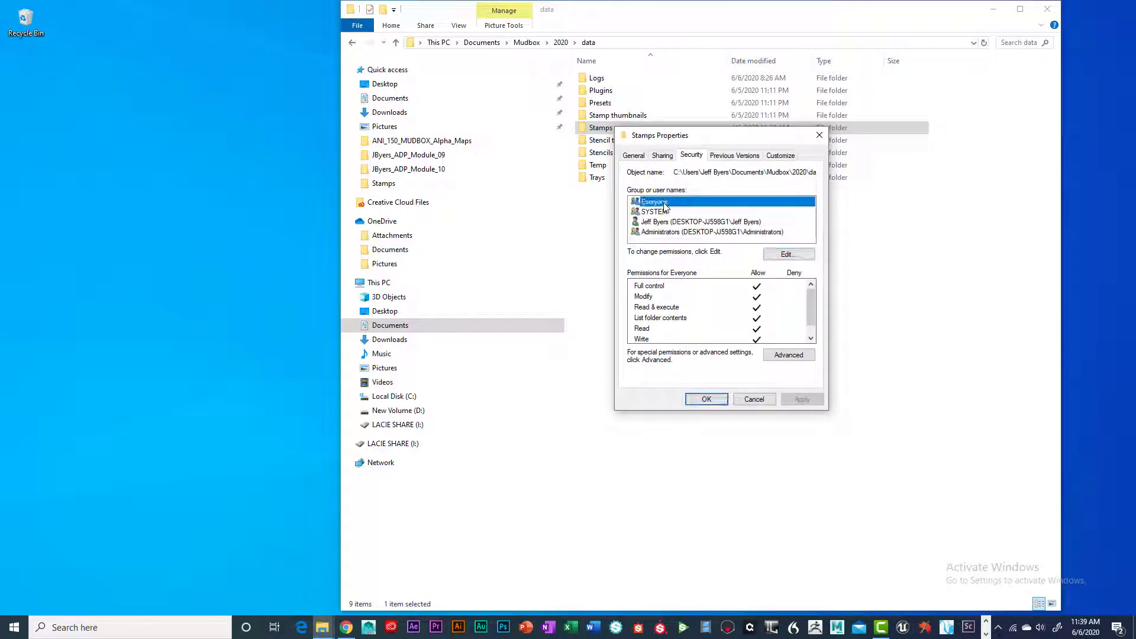
left_click(819, 135)
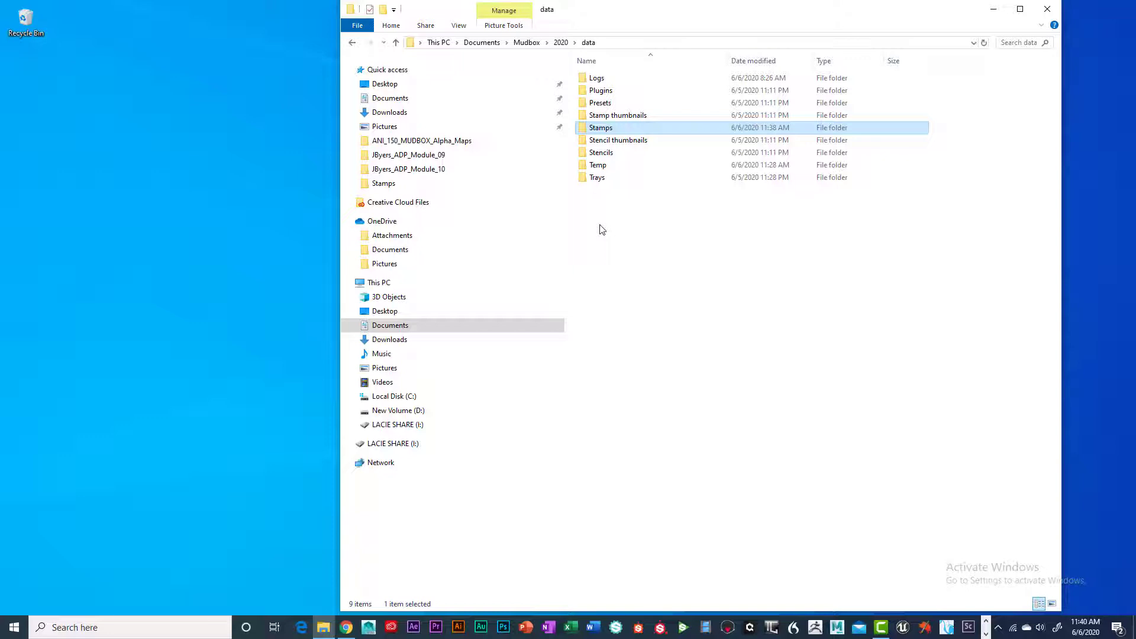
Look into the Stencil thumbnails and Stamps folders inside the data folder and close the window.
double_click(605, 141)
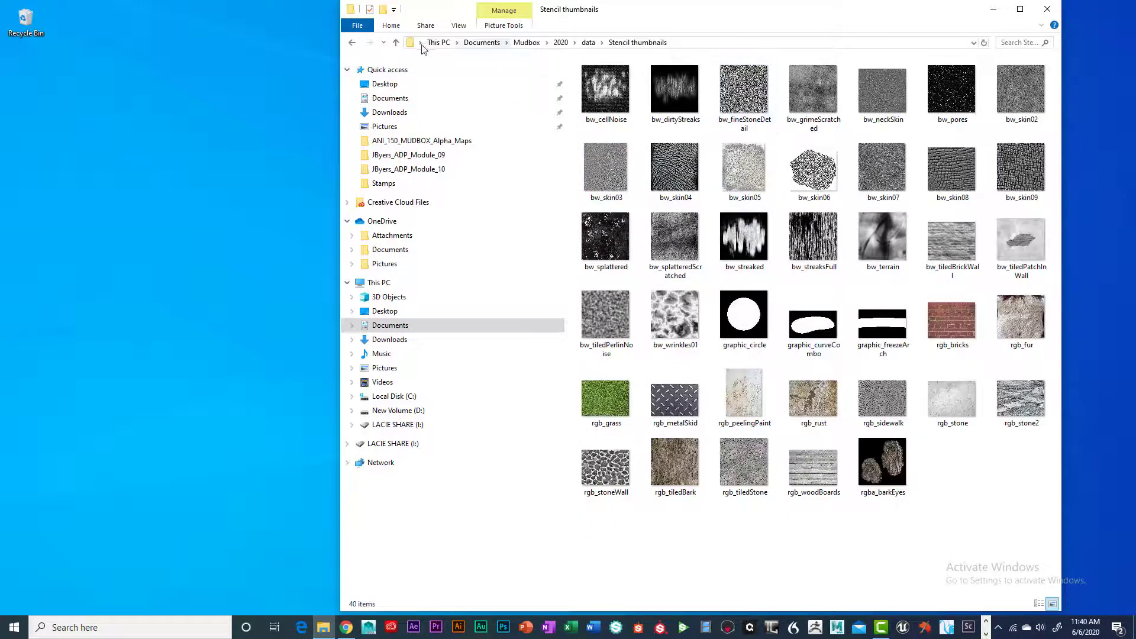
left_click(396, 43)
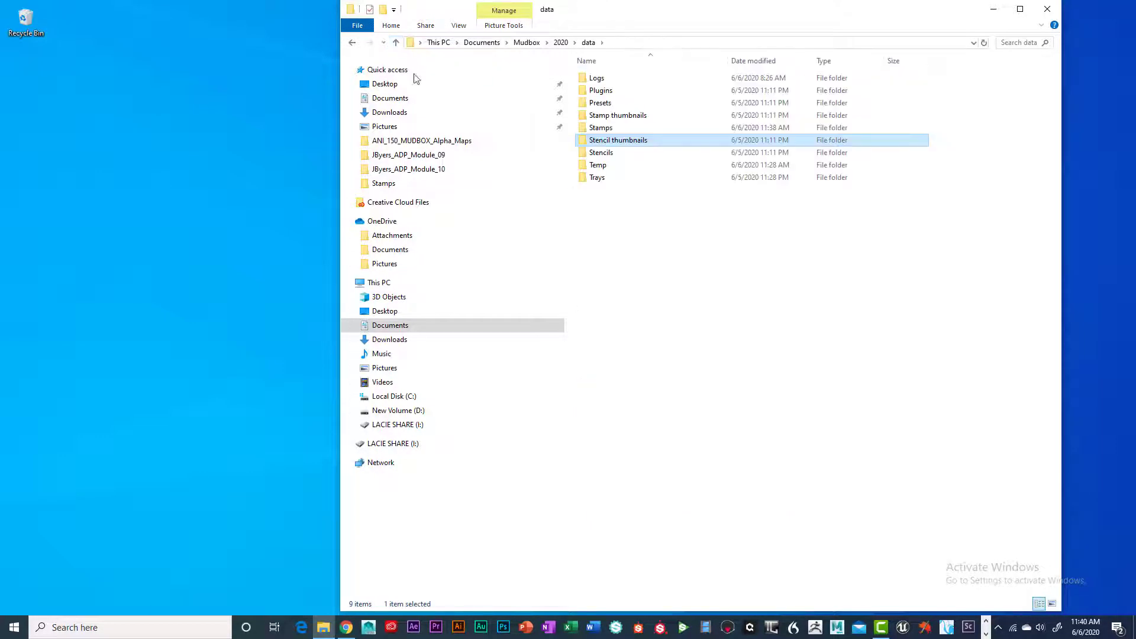
double_click(602, 129)
left_click(1047, 9)
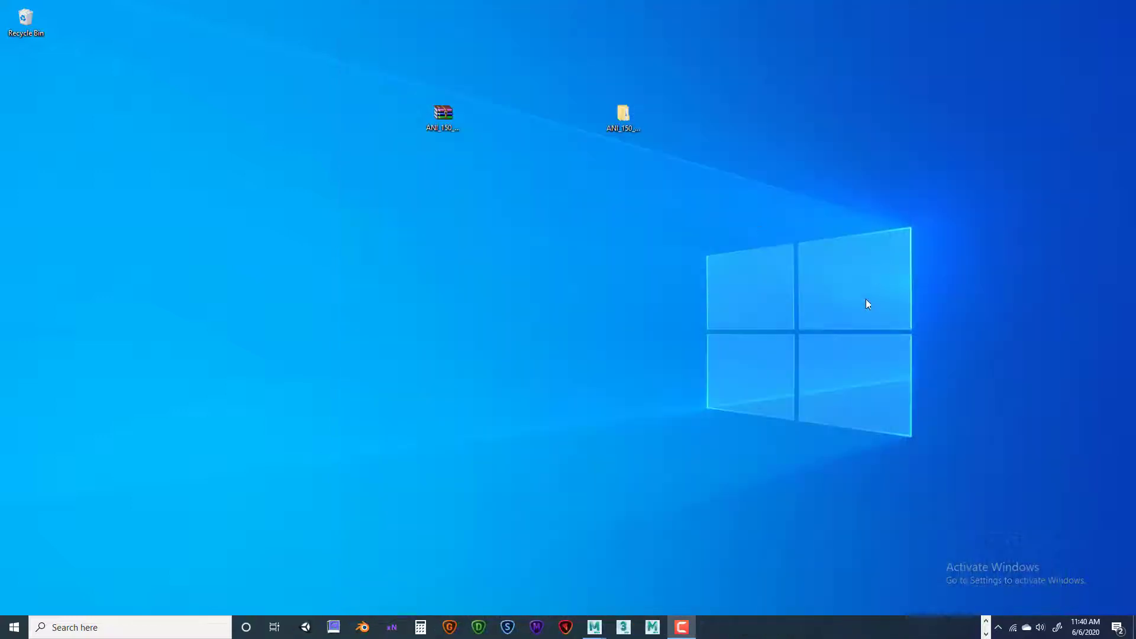
View the Tile_Filler maps in the desktop's ANI_150_MUDBOX_JPG folder and revisit Stamps under Documents, Mudbox, 2020, data.
double_click(638, 129)
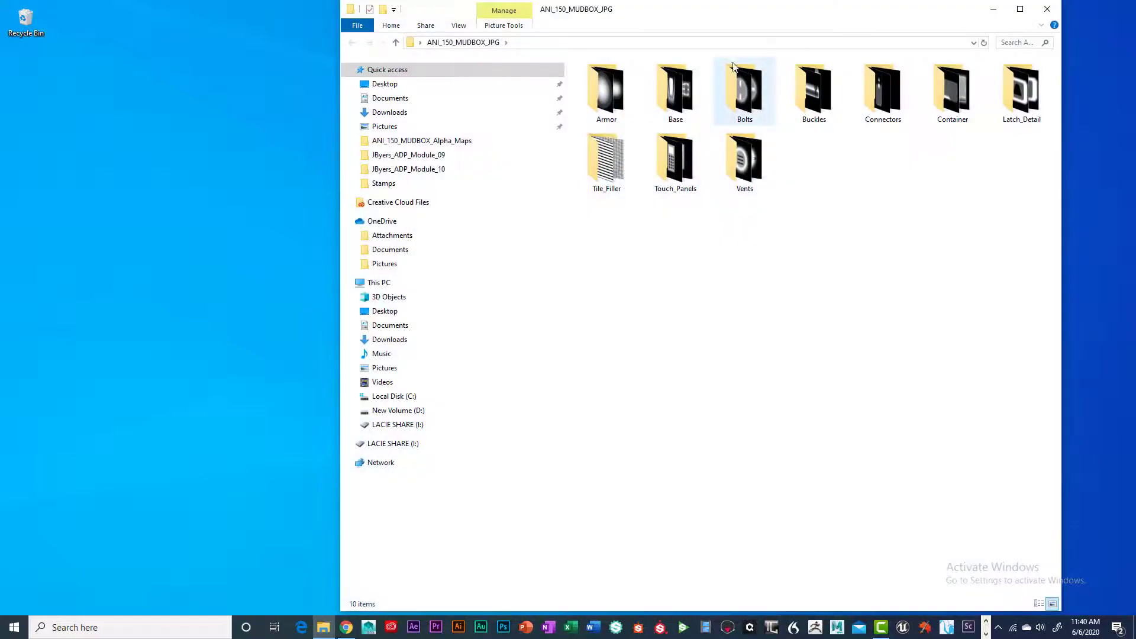
double_click(608, 157)
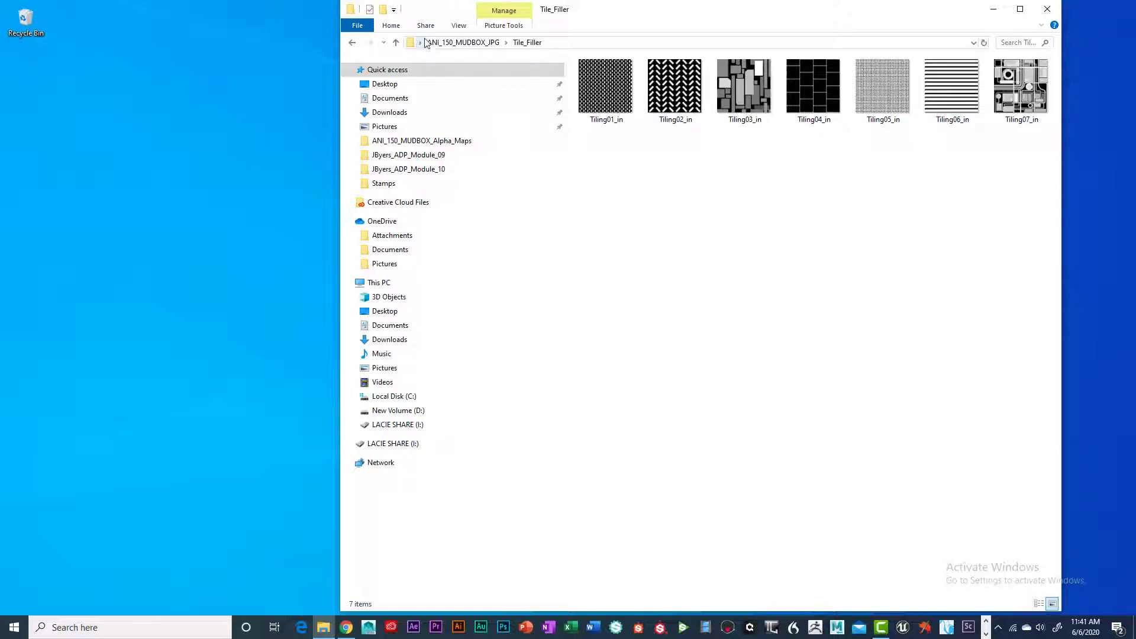
left_click(390, 98)
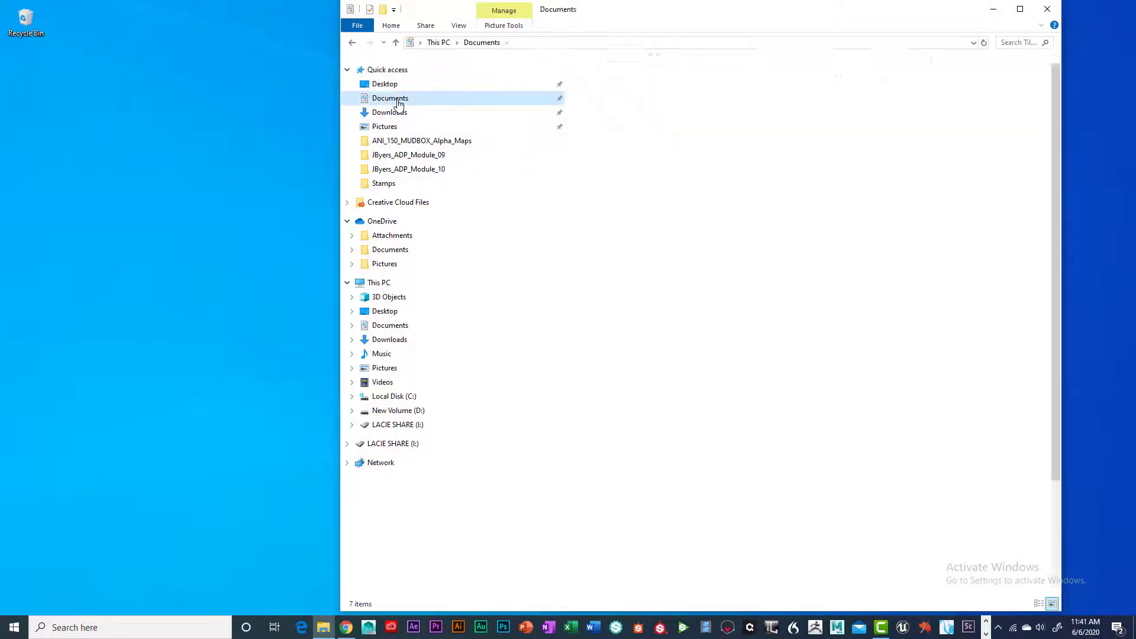
double_click(603, 264)
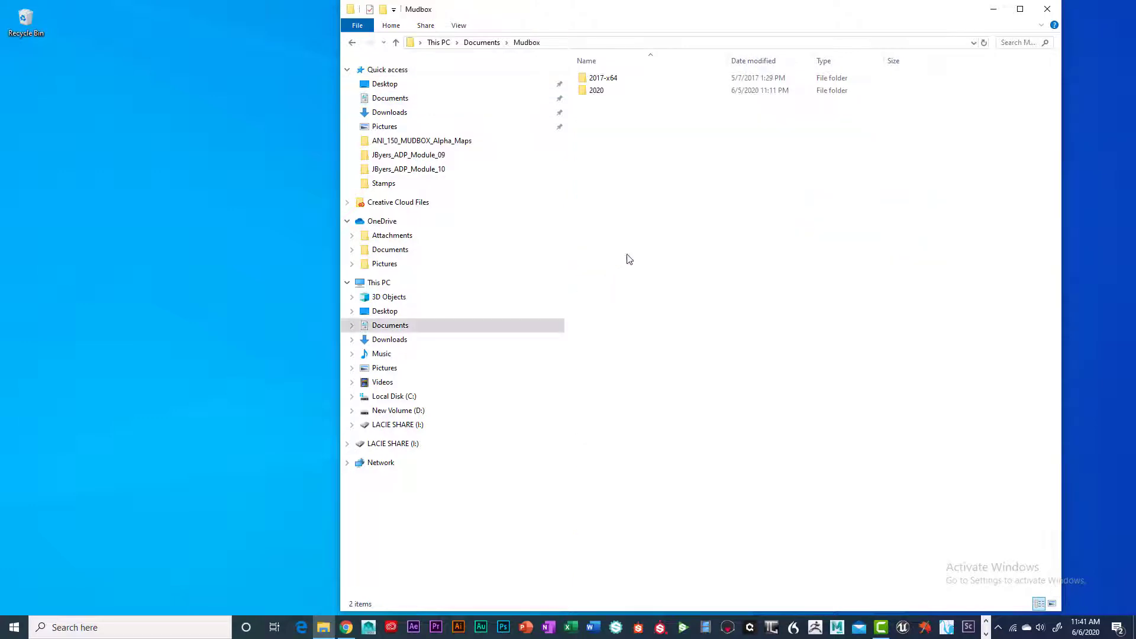
double_click(598, 92)
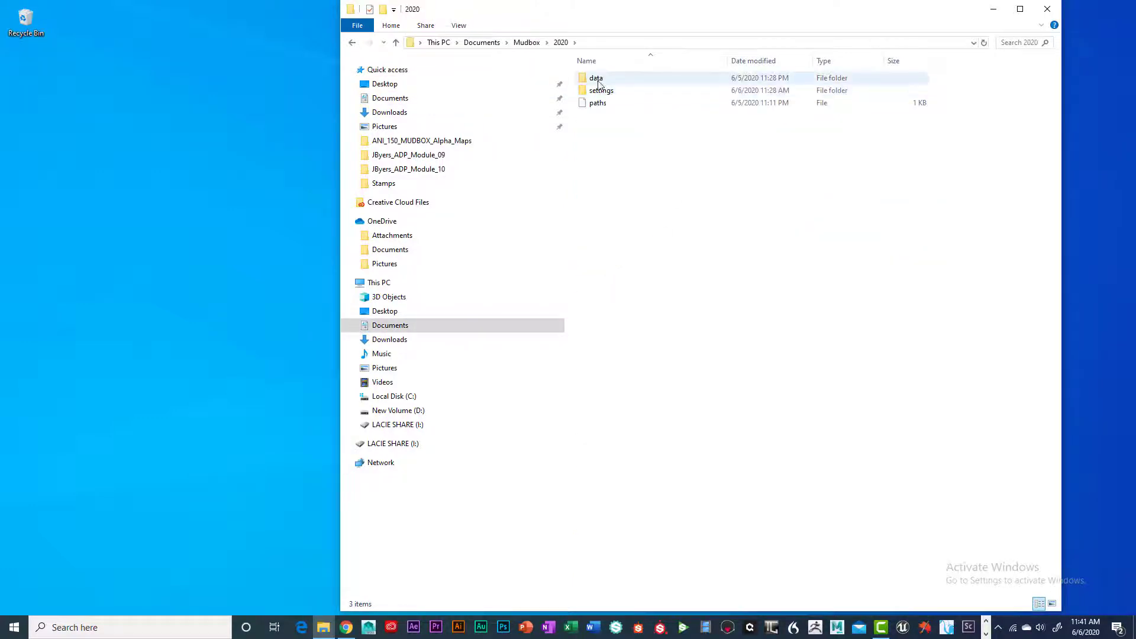
double_click(597, 79)
double_click(627, 127)
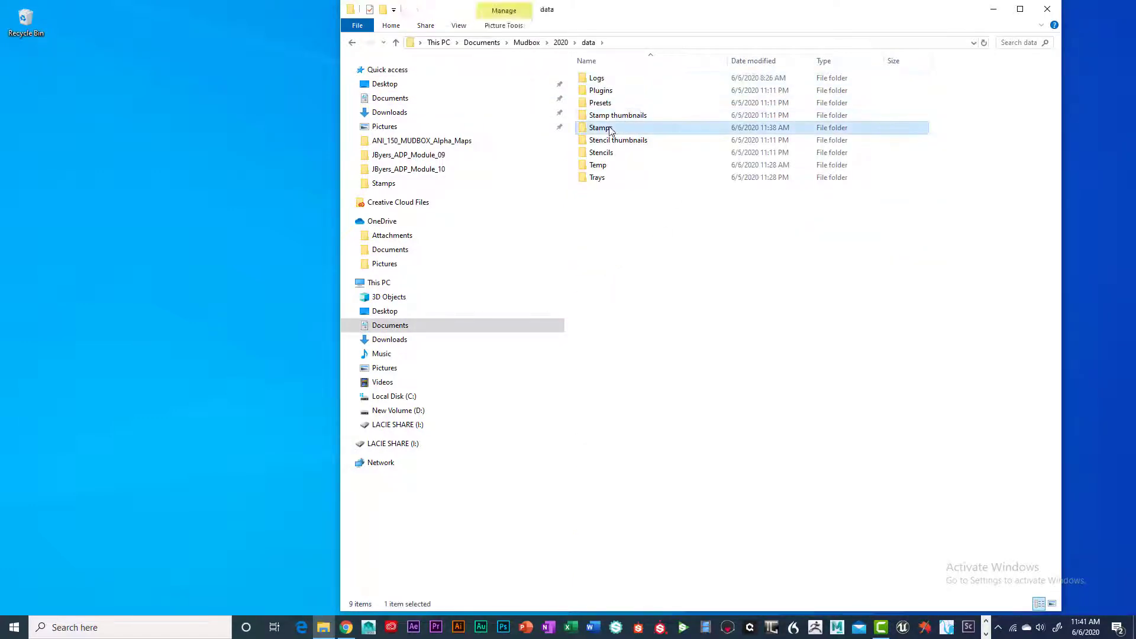
left_click(1047, 9)
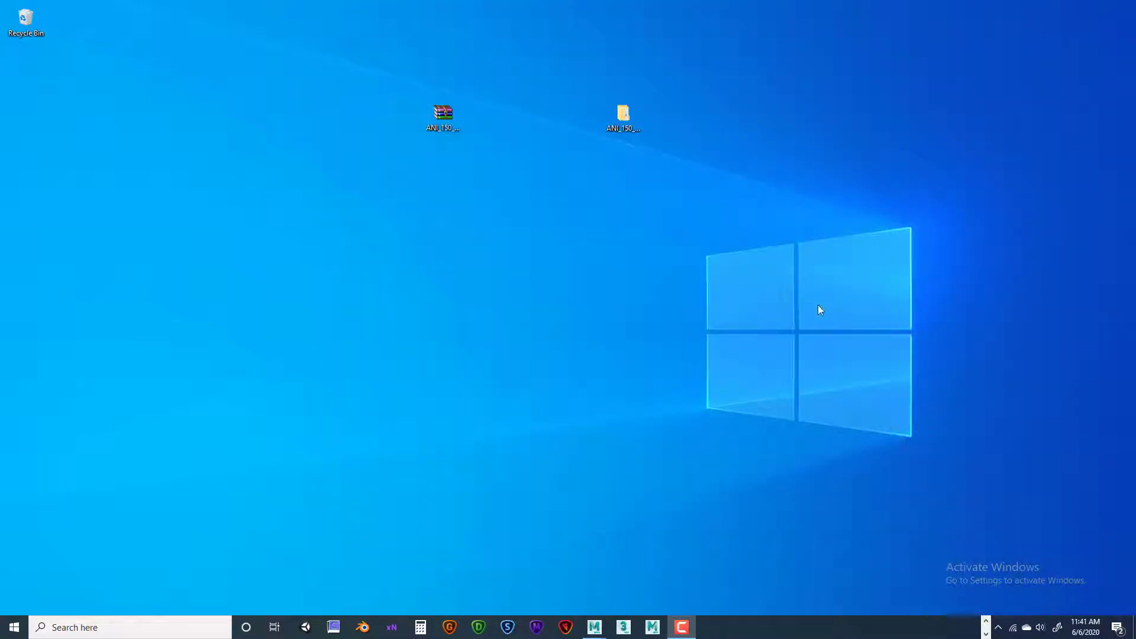
Switch to Maya's crate scene and inspect the selected high-poly crate.
mouse_move(595, 631)
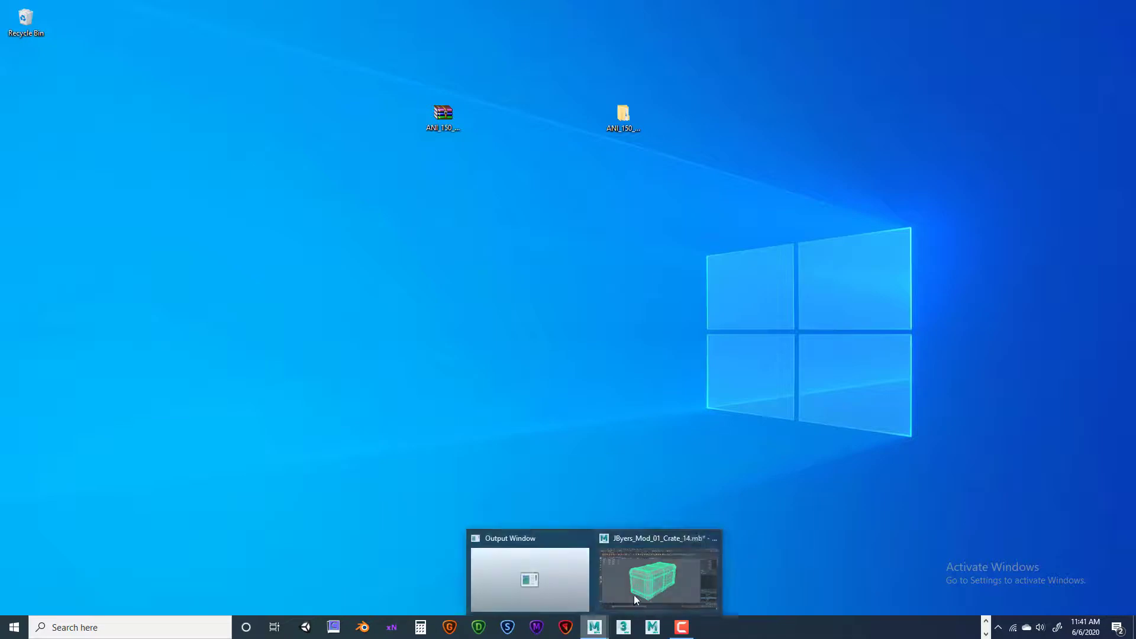
left_click(679, 563)
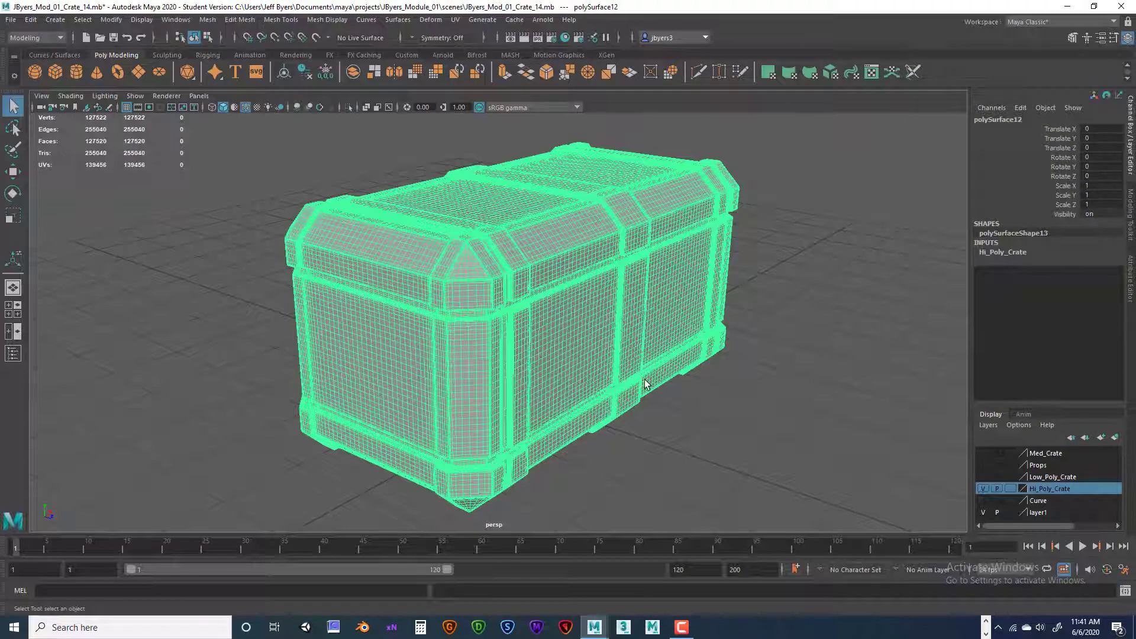
left_click_drag(646, 381, 661, 358, "alt")
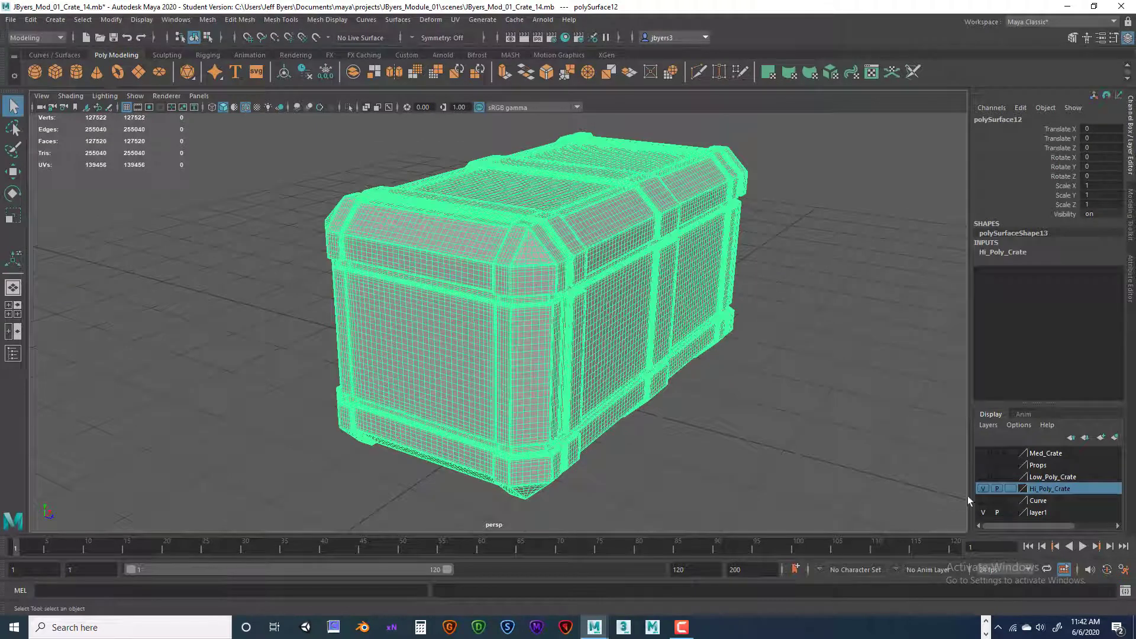
left_click_drag(668, 335, 664, 341, "alt")
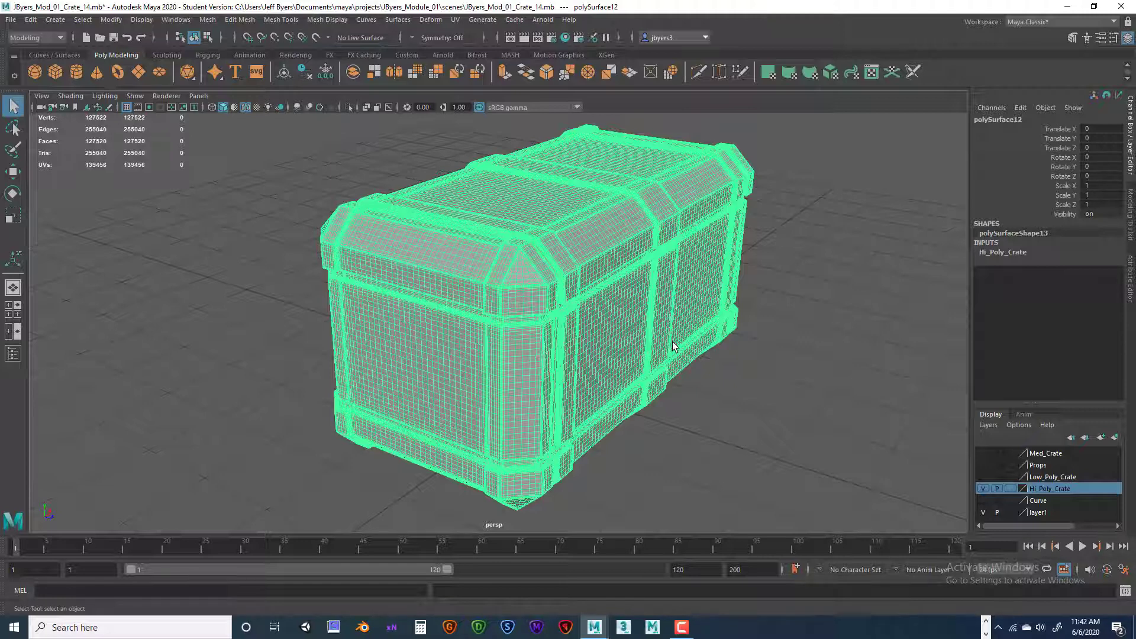
left_click_drag(702, 345, 705, 341, "alt")
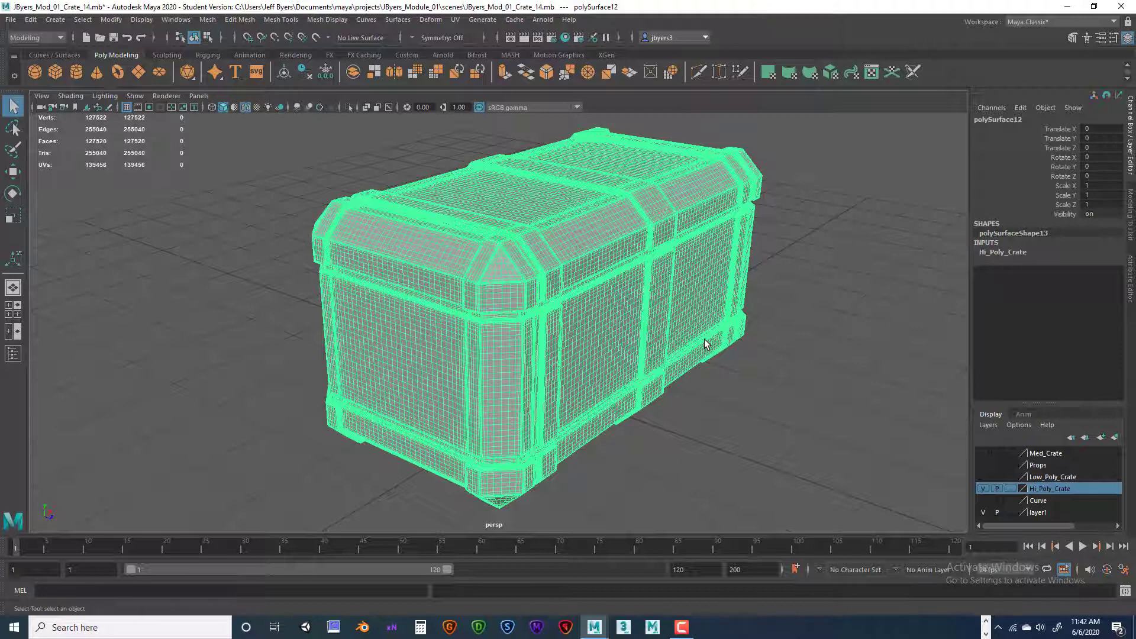
Project automatic UVs onto the high-poly crate with reset mapping options, using 6 planes optimized for fewer pieces.
left_click(461, 22)
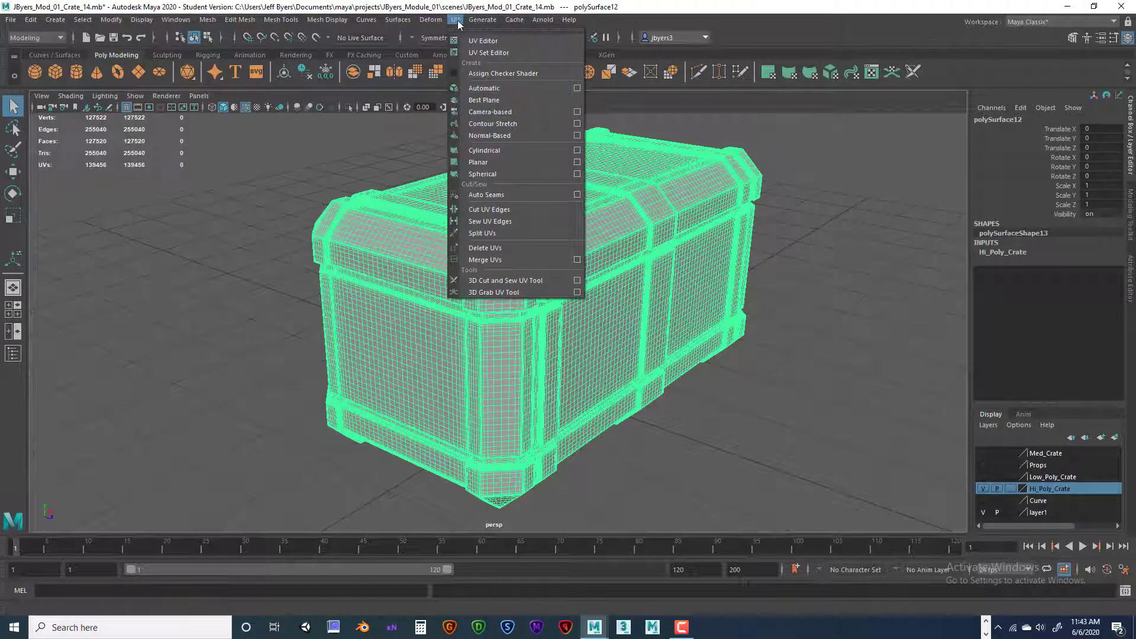
left_click(577, 89)
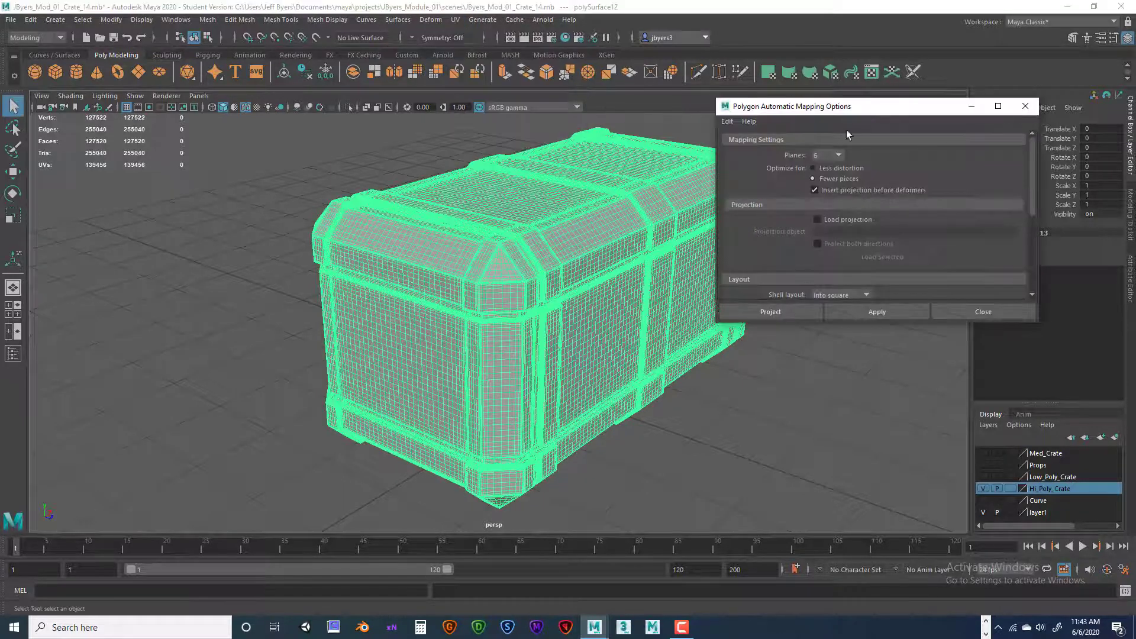
left_click_drag(904, 107, 857, 65)
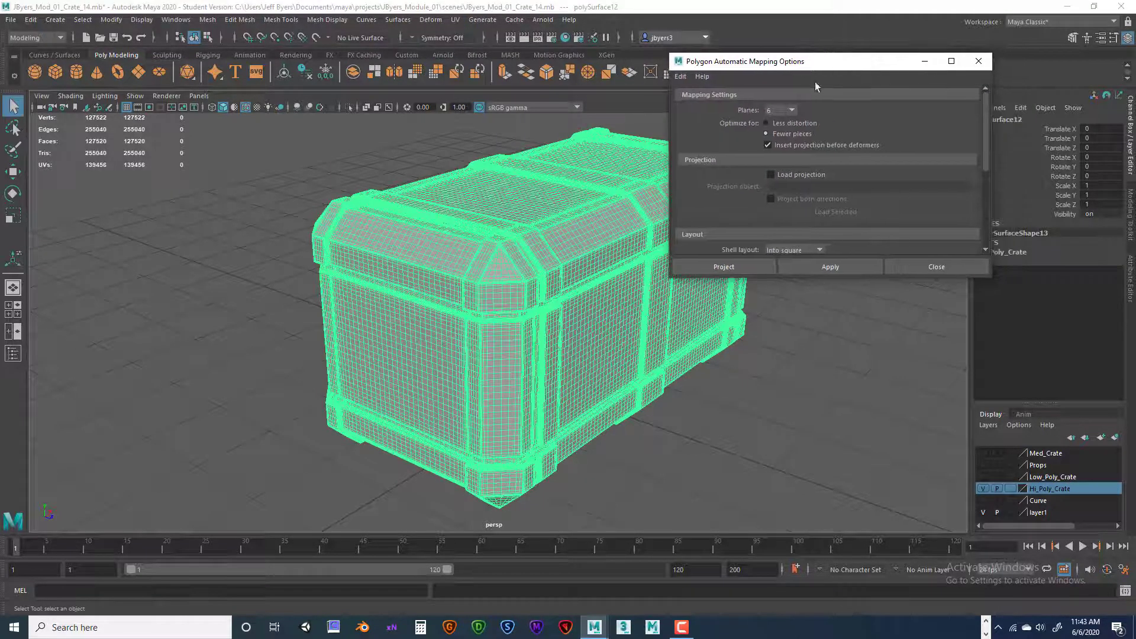
left_click(681, 76)
left_click(694, 100)
left_click(748, 268)
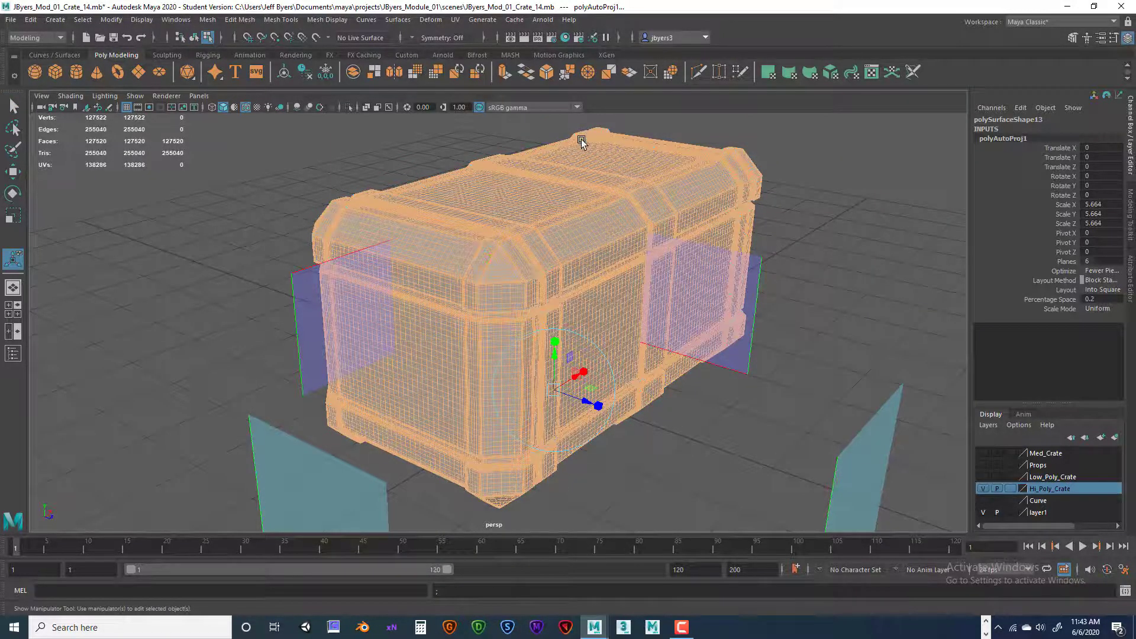
Open the UV Editor for the high-poly crate and reposition its window so the UV Toolkit is fully visible.
left_click(455, 20)
left_click(481, 42)
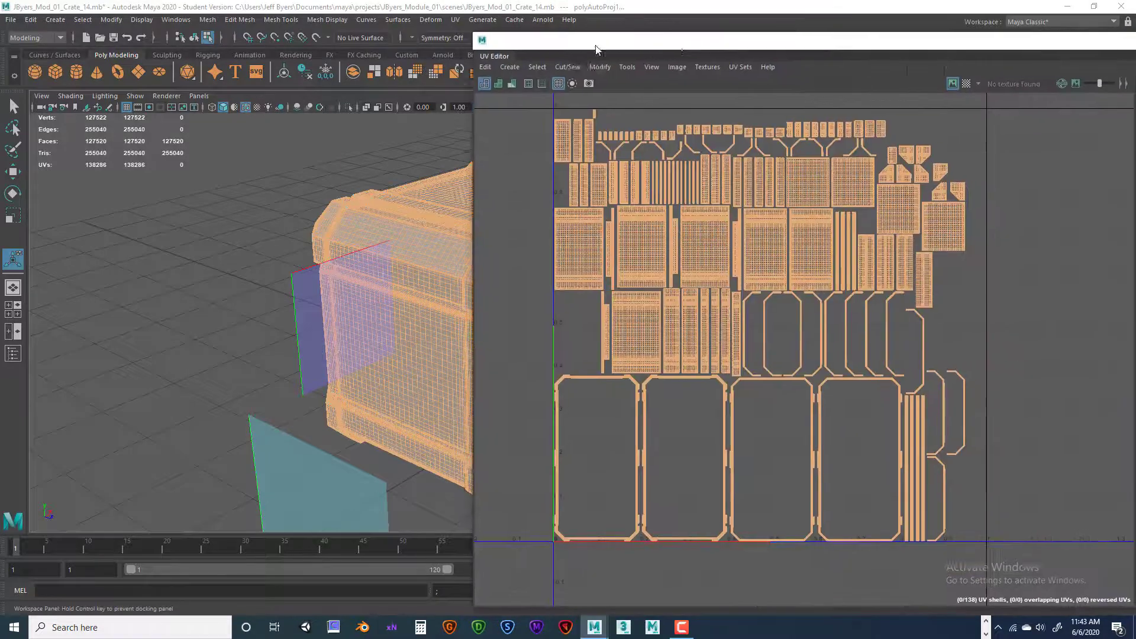
left_click_drag(672, 38, 590, 73)
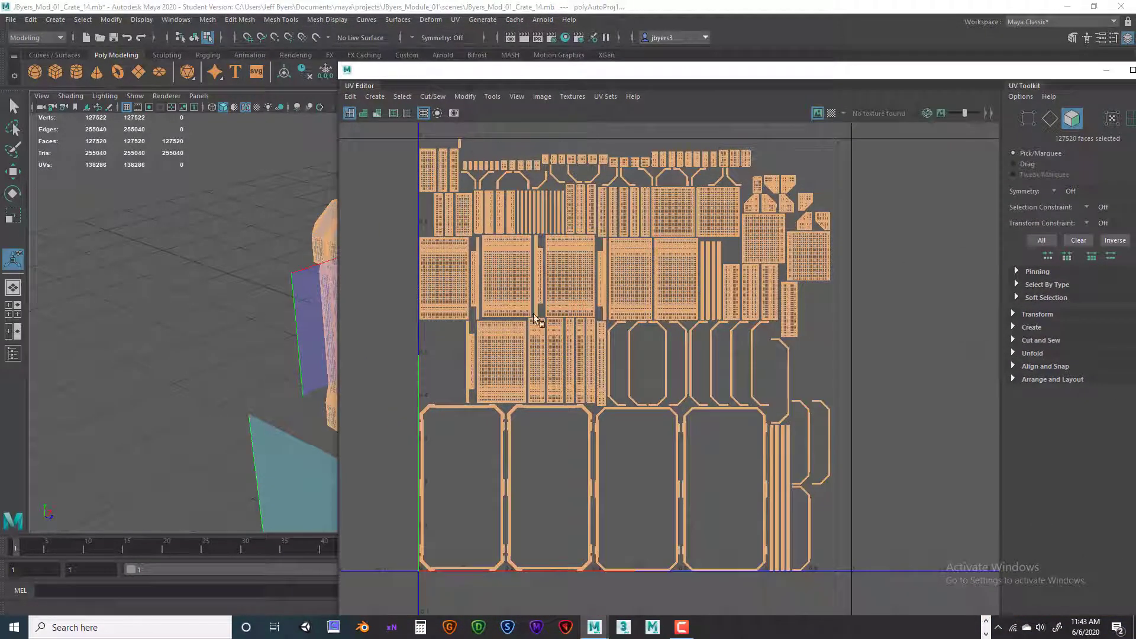
left_click_drag(739, 73, 666, 80)
left_click_drag(811, 80, 749, 77)
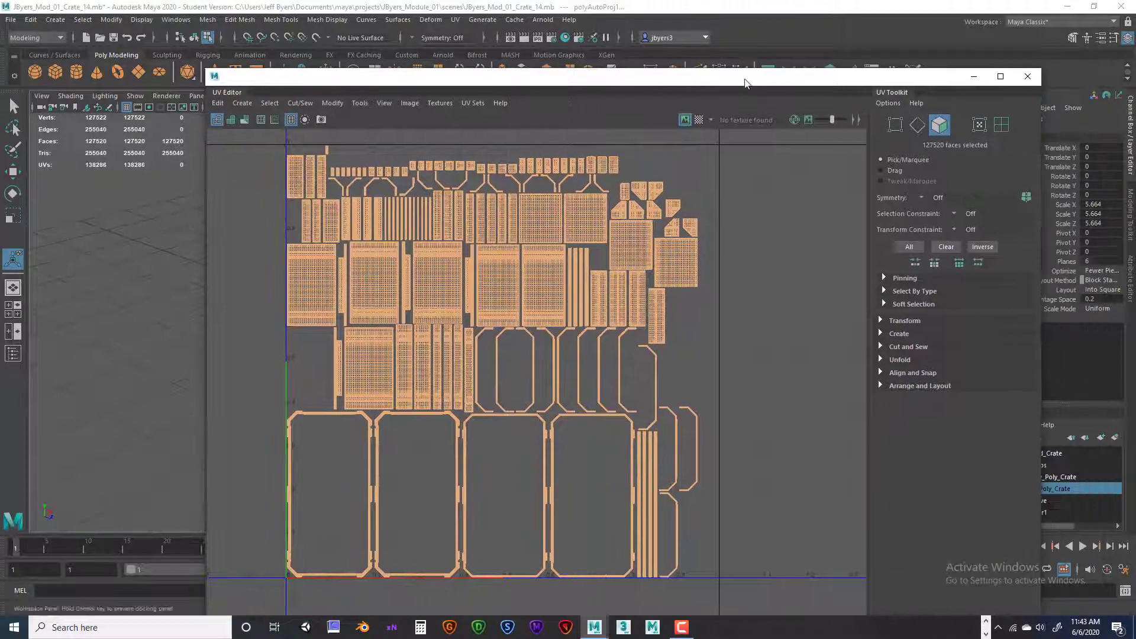
Close the UV Editor, leave face selection and select the high-poly crate as a whole object.
left_click(1027, 77)
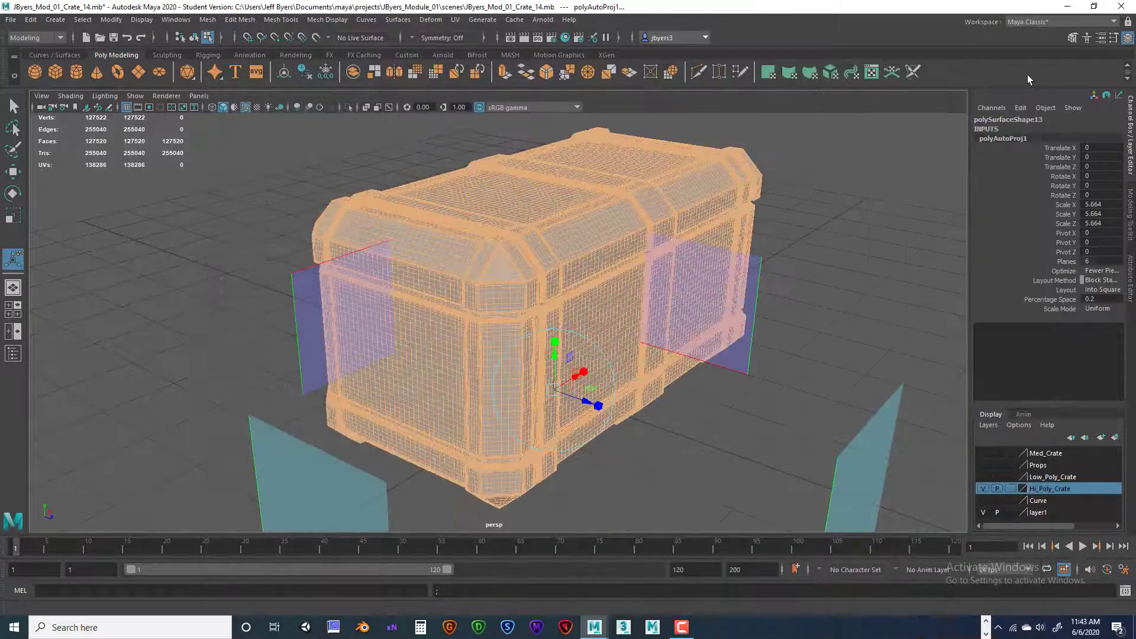
left_click(783, 172)
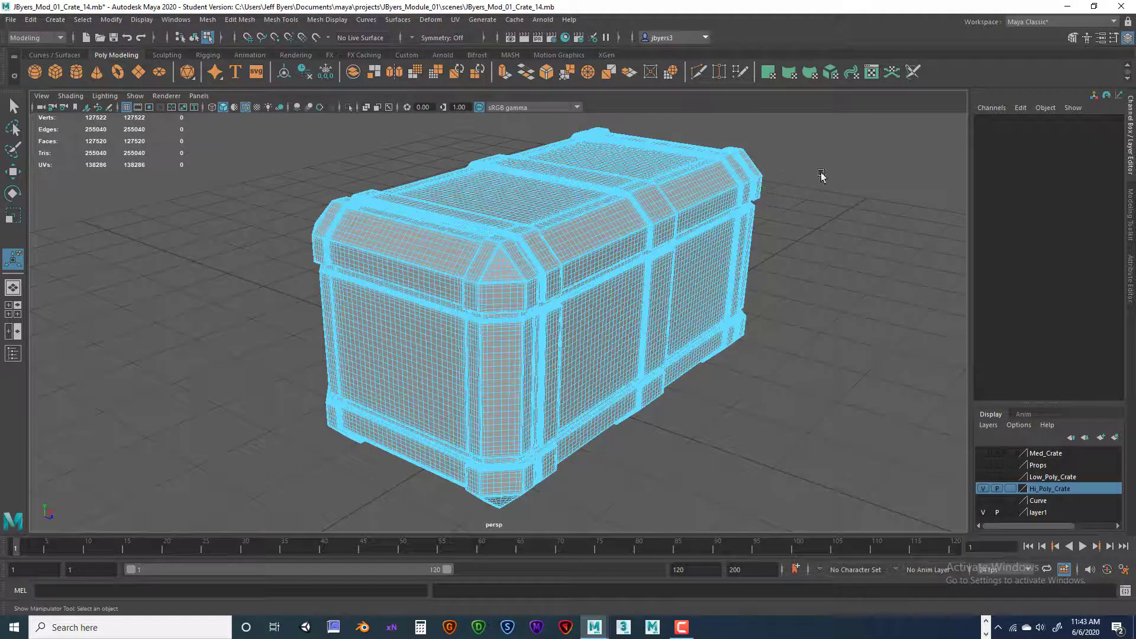
right_click_drag(588, 222, 580, 292)
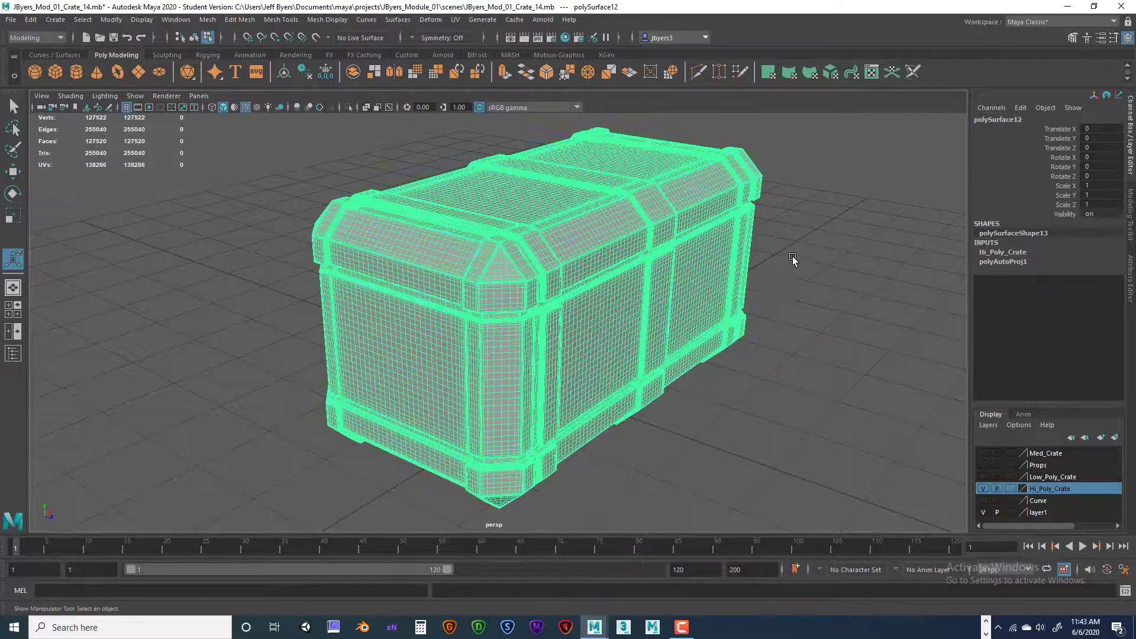
left_click_drag(793, 257, 776, 237, "alt")
middle_click_drag(761, 231, 721, 241, "alt")
left_click_drag(721, 242, 705, 242, "alt")
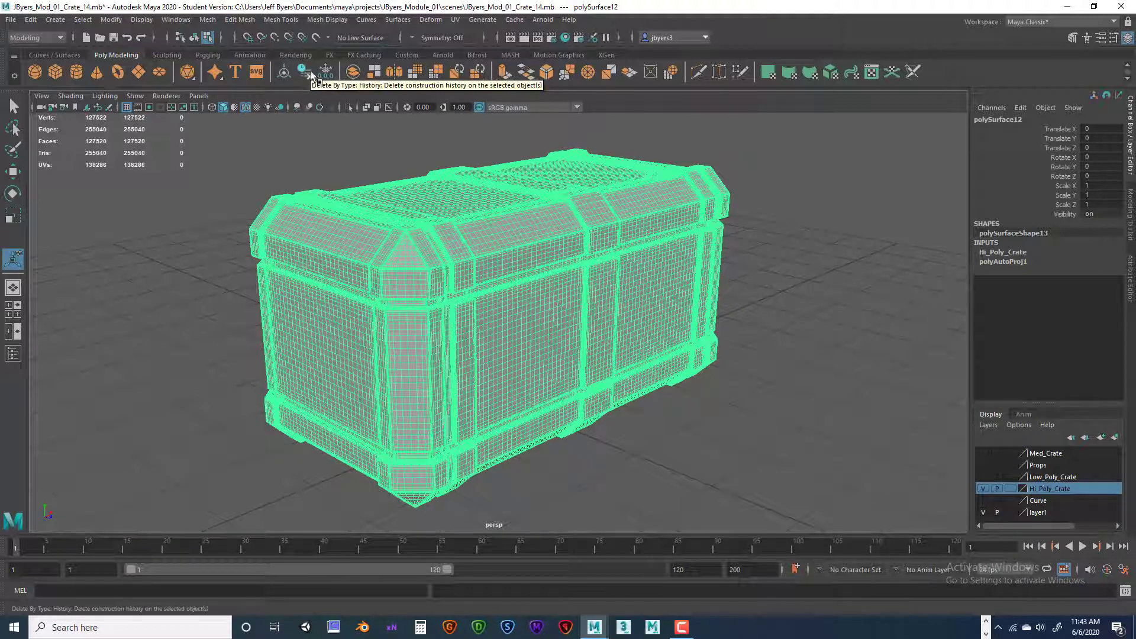
Delete the high-poly crate's construction history and freeze its transformations.
left_click(293, 53)
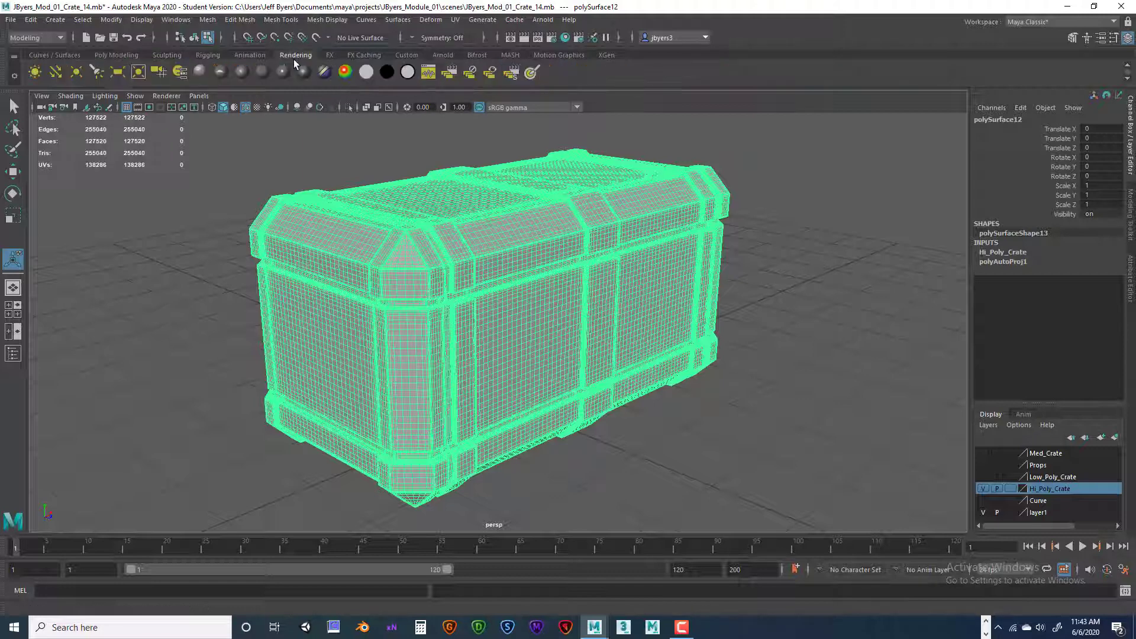
left_click(113, 54)
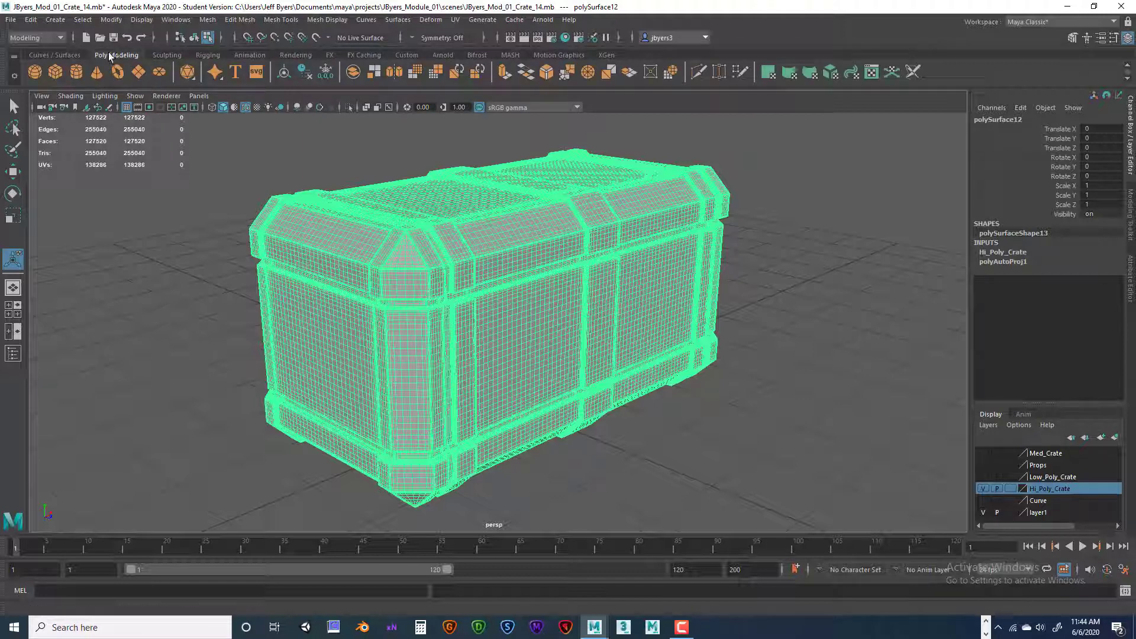
left_click(306, 73)
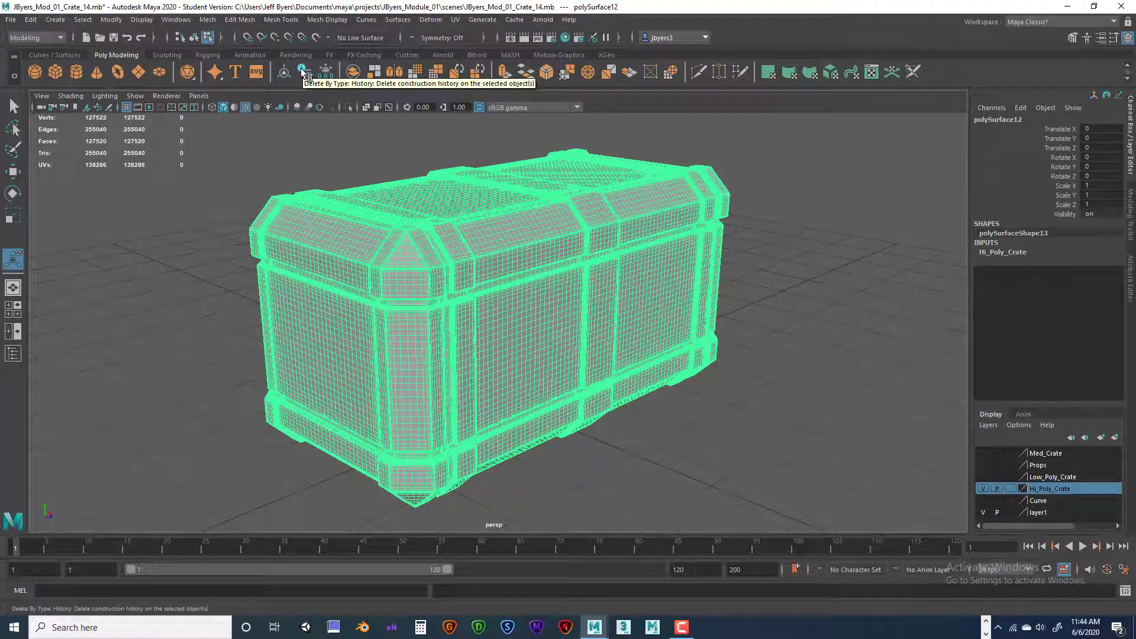
left_click(326, 71)
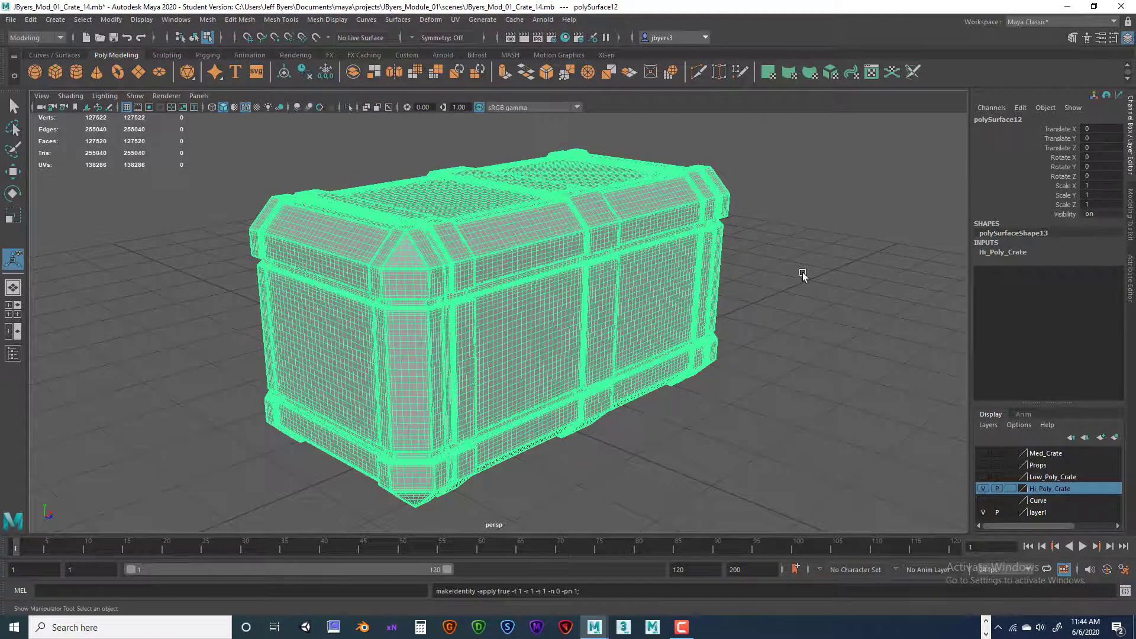
Deselect the high-poly crate and reselect it in object mode.
left_click(822, 232)
left_click(641, 233)
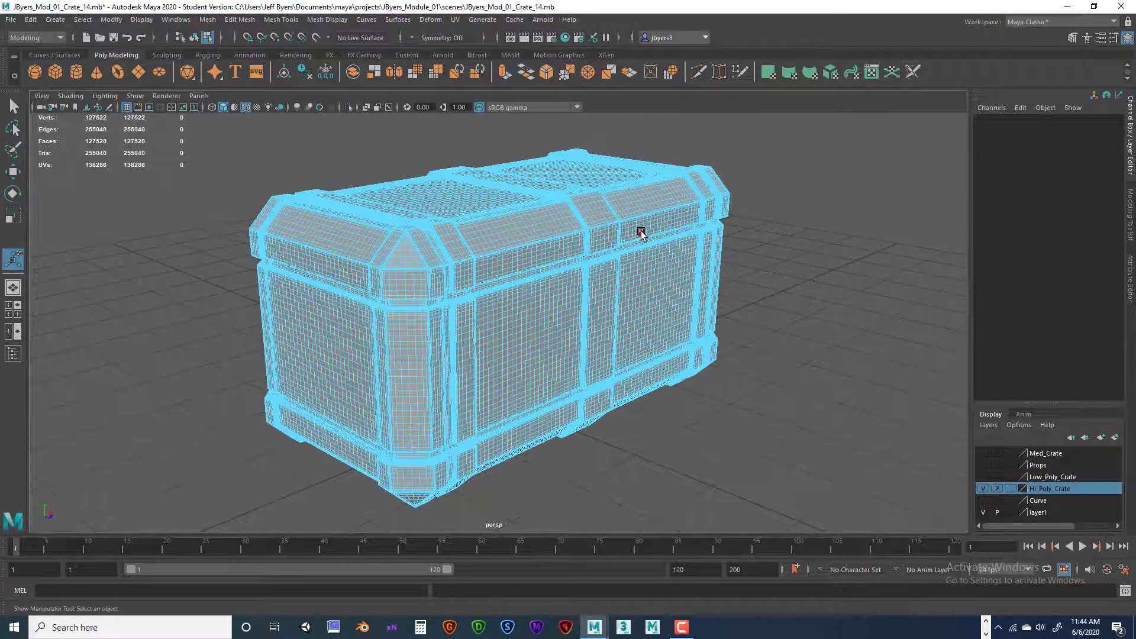
right_click_drag(496, 215, 473, 286)
left_click_drag(520, 268, 532, 254, "alt")
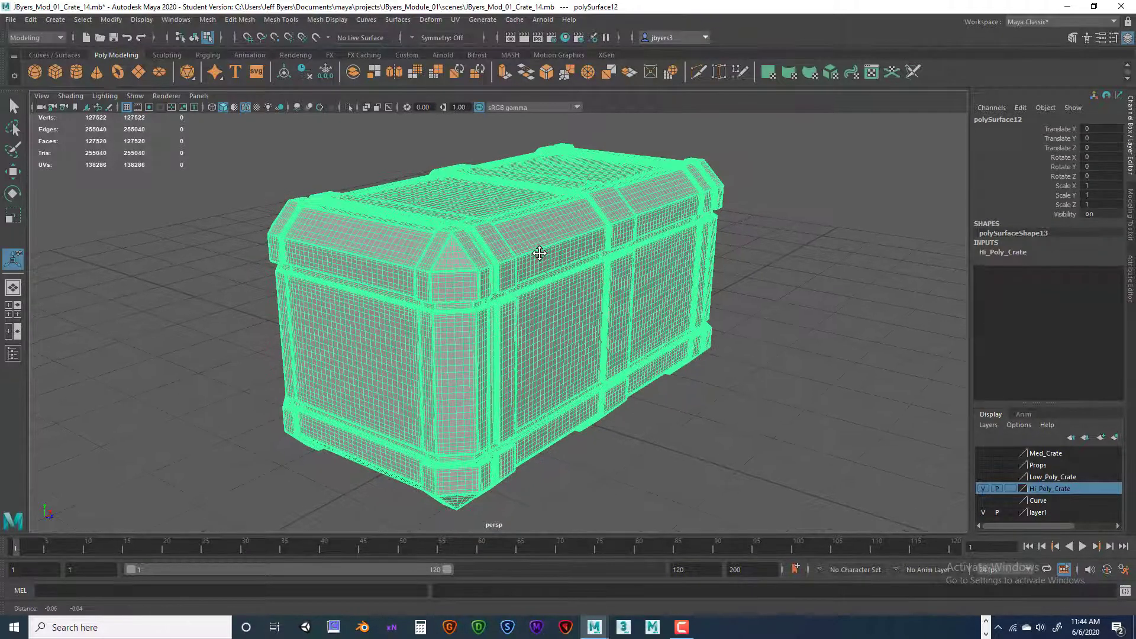
Review the Export Selection options for the crate, checking that OBJexport is available as the file type, and close them.
left_click(11, 20)
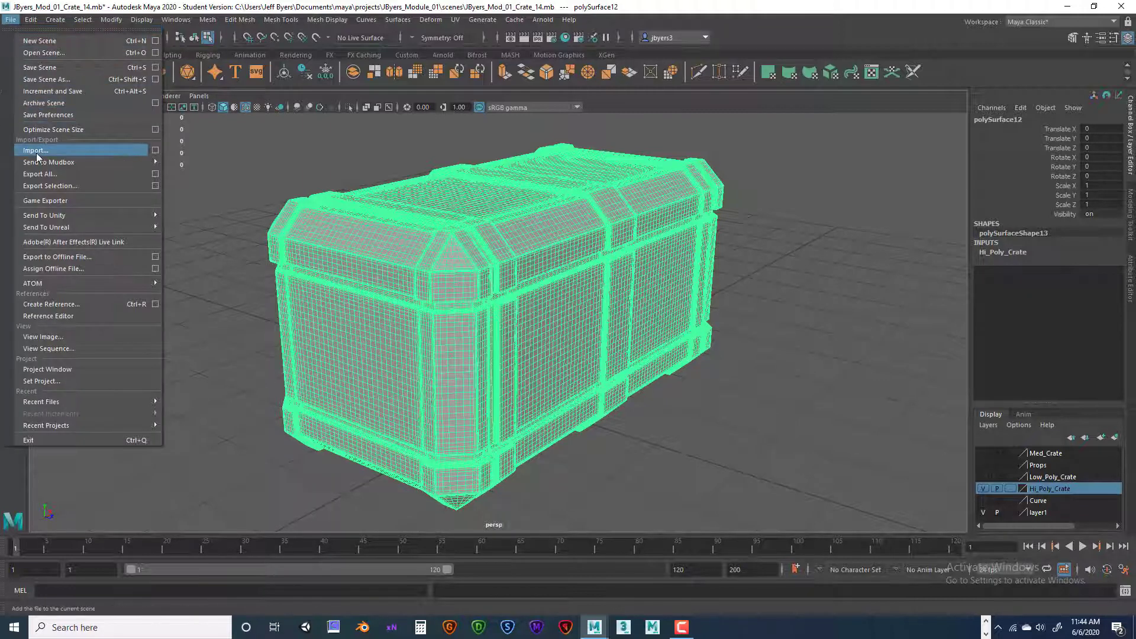
left_click(155, 187)
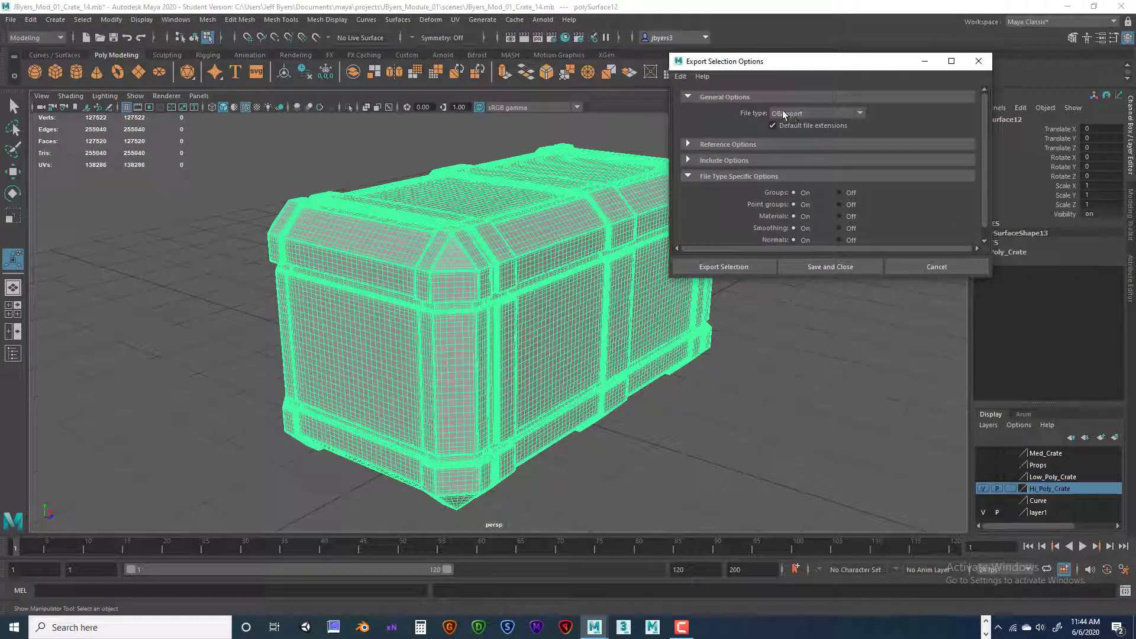
left_click(859, 113)
left_click(886, 116)
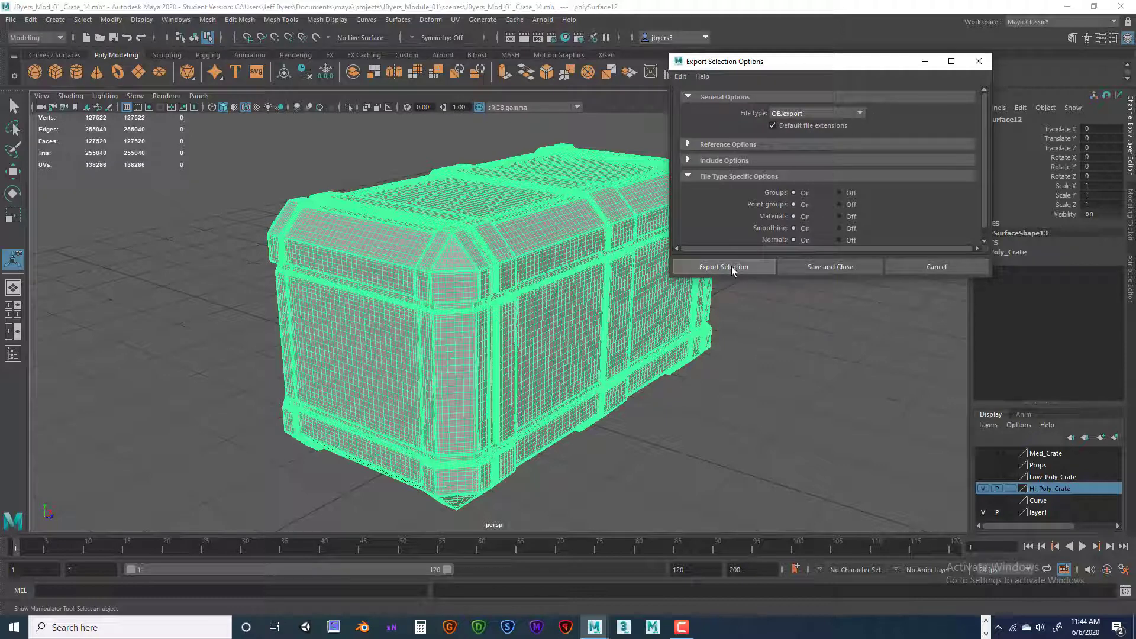
left_click(978, 61)
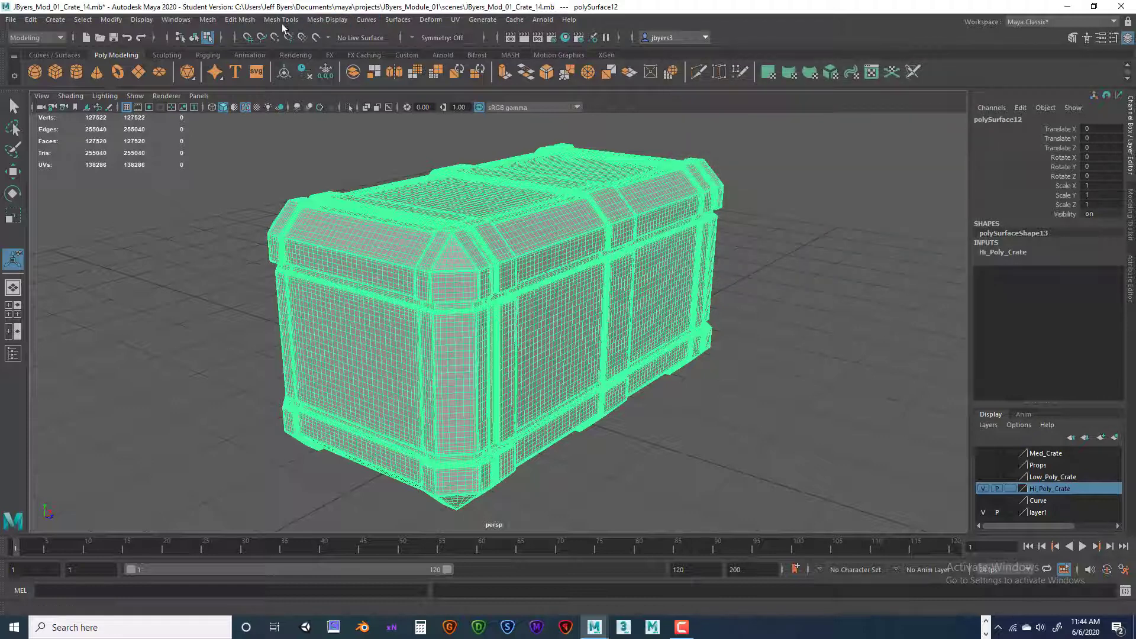
Examine the load and auto-load settings of the export plug-ins, including objExport.mll, in the Plug-in Manager and close it.
left_click(176, 19)
mouse_move(275, 132)
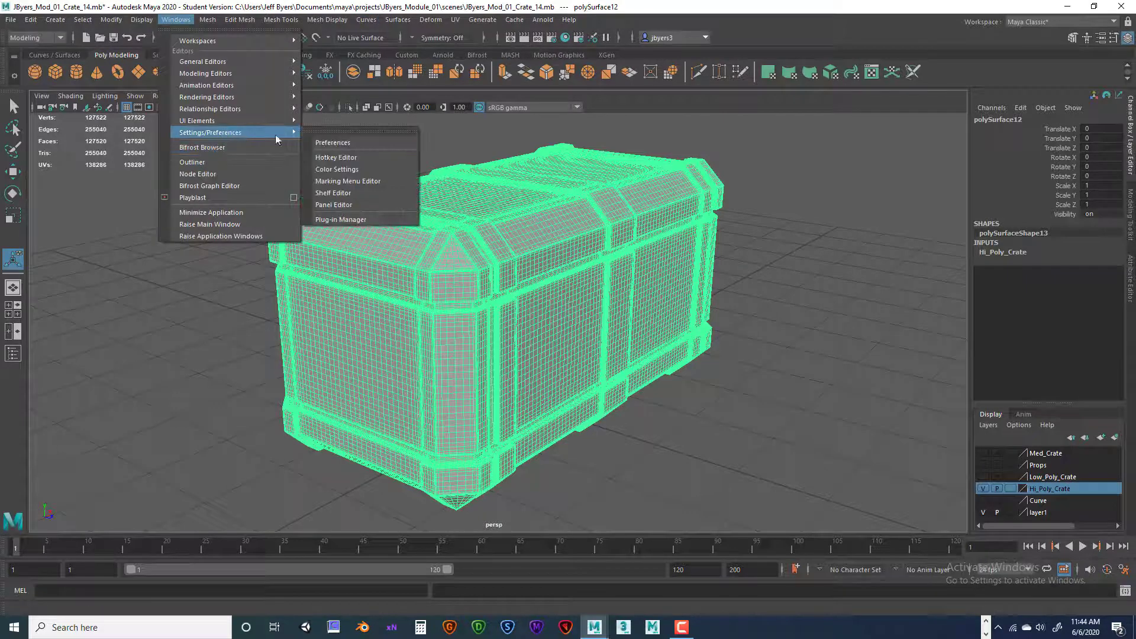
left_click(356, 219)
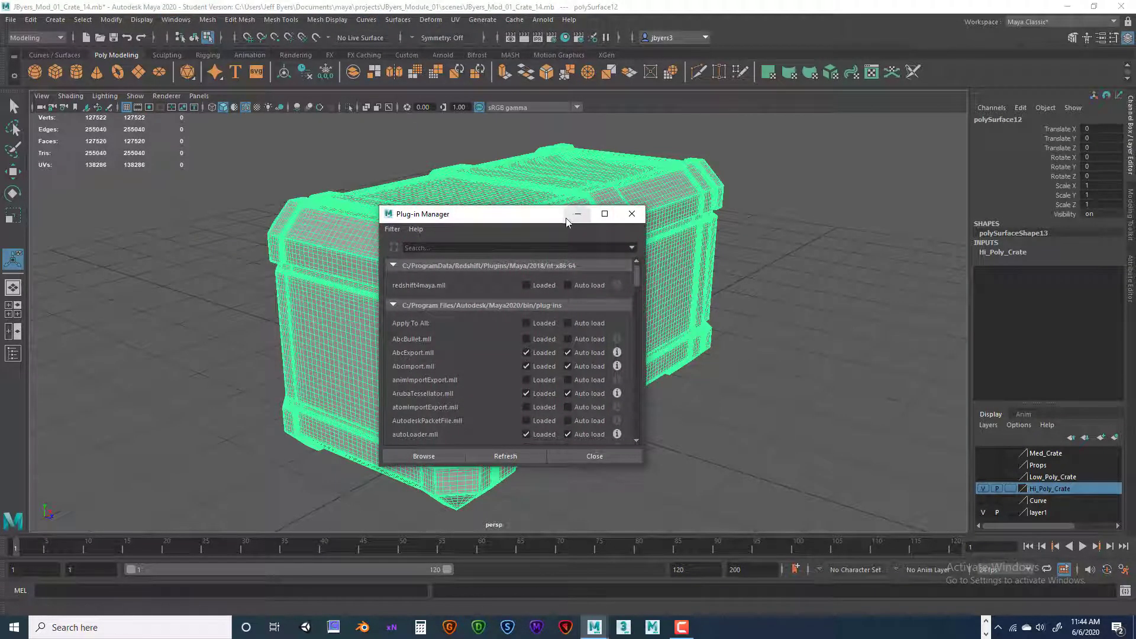
left_click_drag(564, 215, 677, 189)
scroll(689, 350, "down", 10)
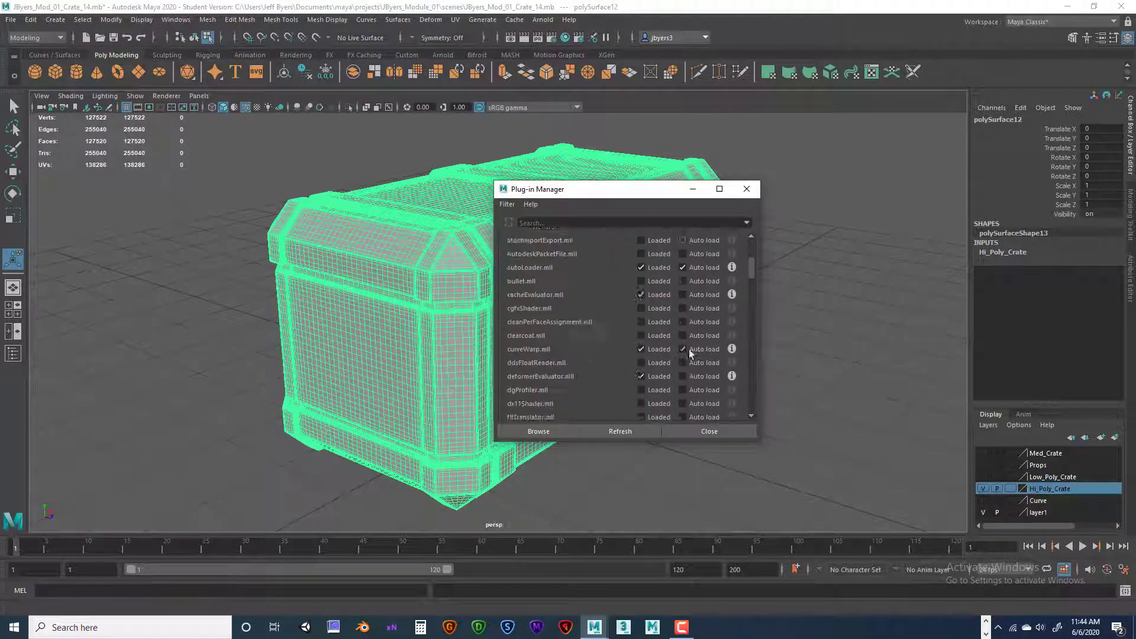
scroll(687, 346, "down", 5)
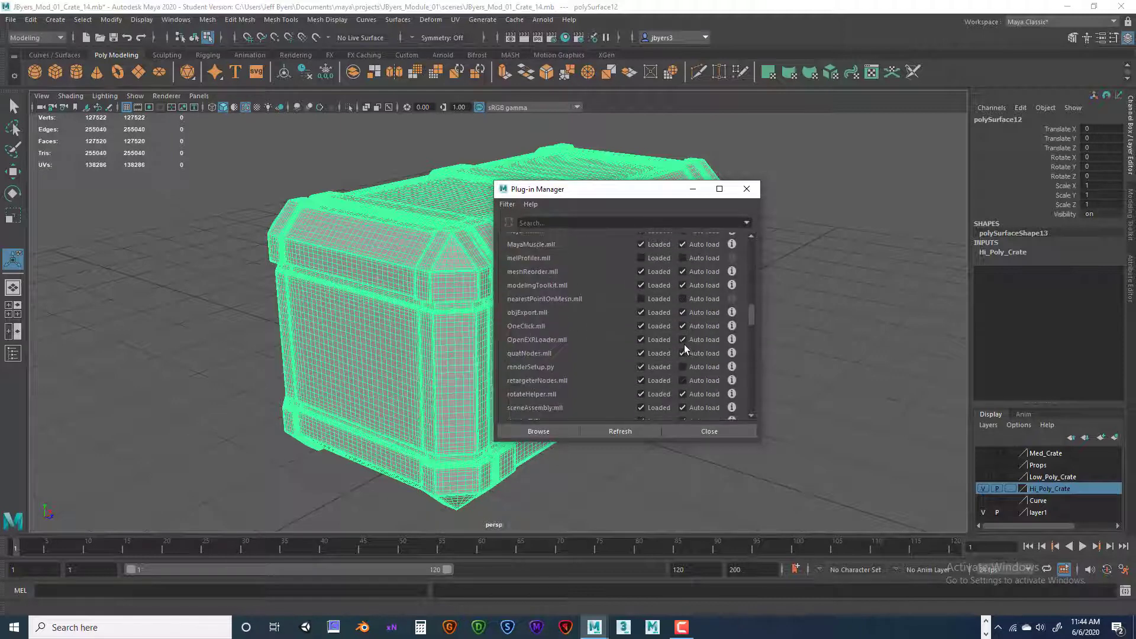
scroll(680, 342, "up", 15)
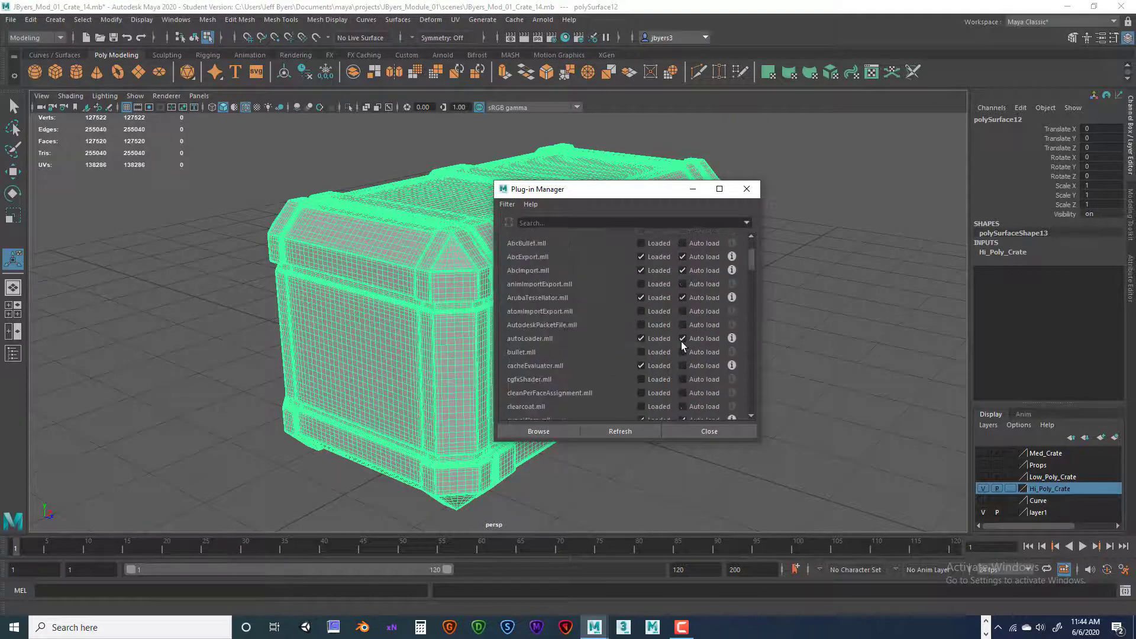
left_click(641, 260)
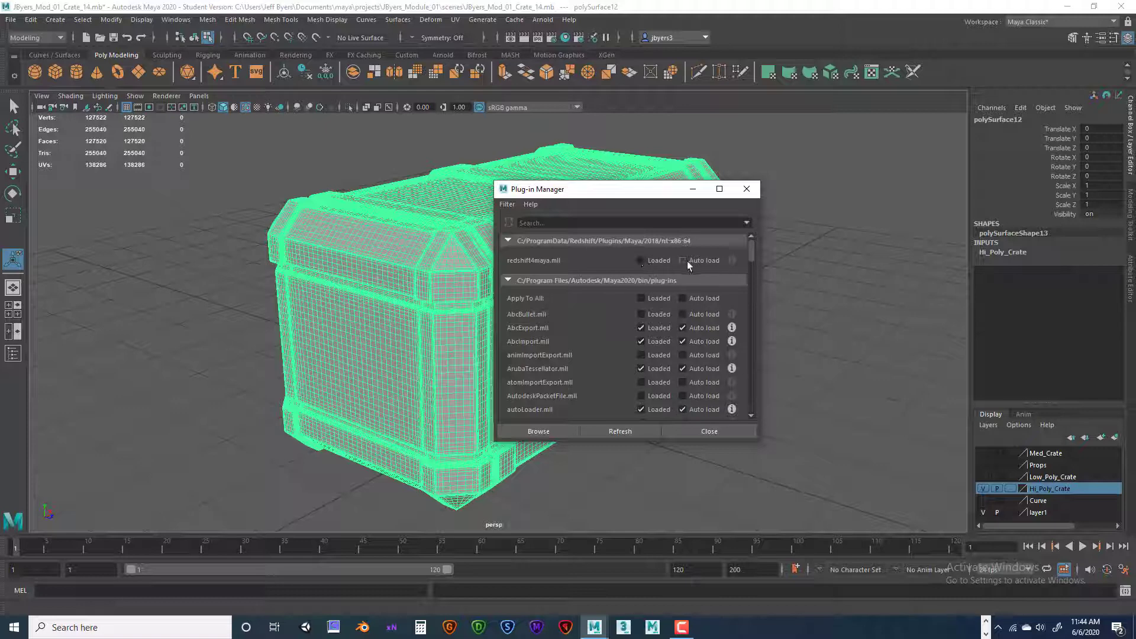
scroll(695, 332, "down", 20)
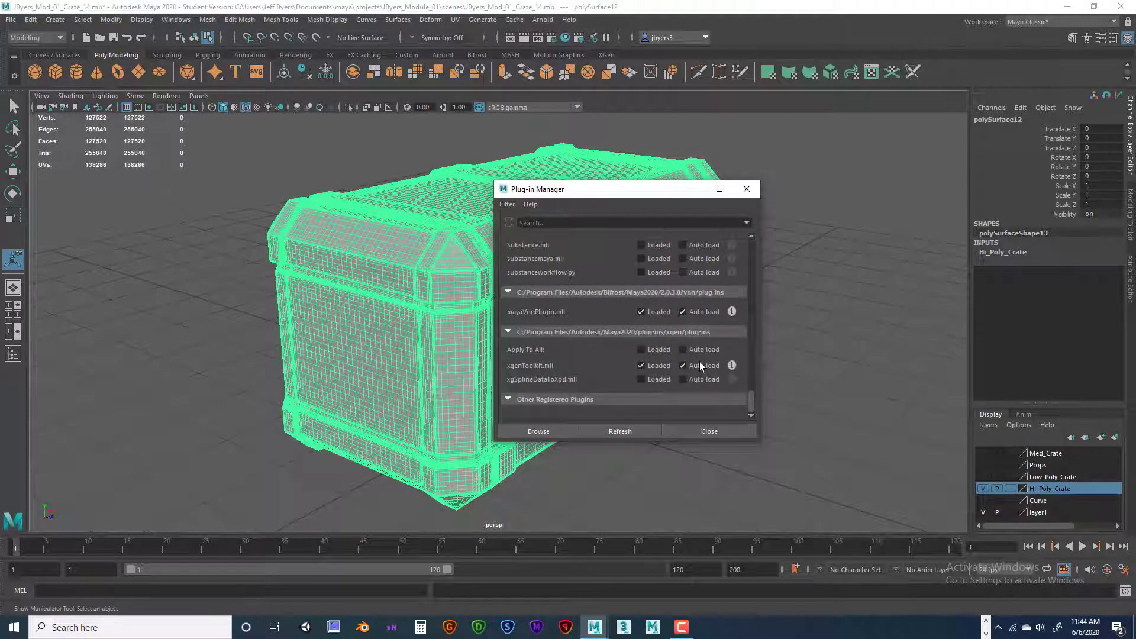
scroll(699, 361, "up", 10)
scroll(699, 360, "up", 5)
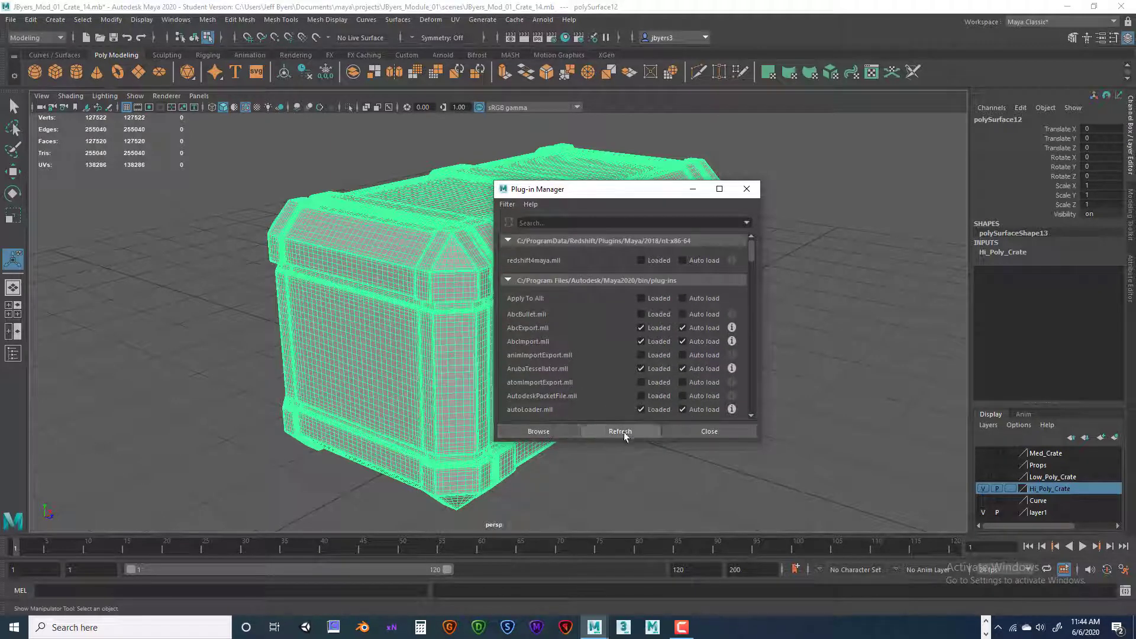
left_click(710, 431)
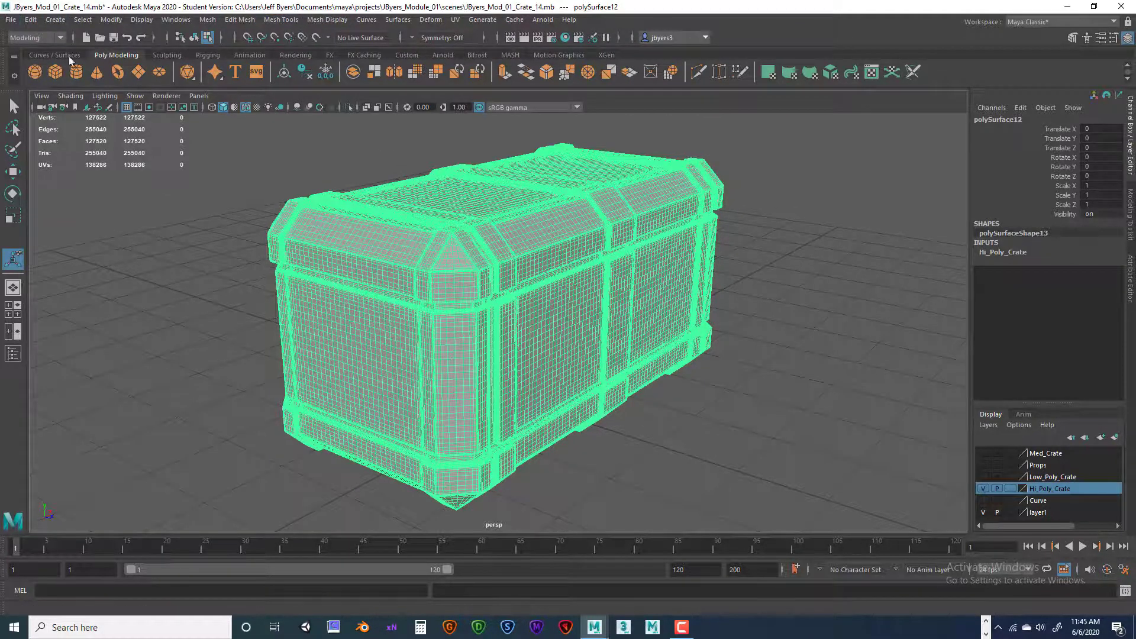
Try to export the selected high-poly crate as OBJexport, choosing the existing Hi_Poly_Mudbox OBJ in the scenes folder as the target.
left_click(10, 20)
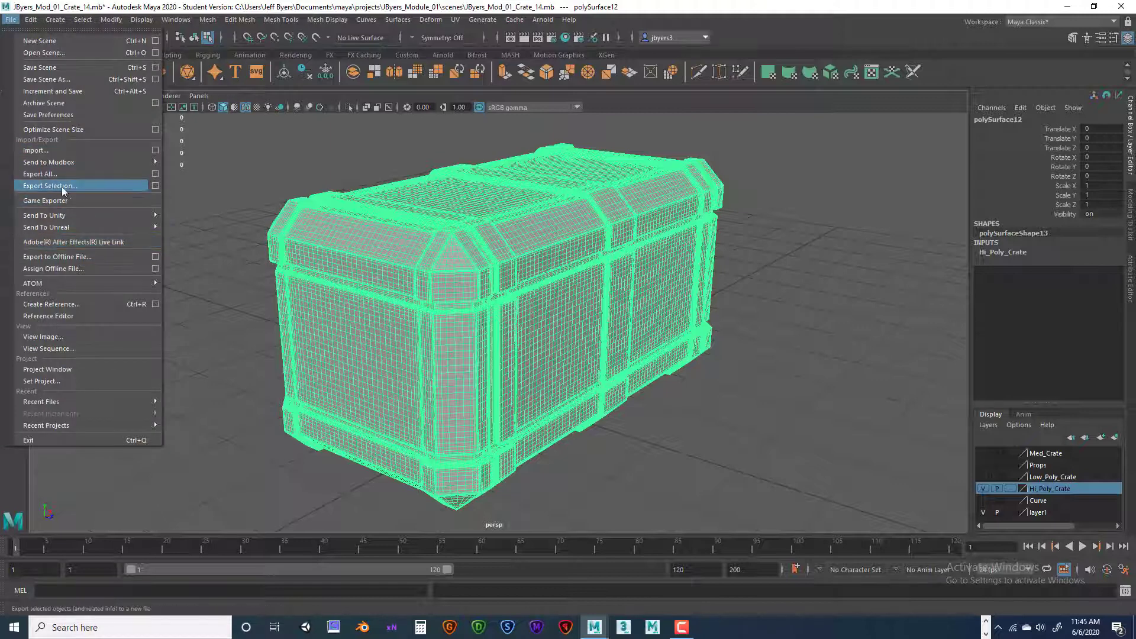
left_click(155, 185)
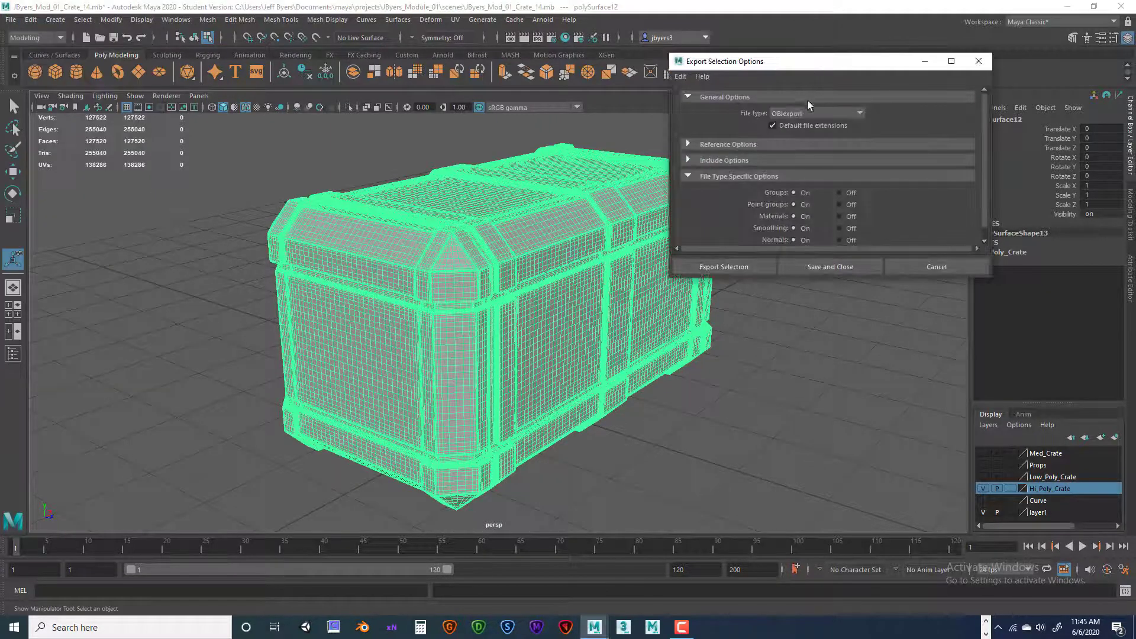
left_click(861, 113)
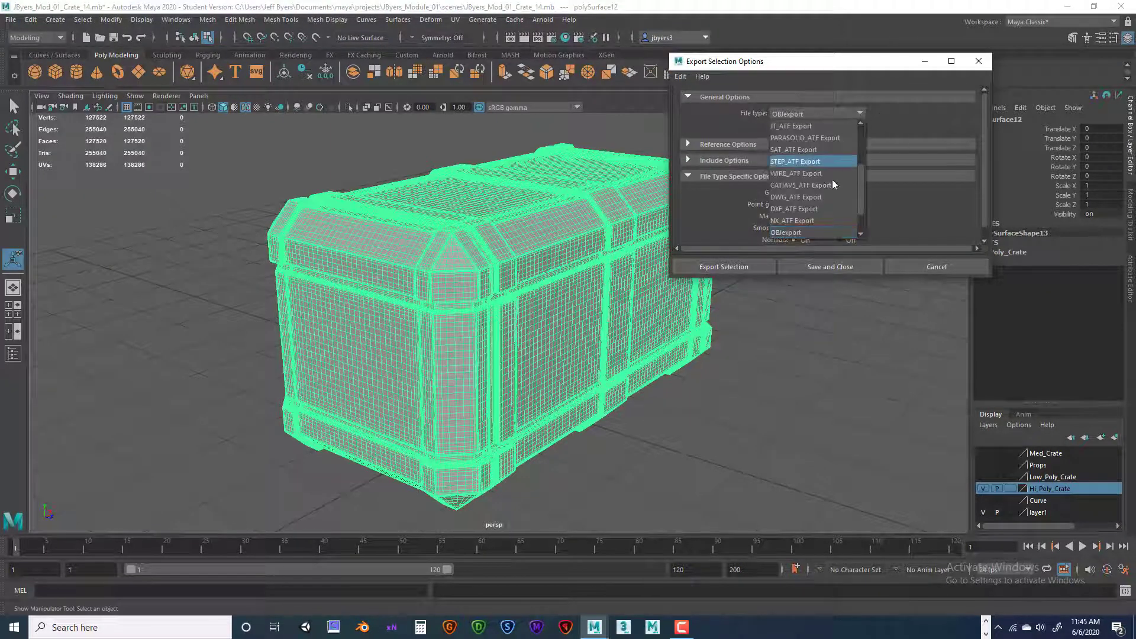
left_click(826, 232)
left_click(744, 265)
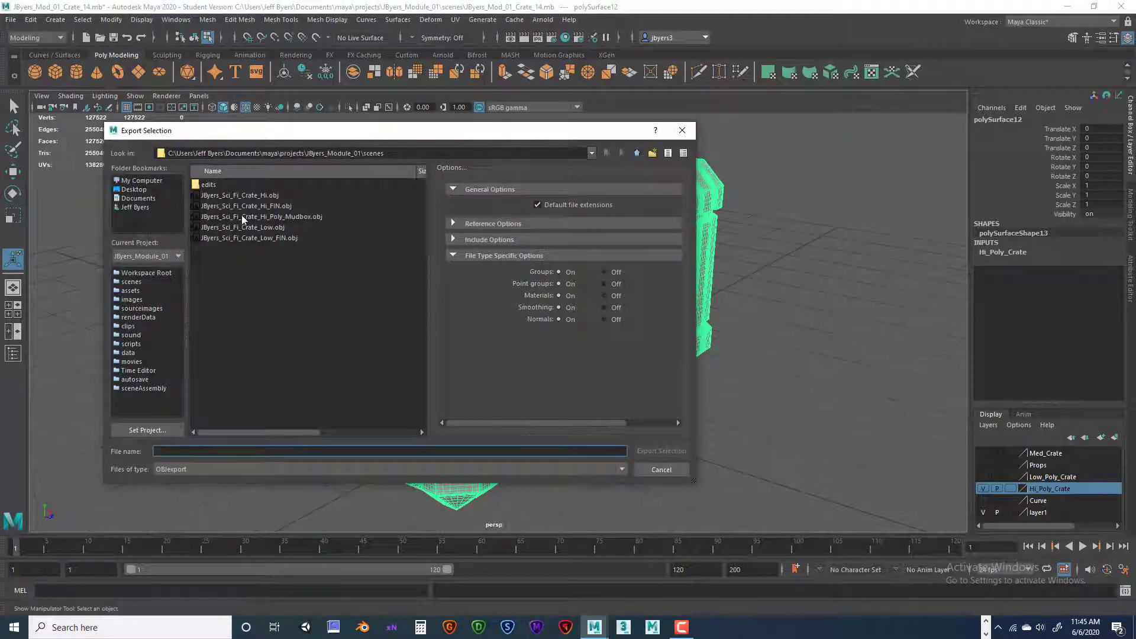
left_click(242, 218)
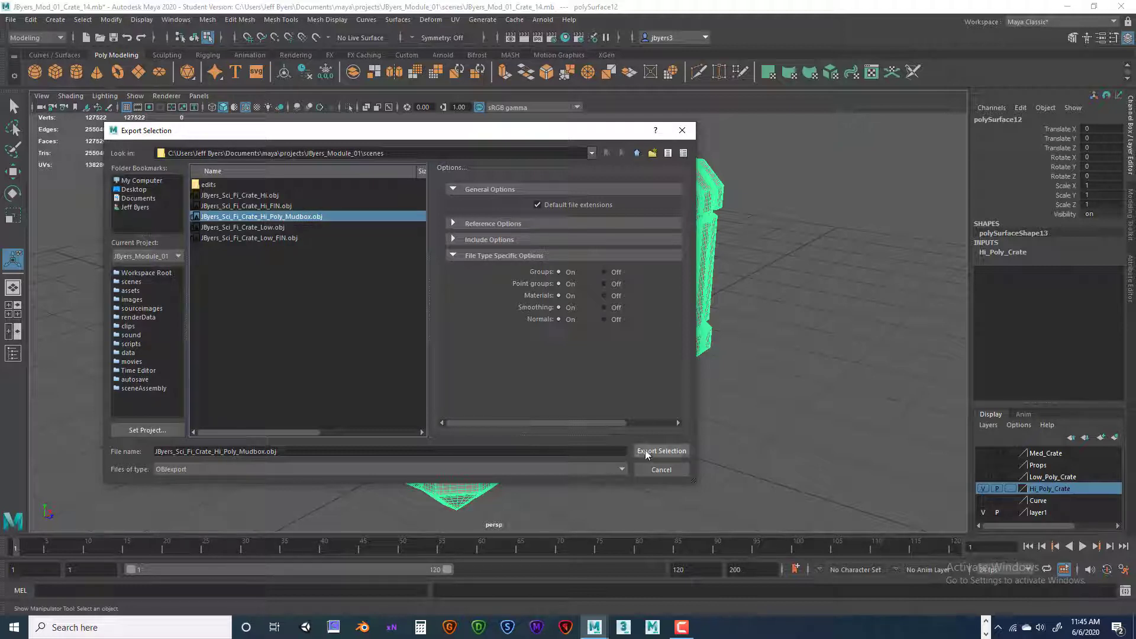
left_click(672, 473)
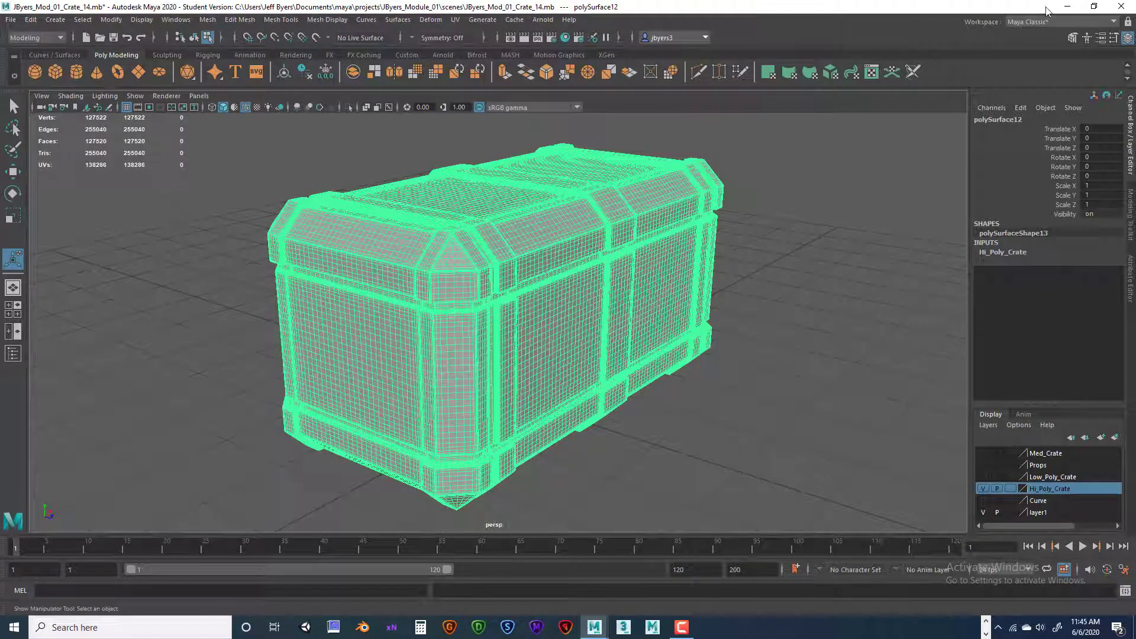
Switch to Mudbox, start a new sculpture from the Cube starting point and inspect the cube from several sides.
left_click(1067, 6)
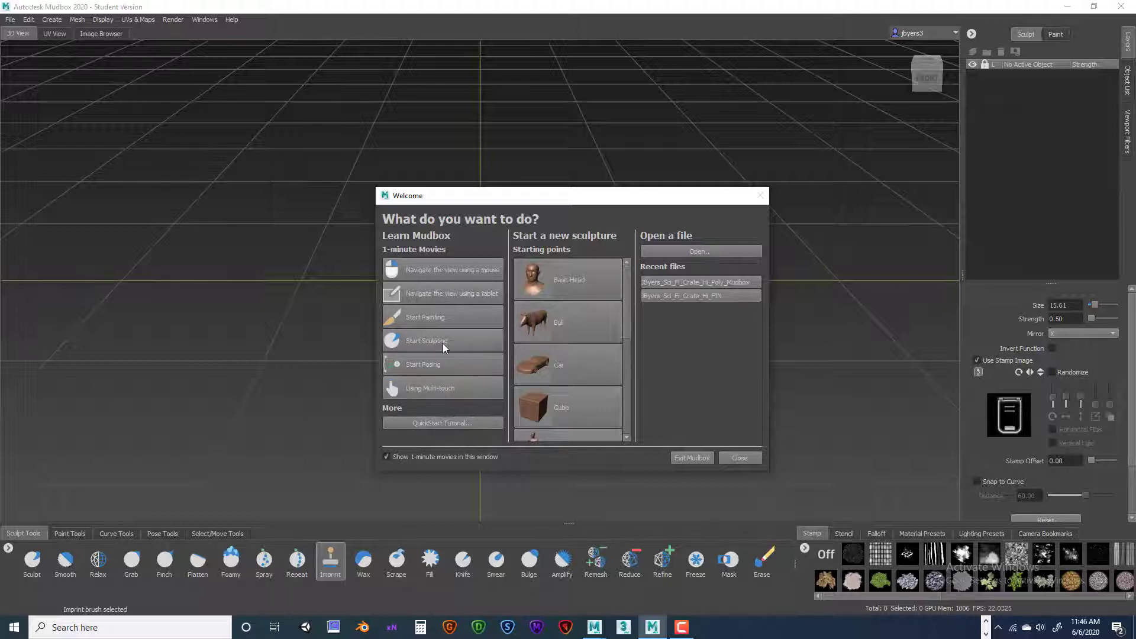
left_click(539, 408)
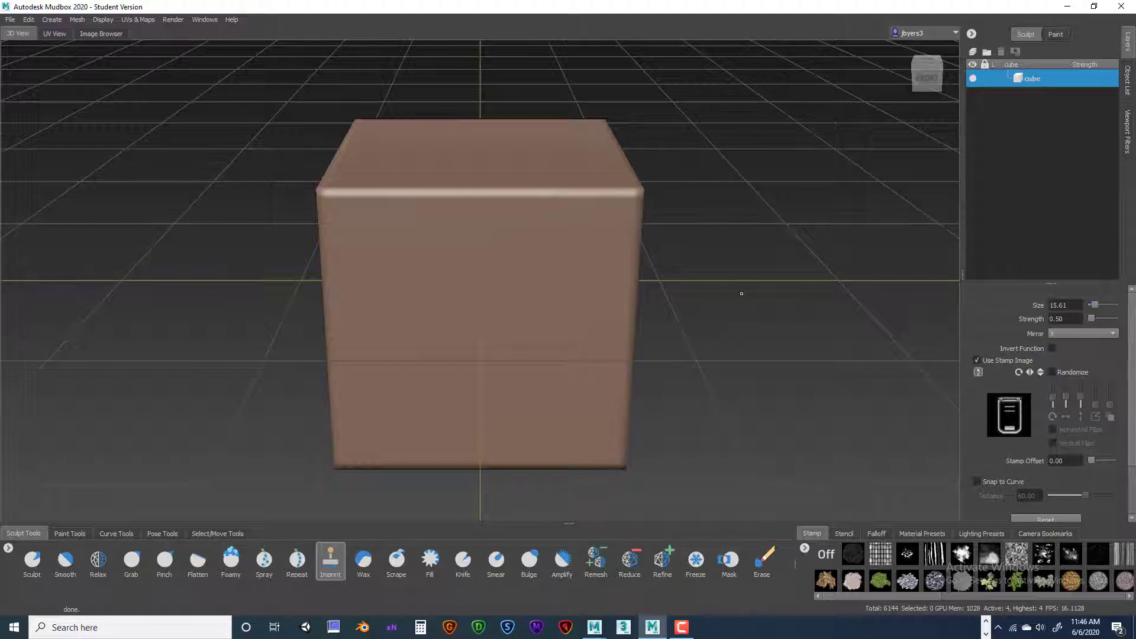
left_click_drag(730, 321, 571, 311, "alt")
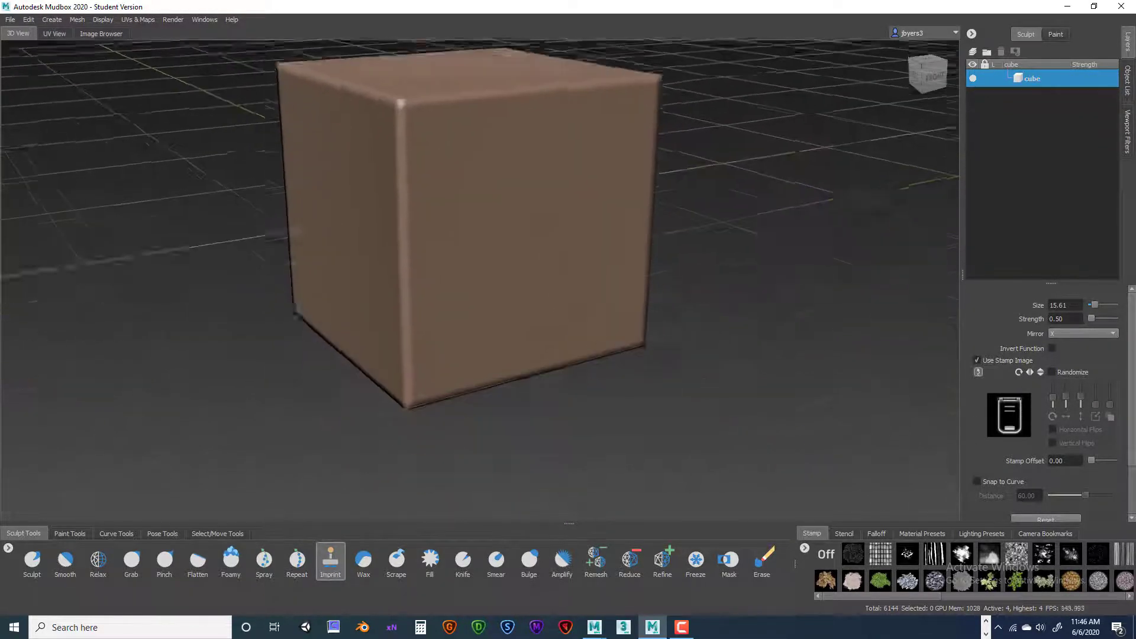
left_click_drag(740, 249, 728, 279, "alt")
middle_click_drag(728, 279, 727, 447, "alt")
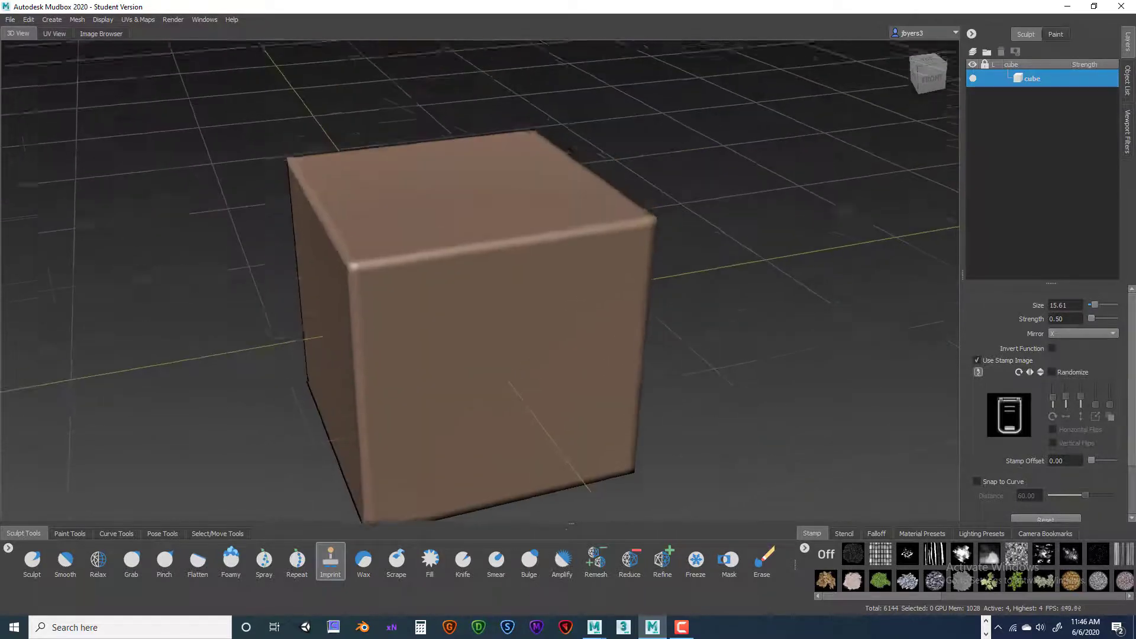
left_click_drag(727, 447, 763, 355, "alt")
middle_click_drag(804, 291, 867, 241, "alt")
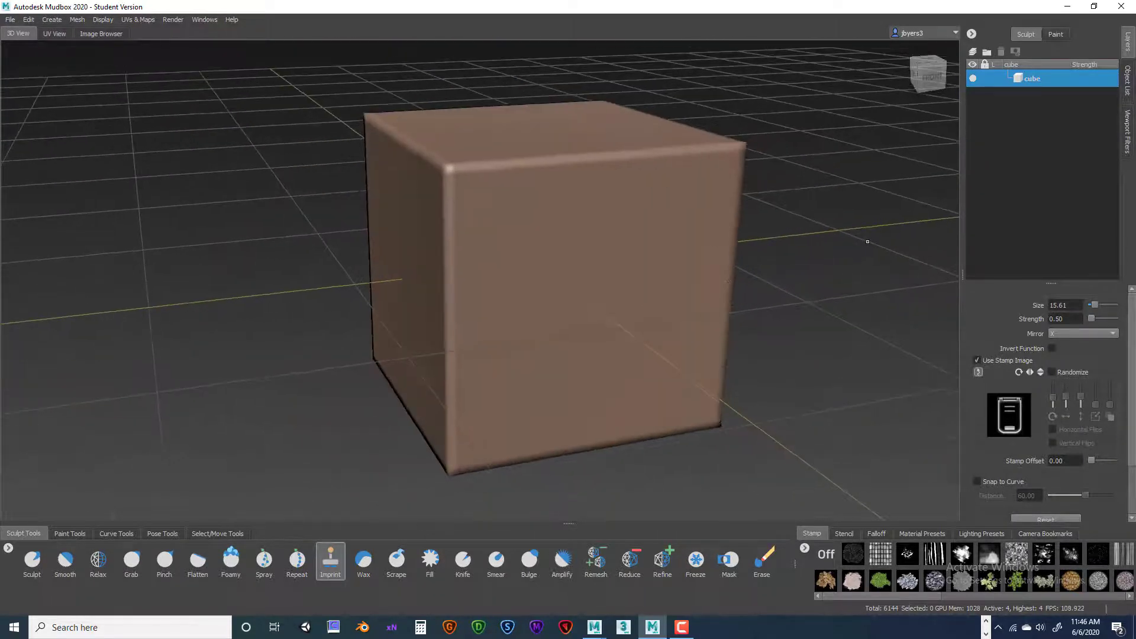
left_click(931, 76)
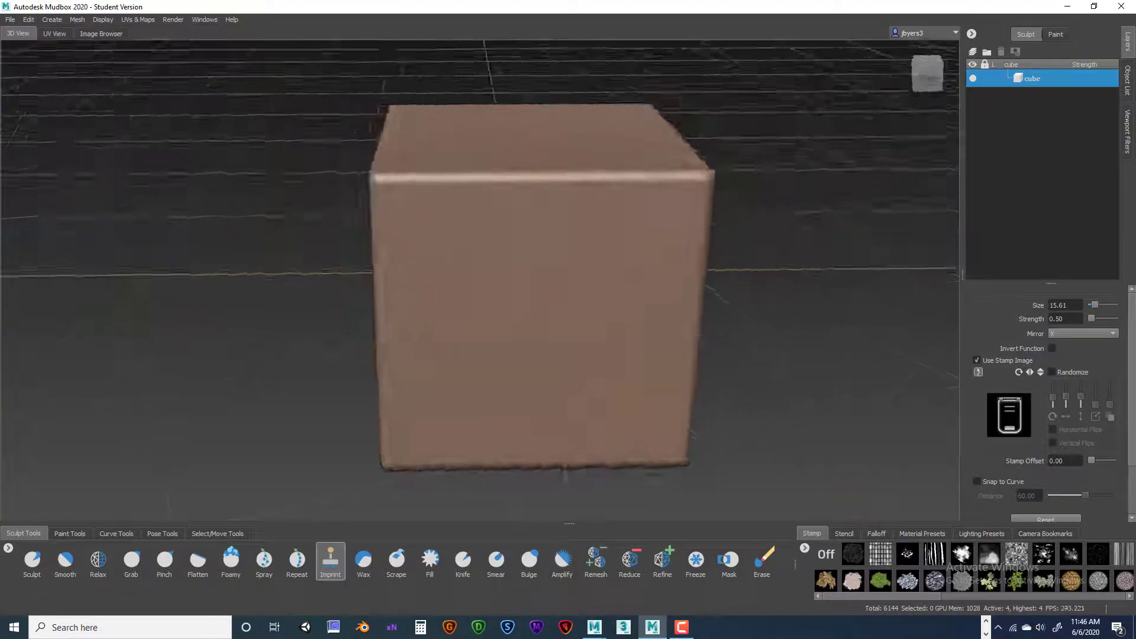
Examine the cube from the front and from several corner angles in the 3D view.
left_click_drag(728, 266, 905, 201, "alt")
middle_click_drag(935, 189, 830, 192, "alt")
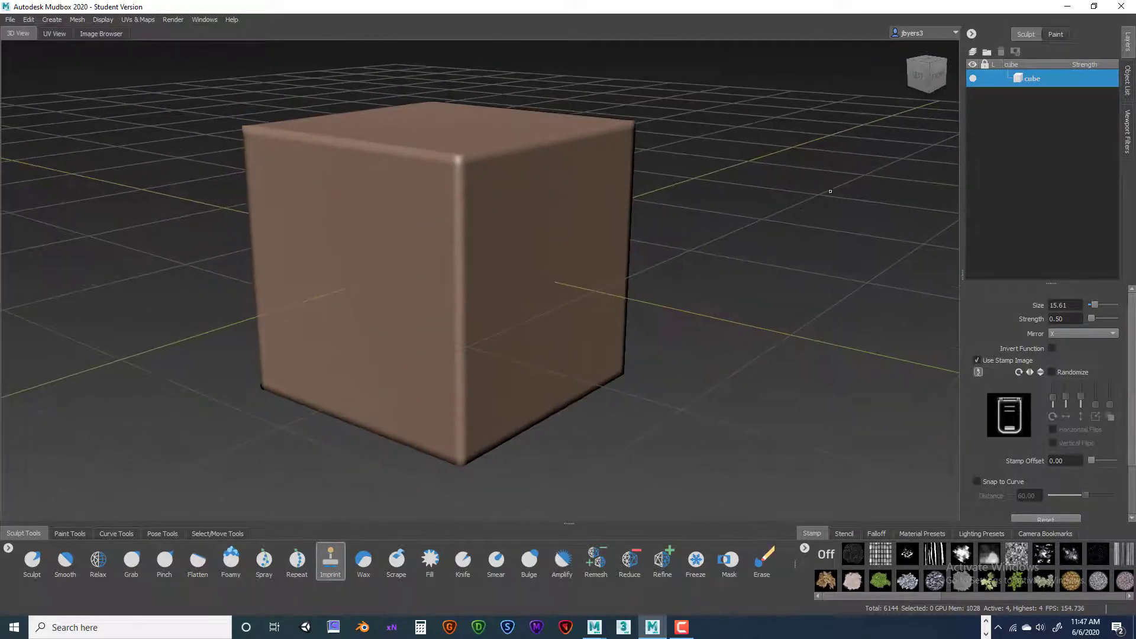
left_click_drag(830, 191, 840, 219, "alt")
left_click_drag(911, 112, 834, 121, "alt")
left_click(930, 82)
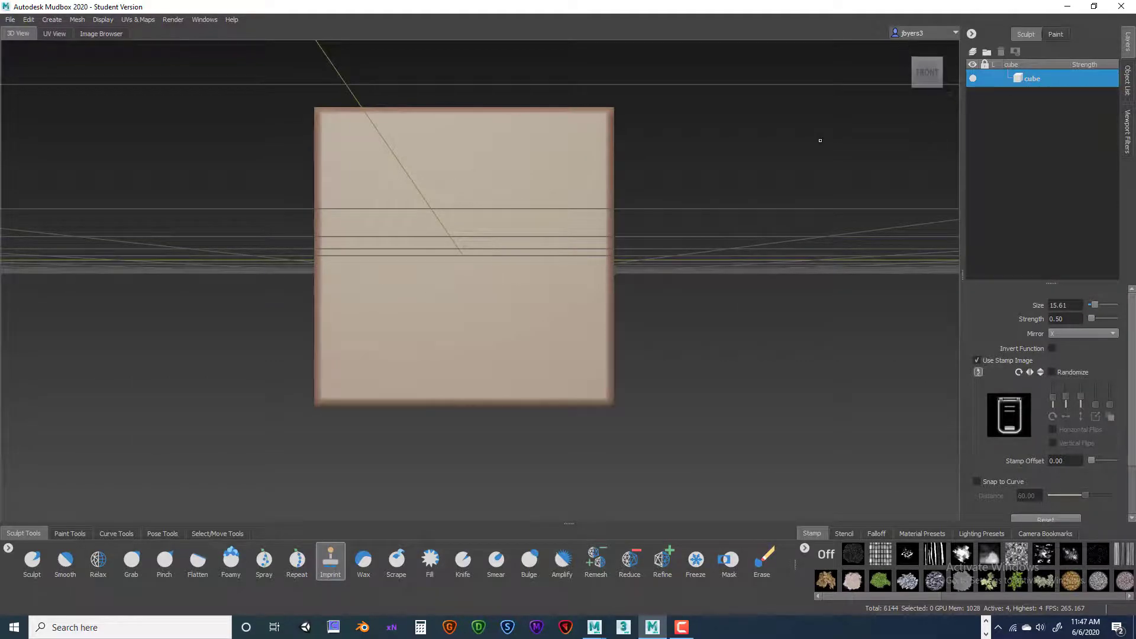
left_click_drag(674, 192, 727, 247, "alt")
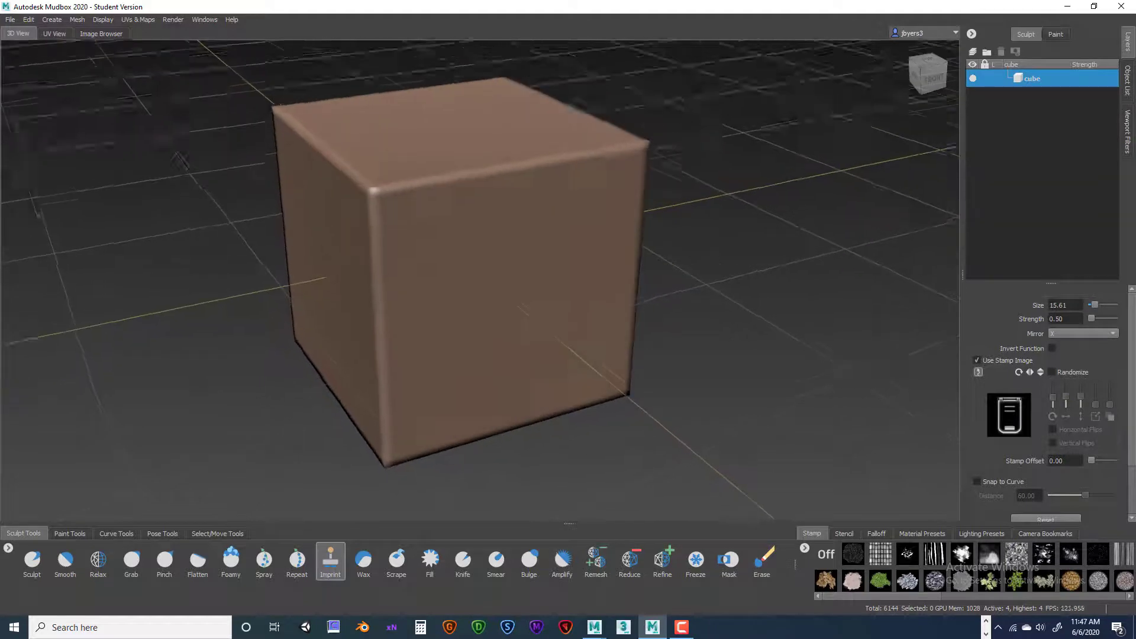
middle_click_drag(726, 248, 809, 282, "alt")
left_click_drag(809, 283, 821, 277, "alt")
middle_click_drag(821, 277, 693, 243, "alt")
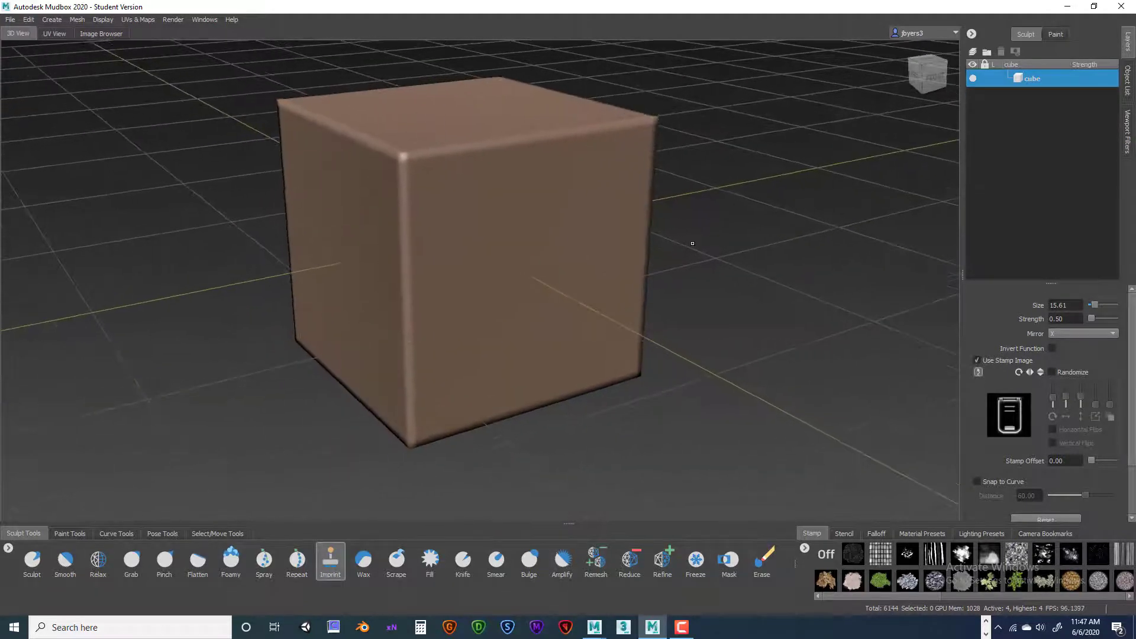
left_click_drag(694, 243, 810, 319, "alt")
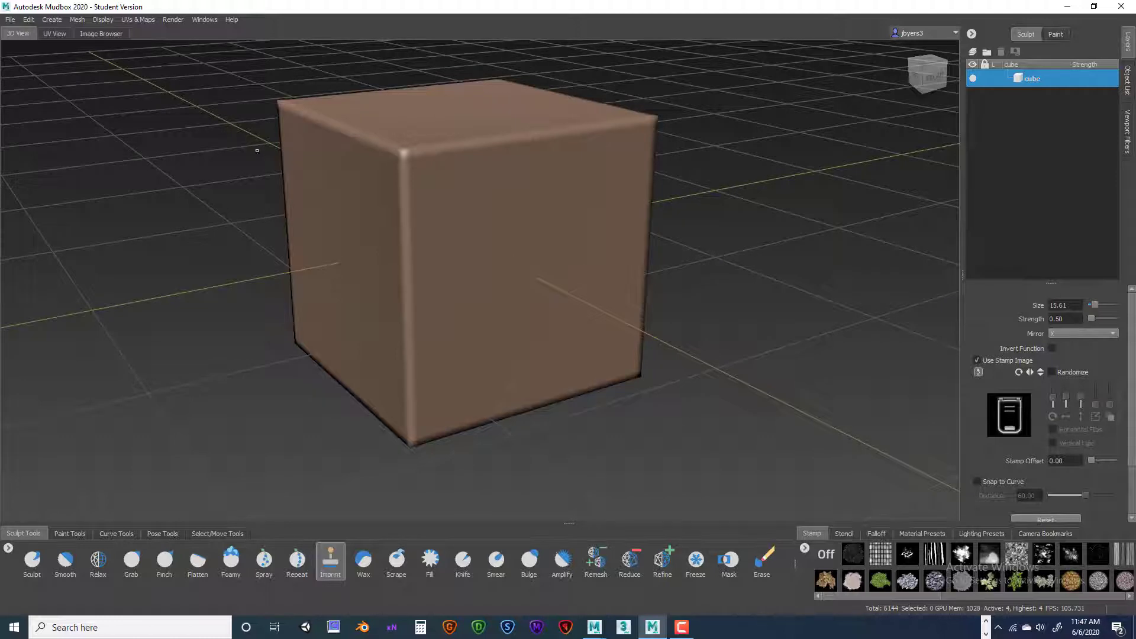
Look over the file import and export commands, the cube's UV layout and the Image Browser, and return to the 3D view.
left_click(11, 20)
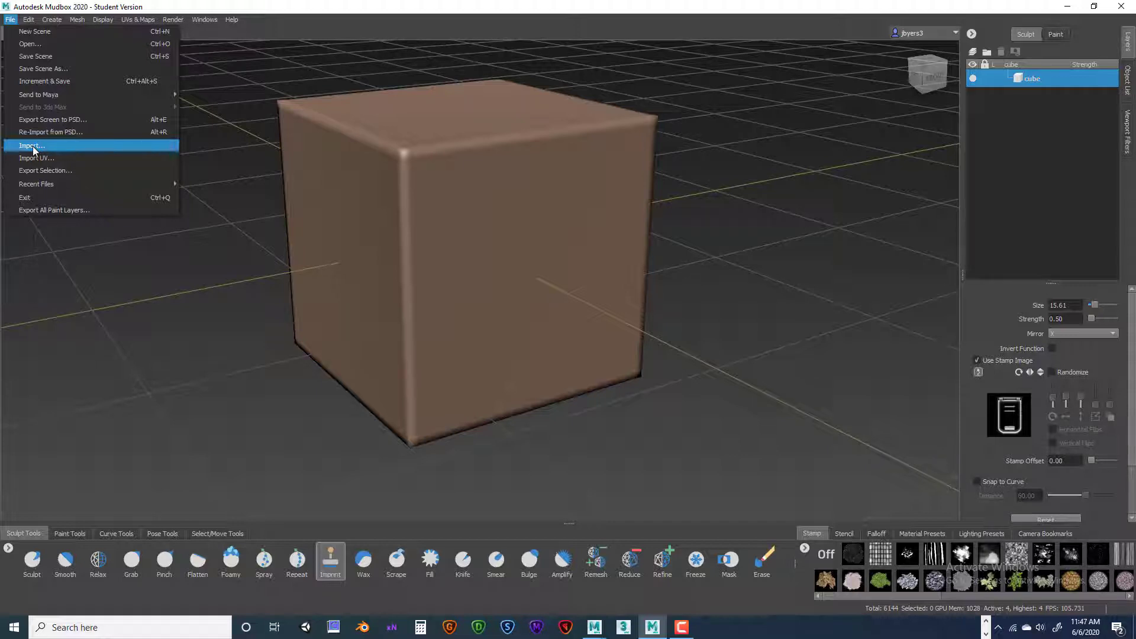
left_click(183, 310)
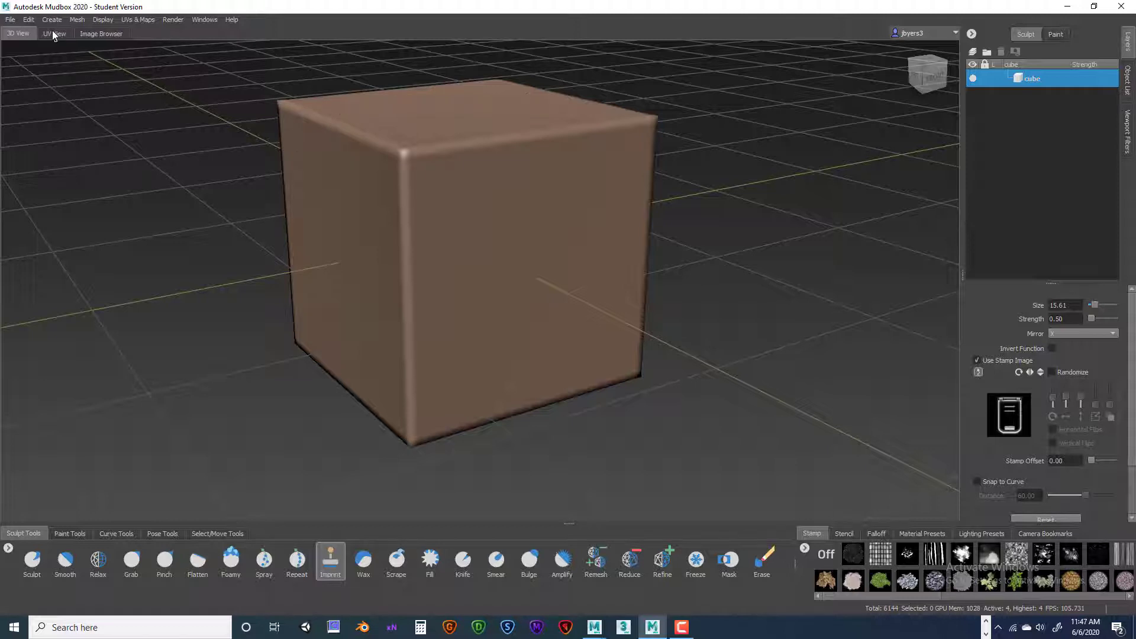
left_click(53, 33)
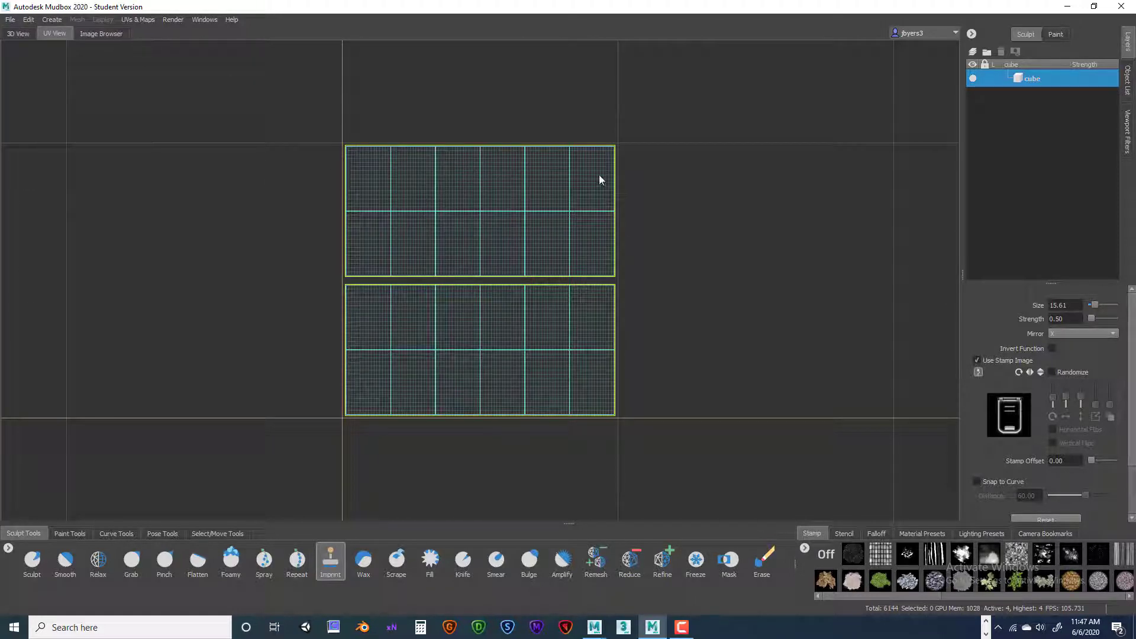
left_click(111, 34)
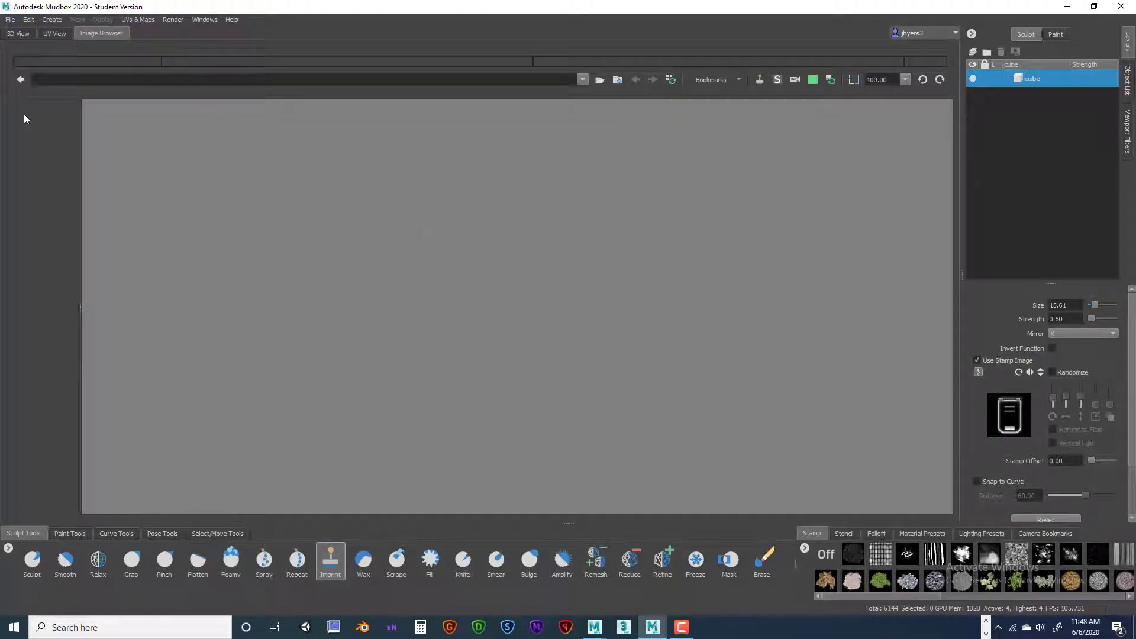
left_click(18, 33)
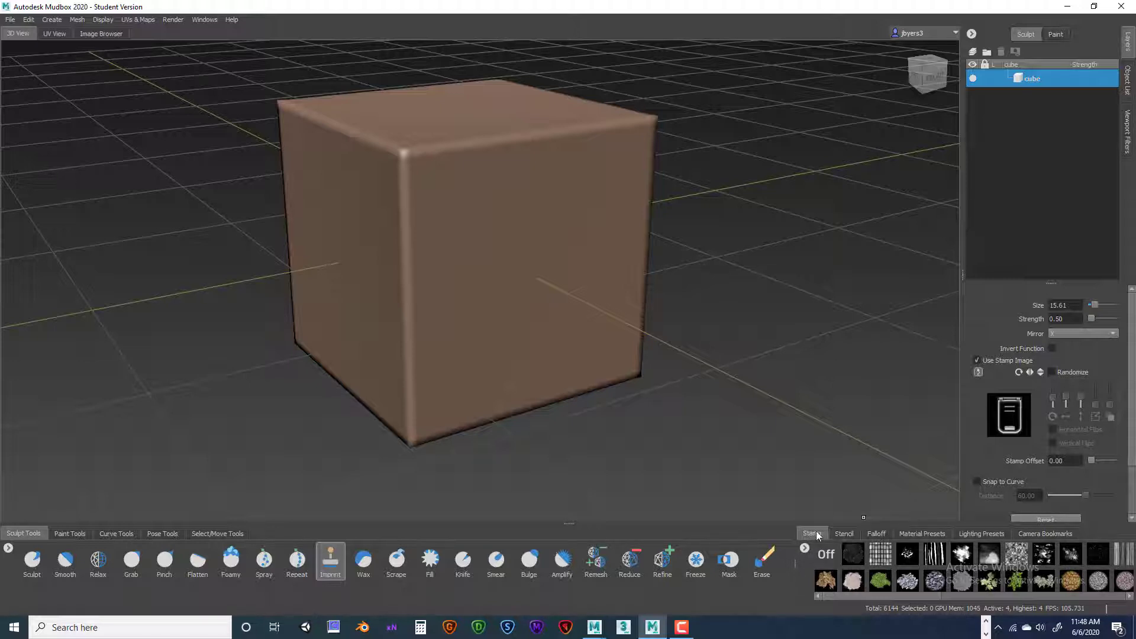
Browse the stencil, falloff, material preset, lighting preset and camera bookmark collections, and return to the stamps.
left_click(842, 533)
left_click(876, 533)
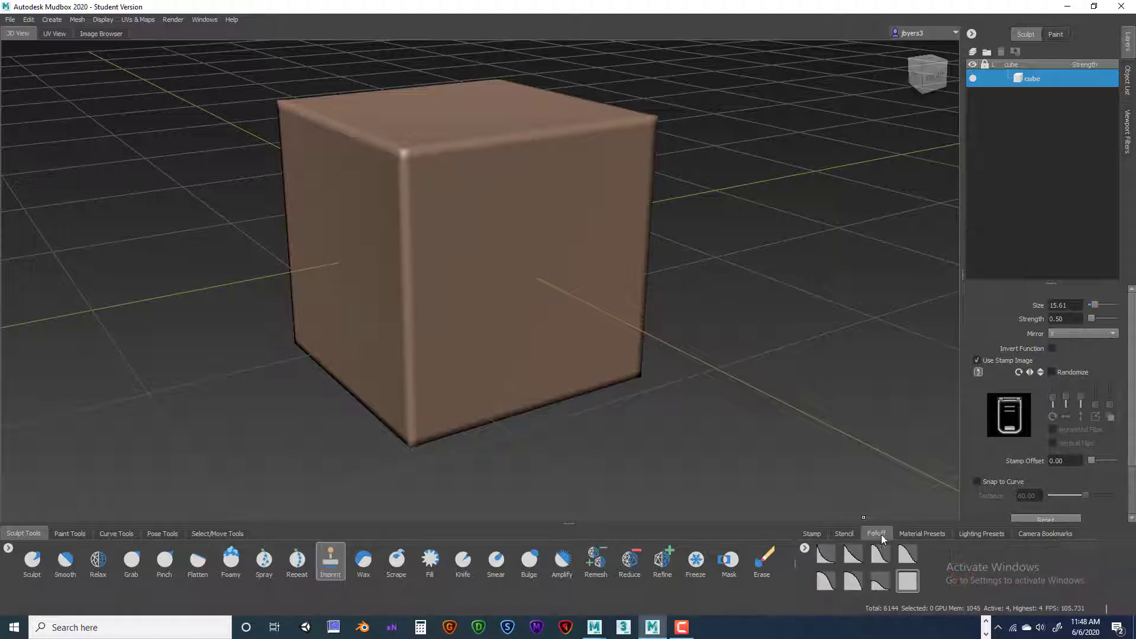
left_click(914, 533)
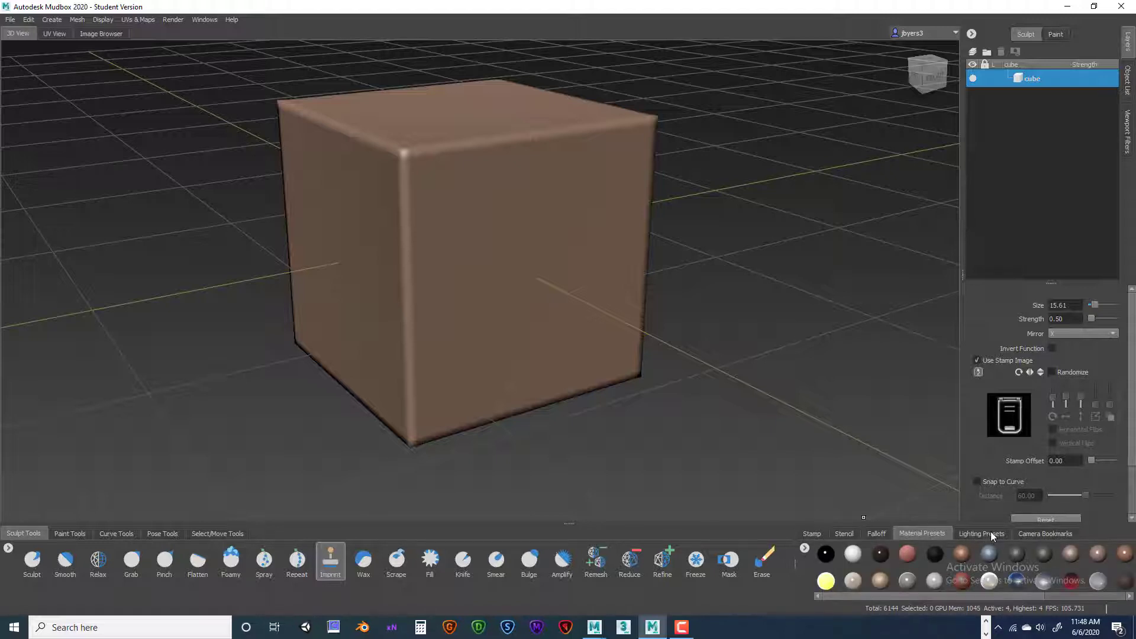
left_click(990, 532)
left_click(1038, 534)
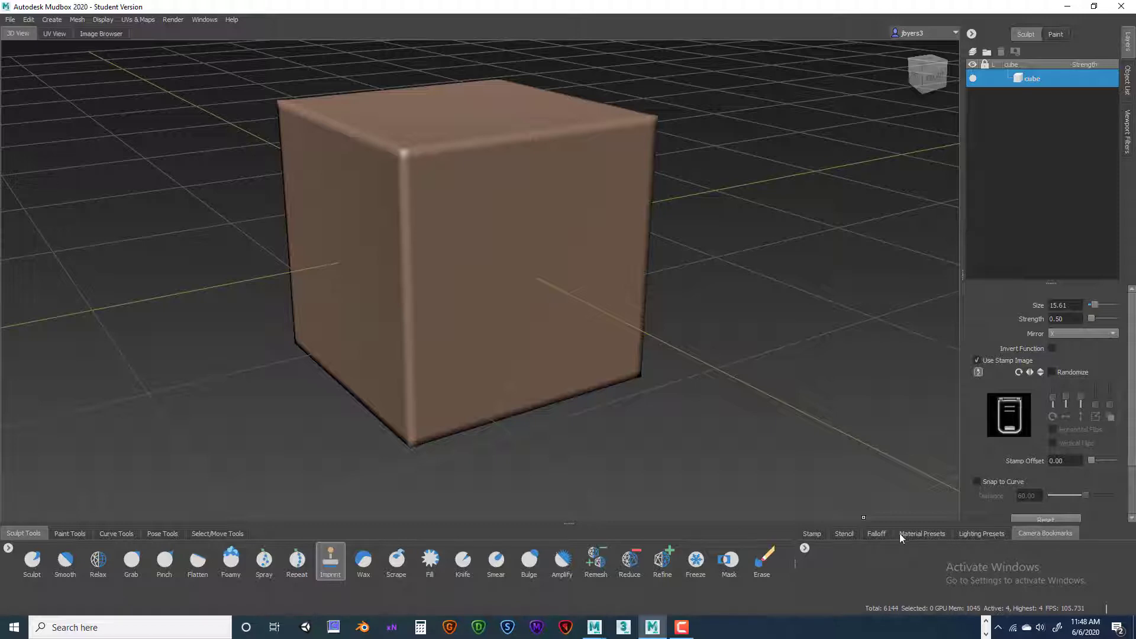
left_click(811, 533)
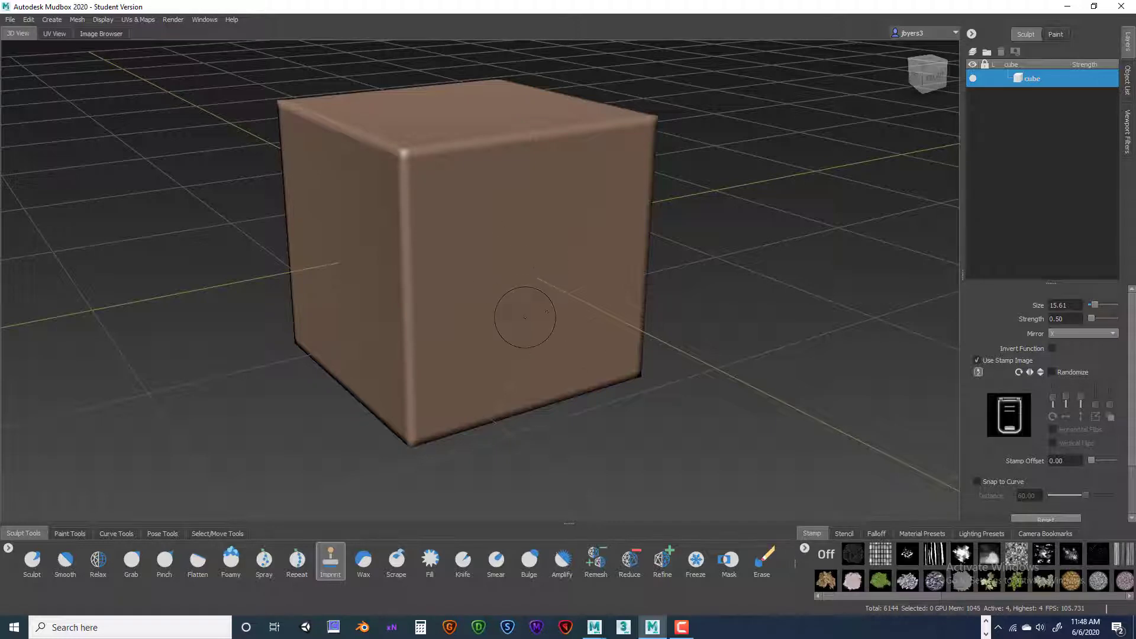
left_click_drag(732, 356, 717, 361, "alt")
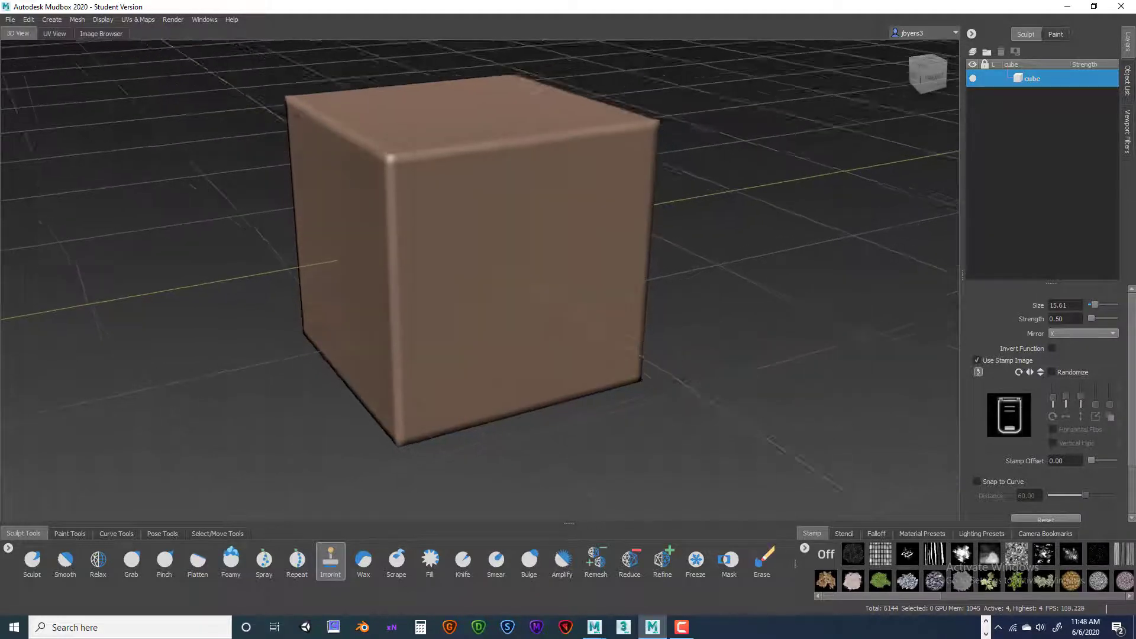
mouse_move(717, 361)
middle_mouse_down("alt")
mouse_move(778, 388)
mouse_move(722, 367)
middle_mouse_up("alt")
mouse_move(722, 367)
left_mouse_down("alt")
mouse_move(706, 363)
mouse_move(704, 341)
mouse_move(790, 324)
mouse_move(697, 344)
mouse_move(694, 327)
left_mouse_up("alt")
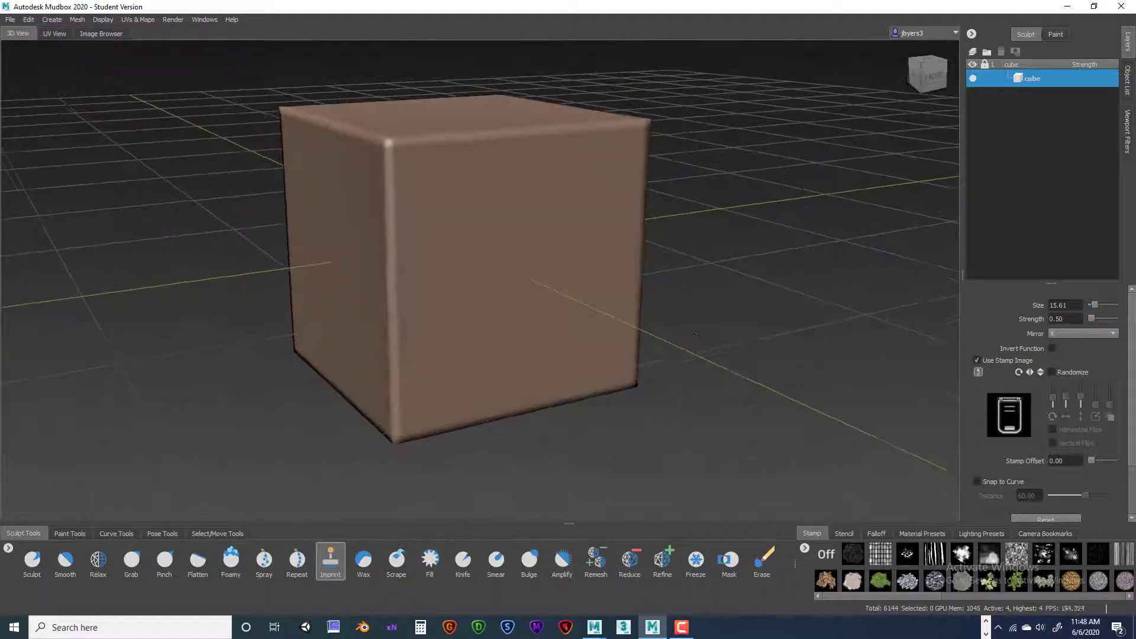
middle_click_drag(665, 327, 690, 330, "alt")
left_click_drag(690, 330, 688, 339, "alt")
middle_click_drag(726, 335, 690, 332, "alt")
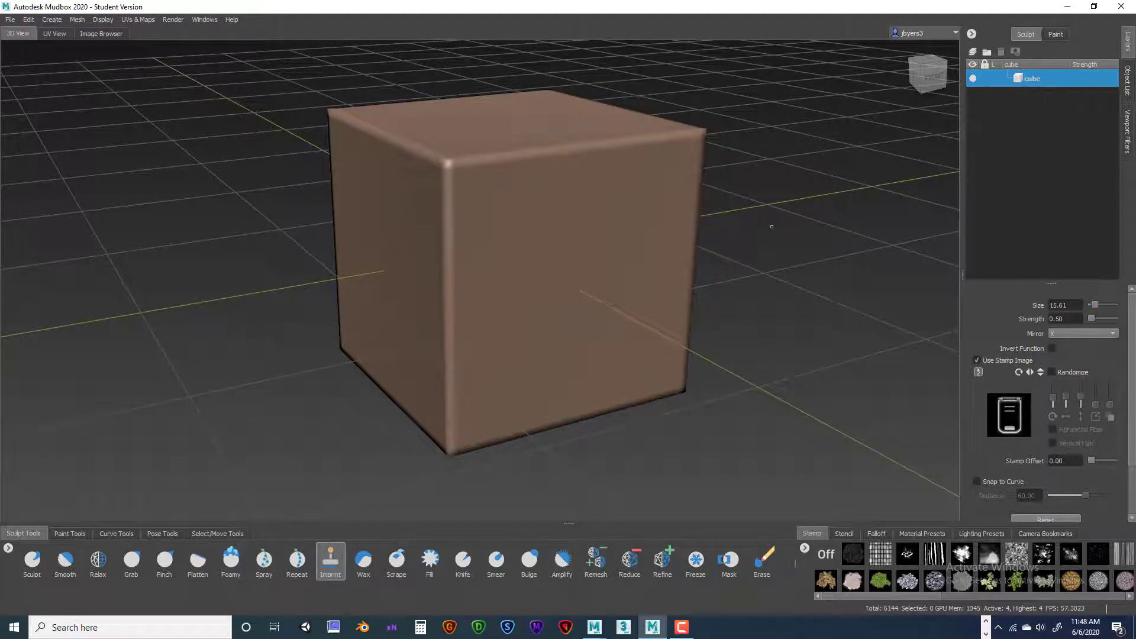
left_click_drag(758, 253, 707, 247, "alt")
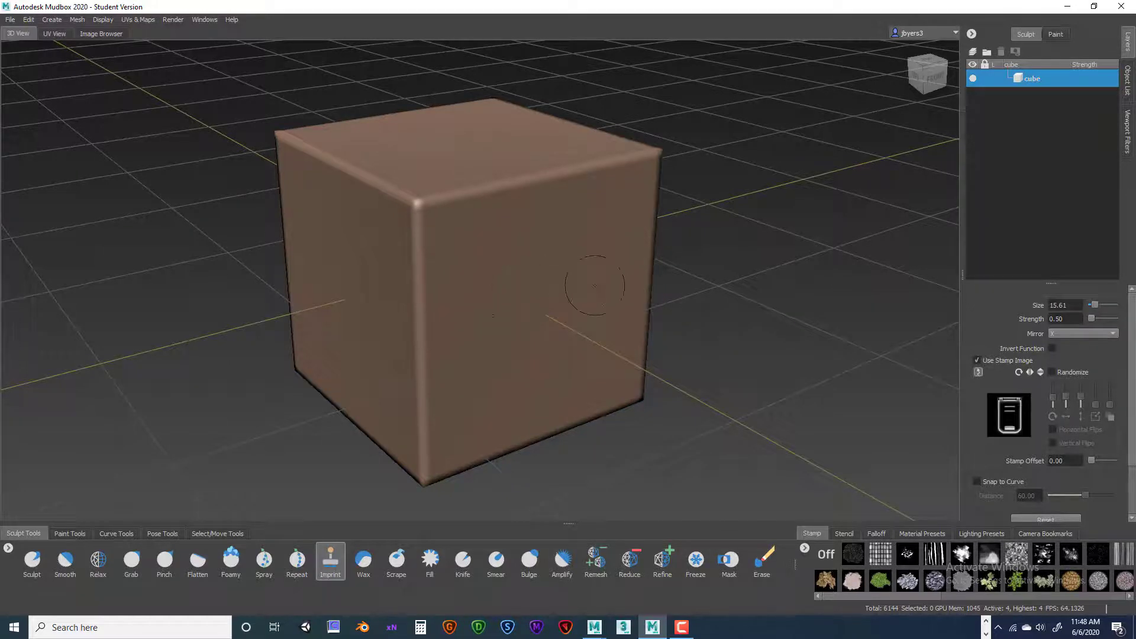
mouse_move(602, 286)
left_mouse_down("alt")
mouse_move(485, 253)
mouse_move(557, 254)
mouse_move(512, 256)
mouse_move(622, 277)
mouse_move(620, 285)
left_mouse_up("alt")
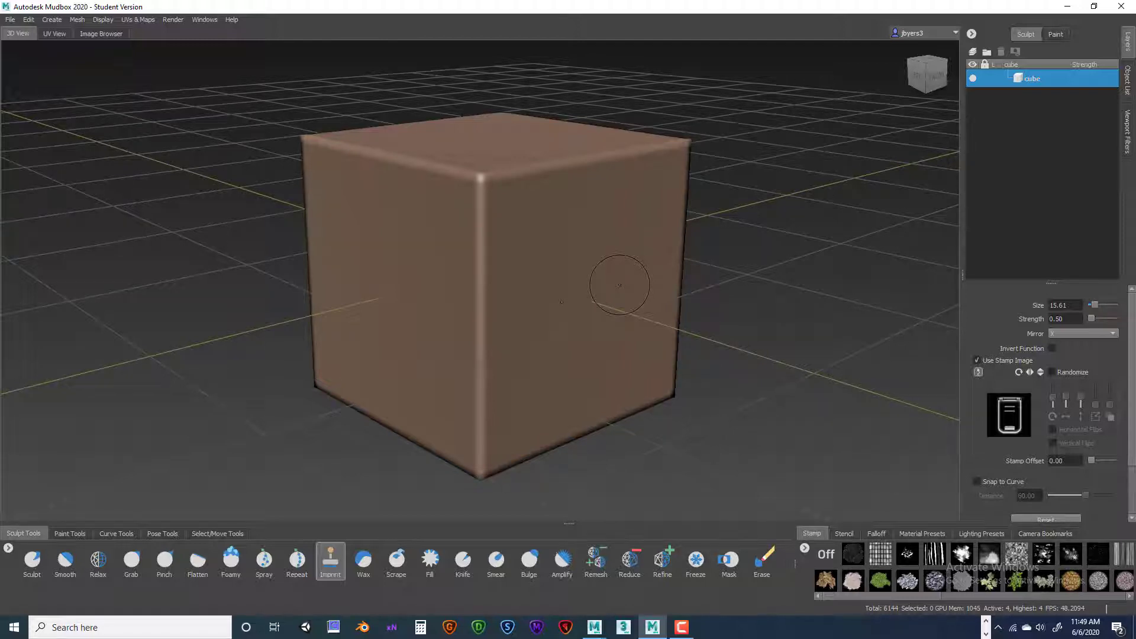
mouse_move(619, 285)
left_mouse_down("alt")
mouse_move(562, 286)
mouse_move(588, 271)
mouse_move(562, 275)
mouse_move(653, 278)
left_mouse_up("alt")
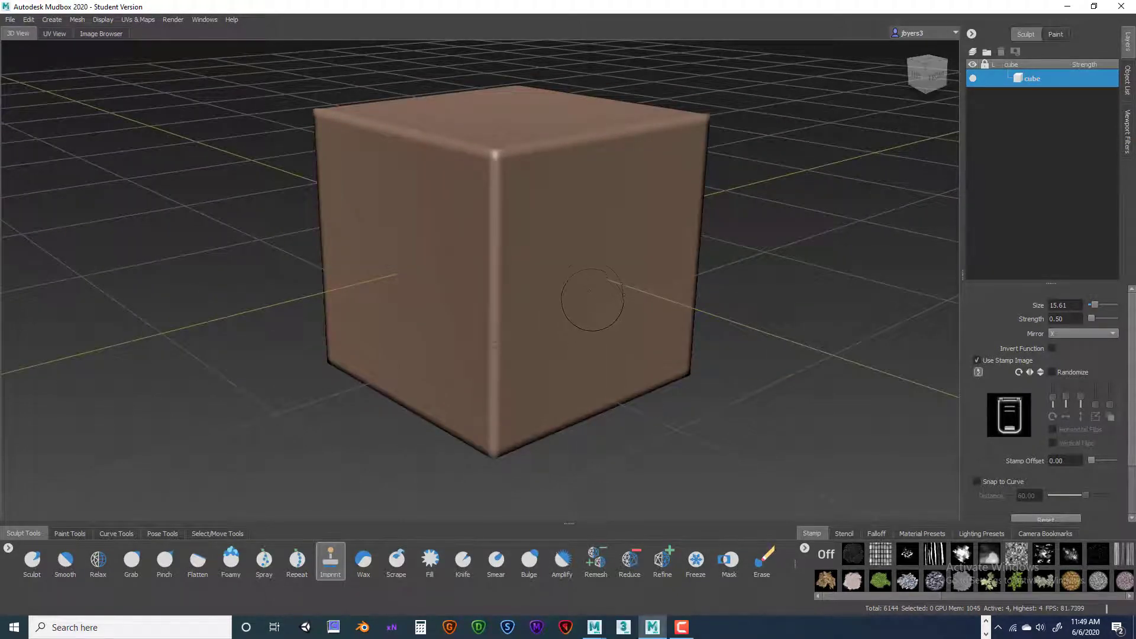
left_click_drag(589, 299, 608, 321, "alt")
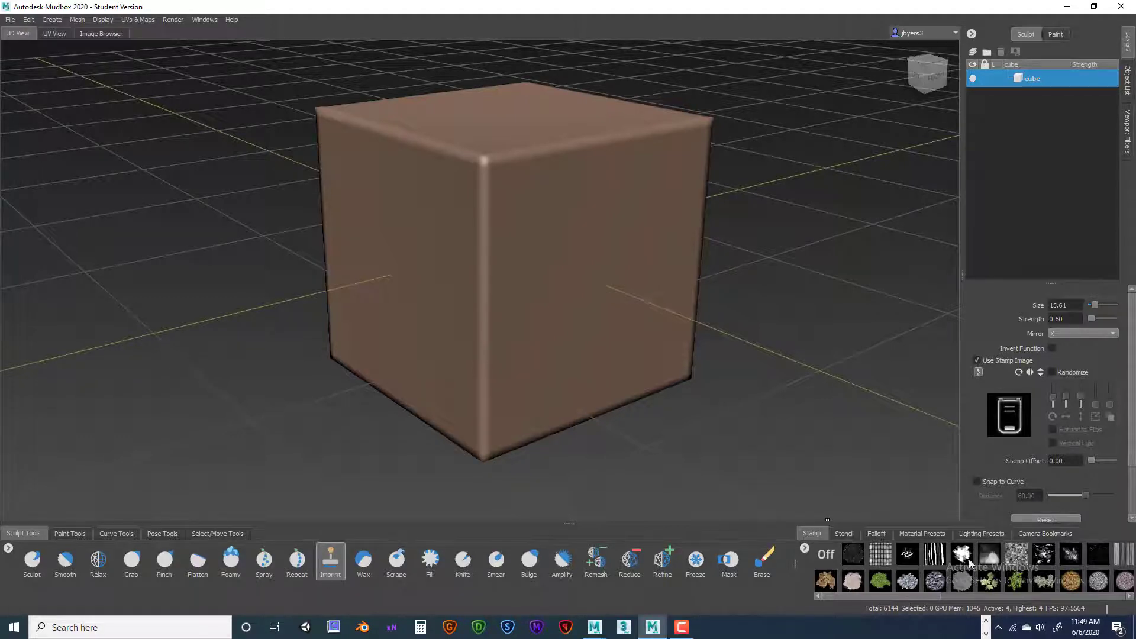
Choose the coarse black-and-white noise stamp for the Imprint tool and turn its mirroring off.
left_click(1012, 560)
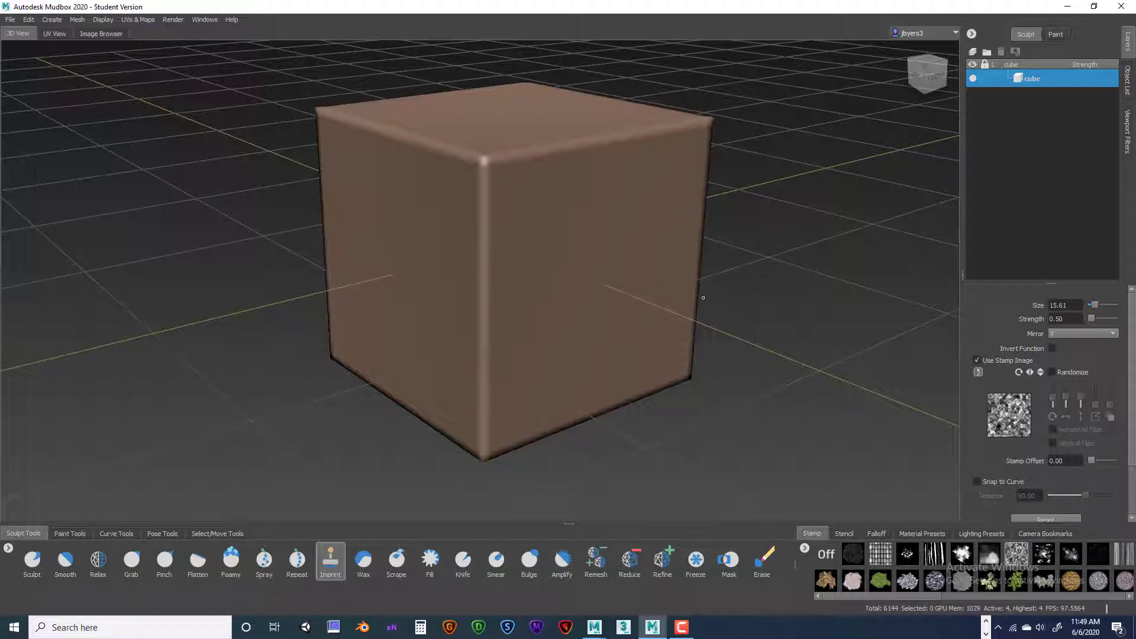
left_click_drag(702, 298, 596, 262, "alt")
middle_click_drag(596, 261, 610, 312, "alt")
left_click_drag(640, 332, 627, 327, "alt")
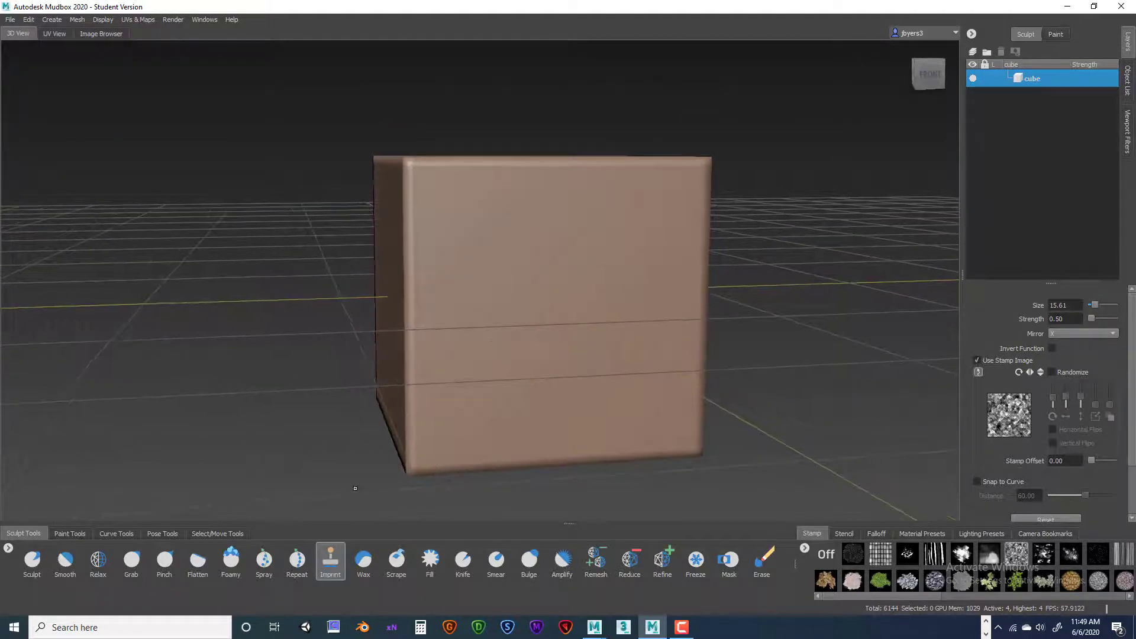
left_click_drag(556, 282, 538, 276, "alt")
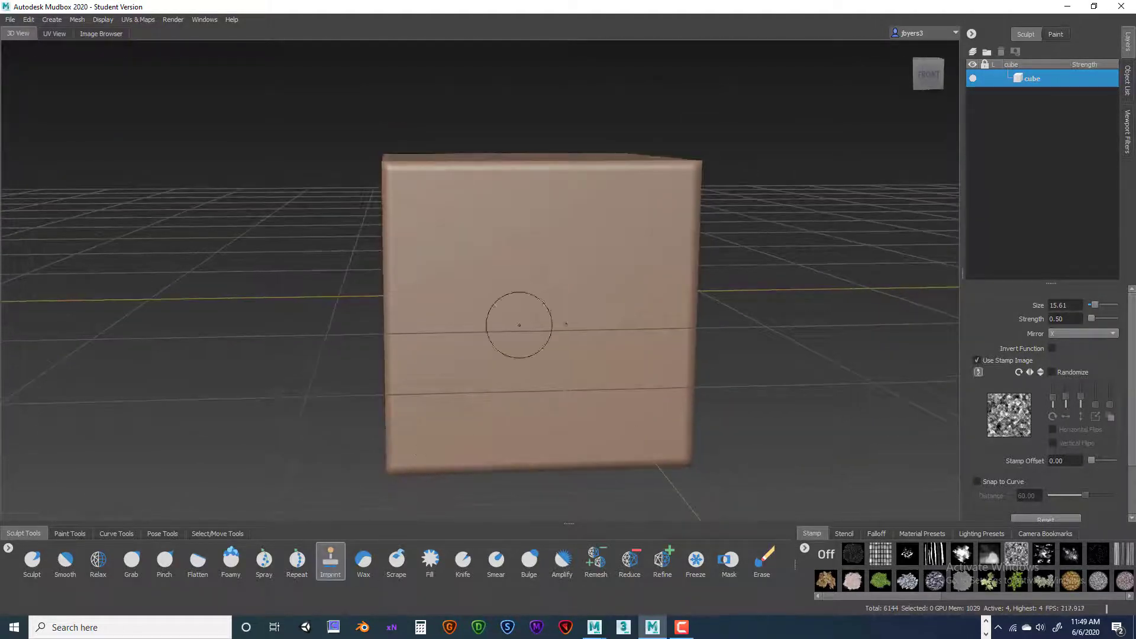
left_click_drag(566, 324, 535, 302, "alt")
left_click_drag(903, 365, 958, 353, "alt")
left_click(1107, 335)
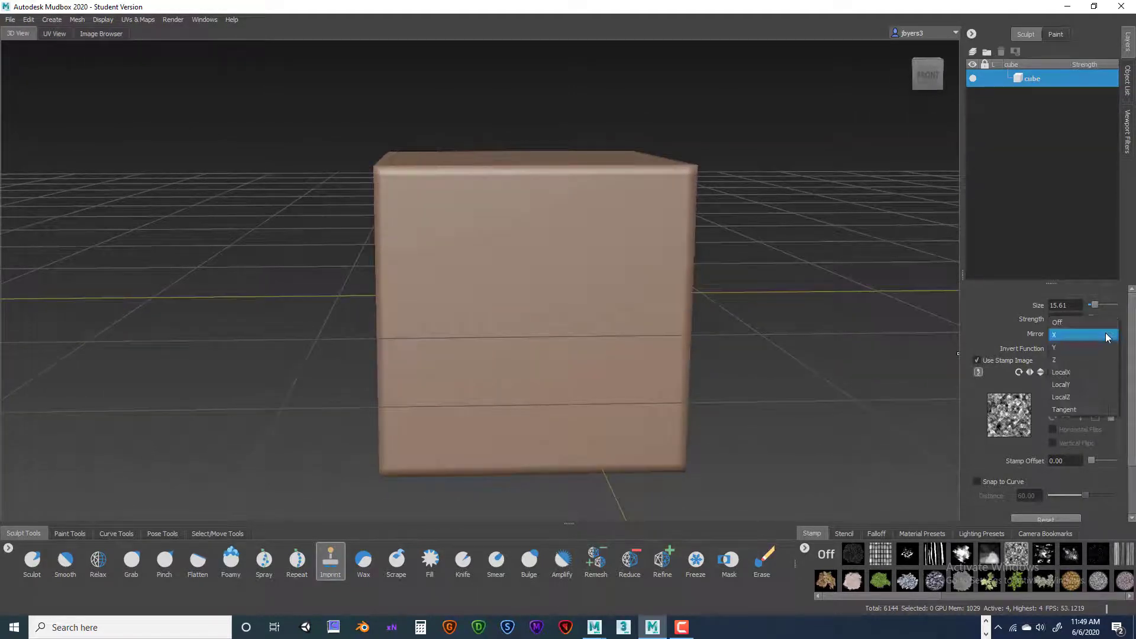
left_click(1084, 322)
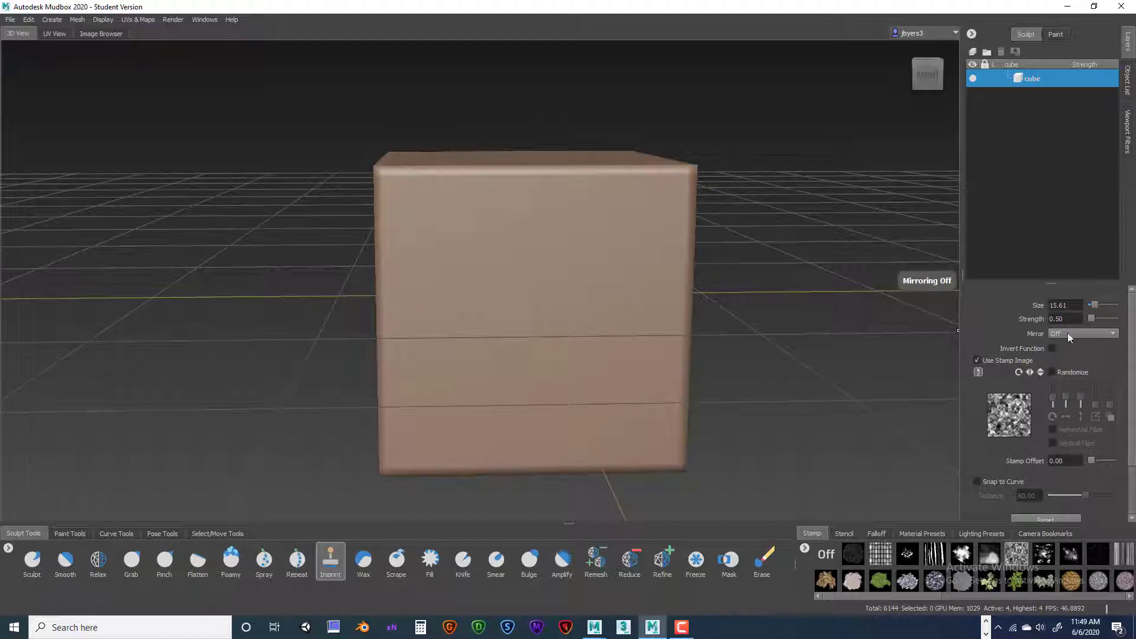
Reset the Imprint tool's settings to their defaults, keeping the stamp image in use.
scroll(1081, 359, "down", 2)
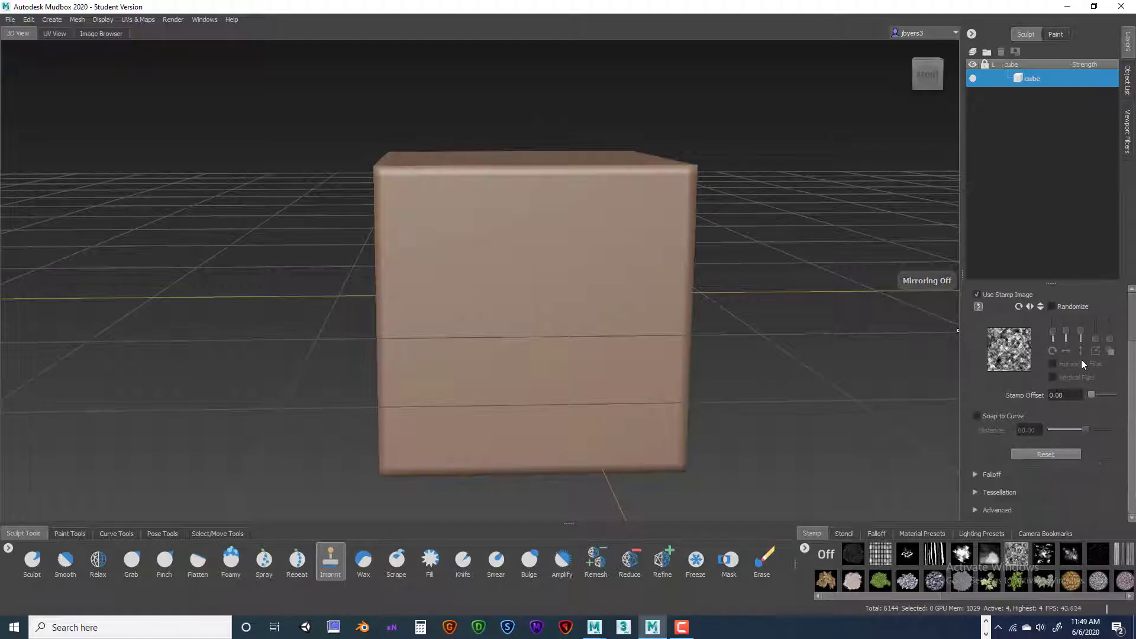
left_click(1053, 454)
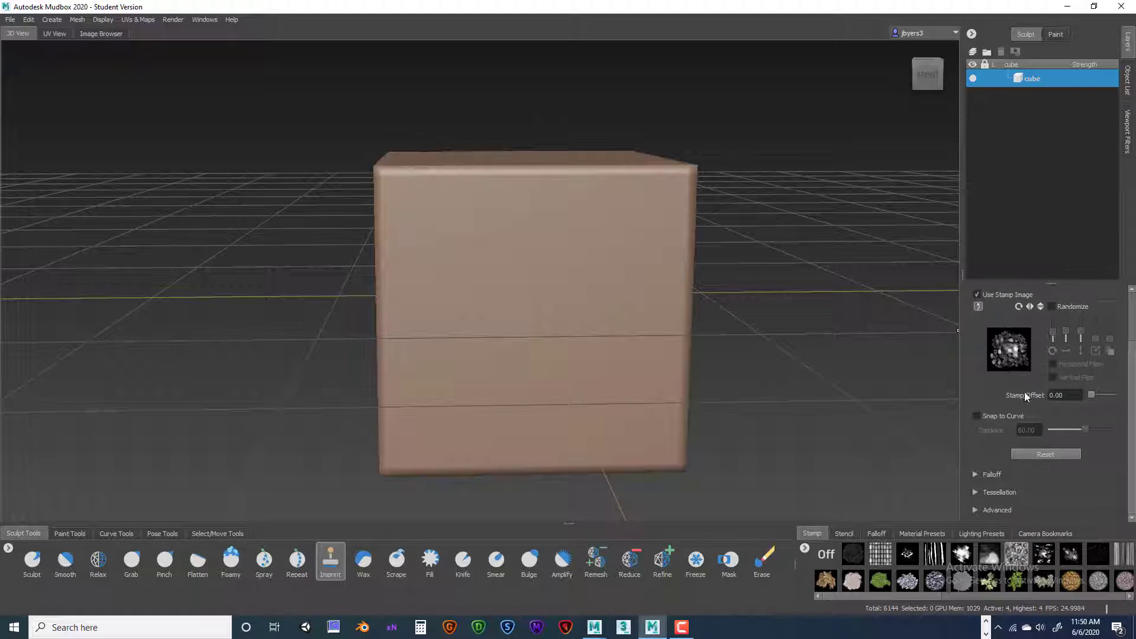
left_click(976, 294)
Try a large imprint of the noise stamp on the cube's front face at the default strength and undo it.
mouse_move(535, 299)
left_mouse_down()
mouse_move(555, 329)
mouse_move(539, 417)
left_mouse_up()
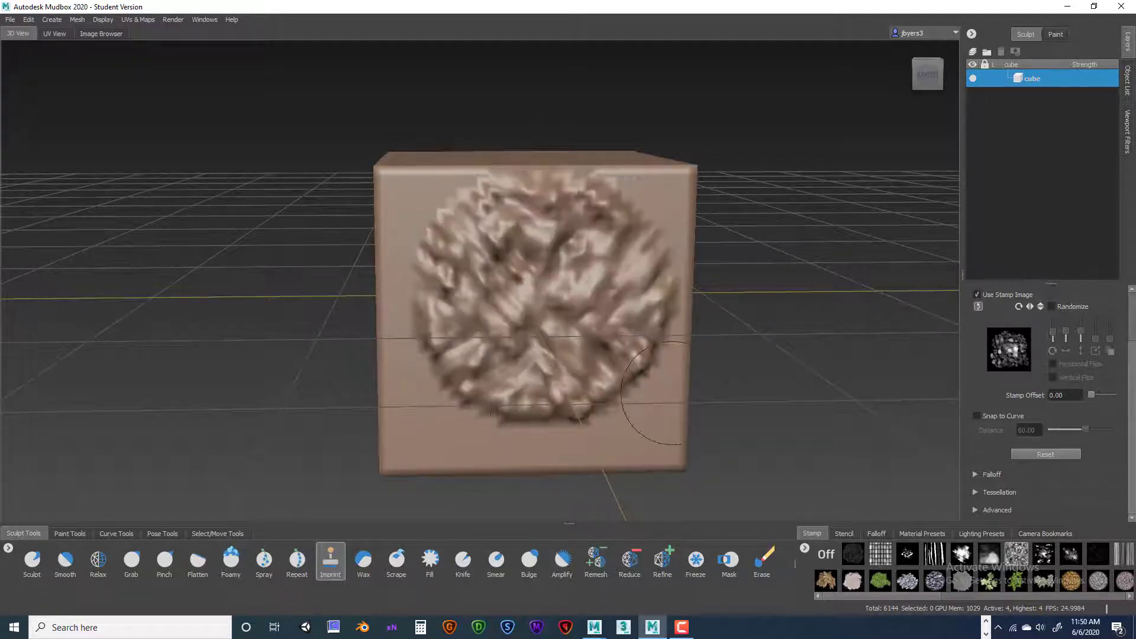
mouse_move(816, 334)
left_mouse_down("alt")
mouse_move(669, 320)
mouse_move(871, 335)
mouse_move(827, 340)
mouse_move(741, 303)
mouse_move(746, 285)
left_mouse_up("alt")
key("ctrl+z")
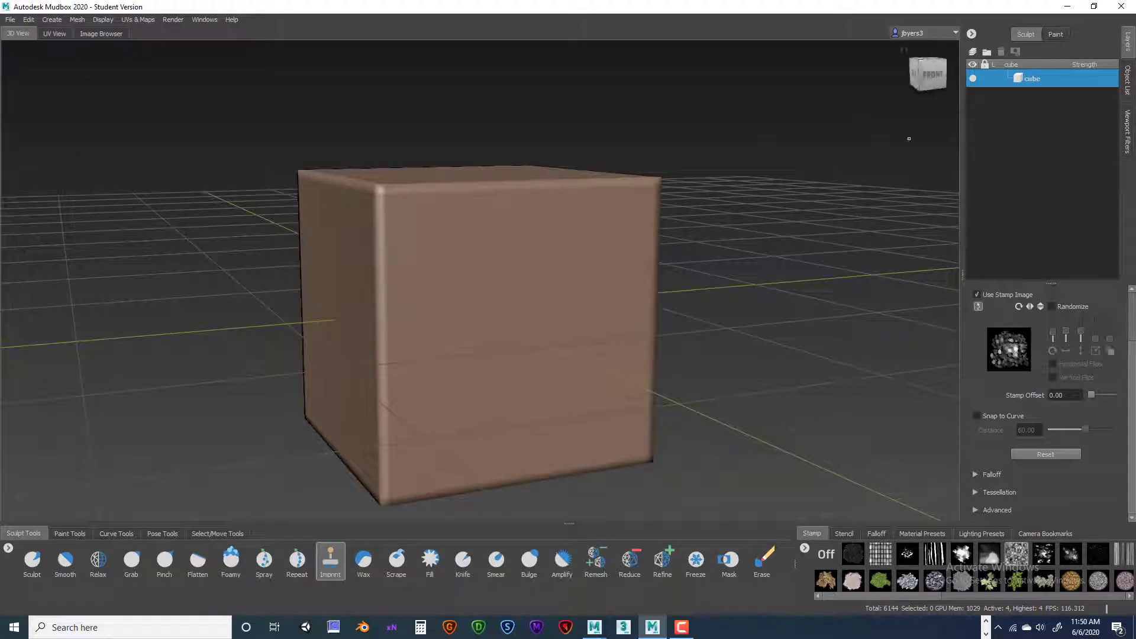
Set the Imprint strength to 2 and imprint the noise stamp across most of the cube's front face.
left_click(932, 81)
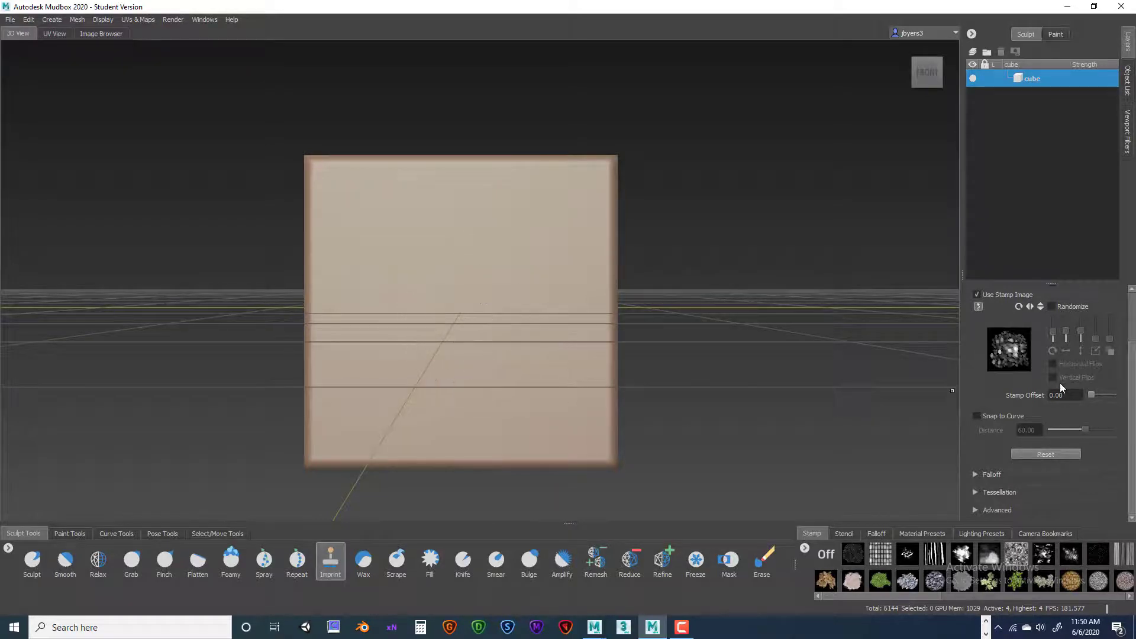
scroll(1081, 382, "up", 3)
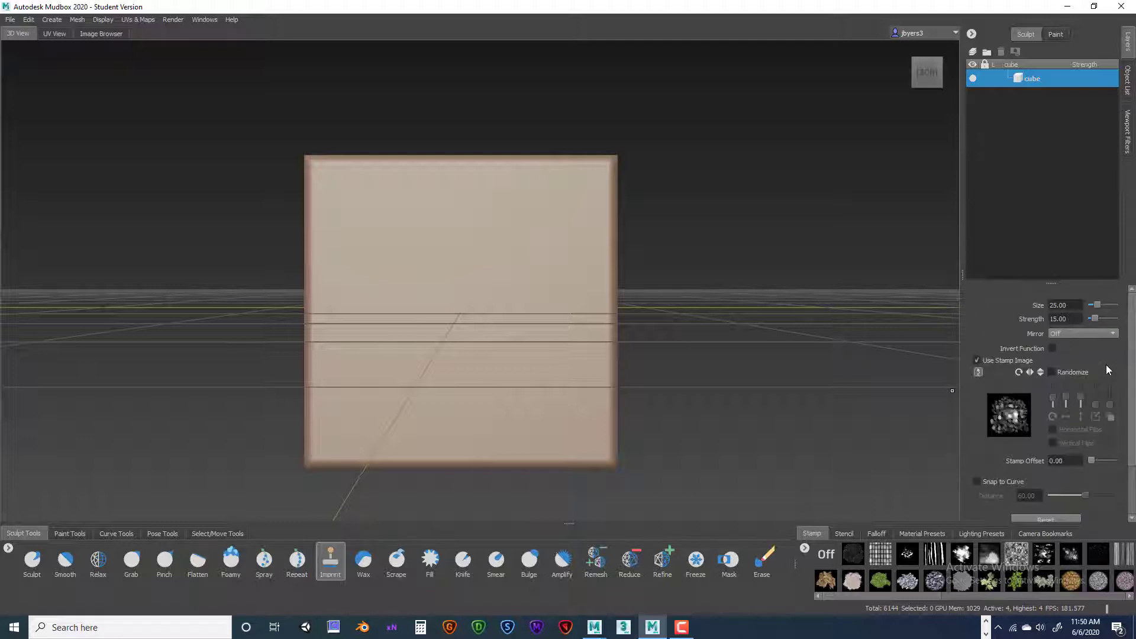
left_click_drag(1131, 348, 1130, 325)
left_click_drag(1077, 319, 1040, 322)
type("2")
key("Return")
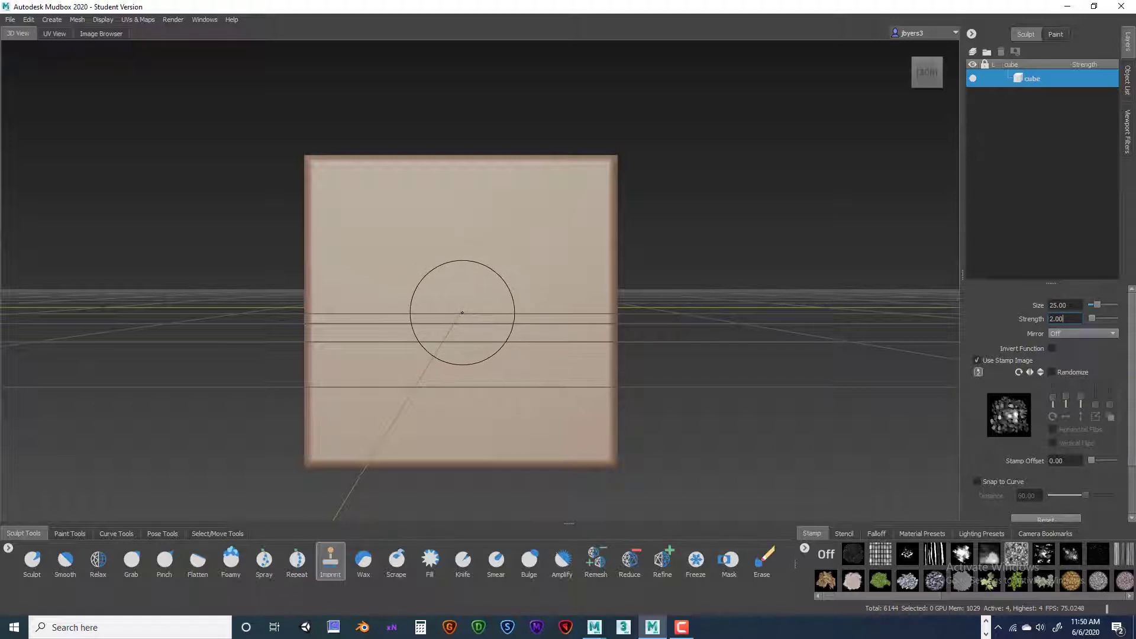
mouse_move(462, 313)
left_mouse_down()
mouse_move(591, 331)
mouse_move(608, 326)
mouse_move(603, 311)
left_mouse_up()
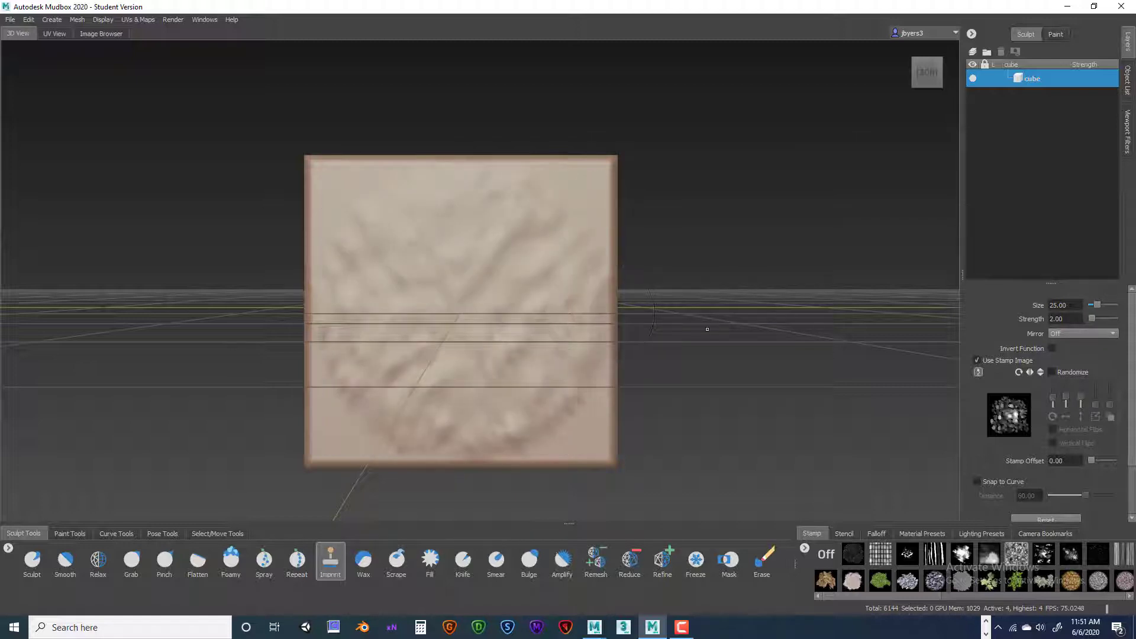
left_click_drag(707, 329, 723, 347, "alt")
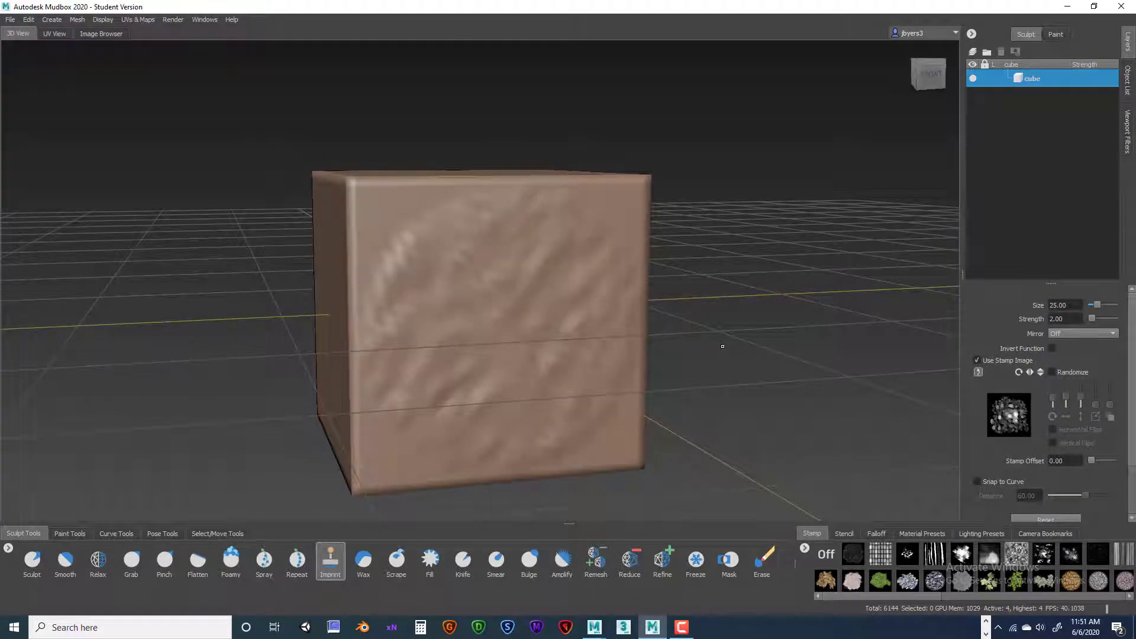
Undo the imprint on the cube's front face and subdivide the cube up to level 8.
key("ctrl+z")
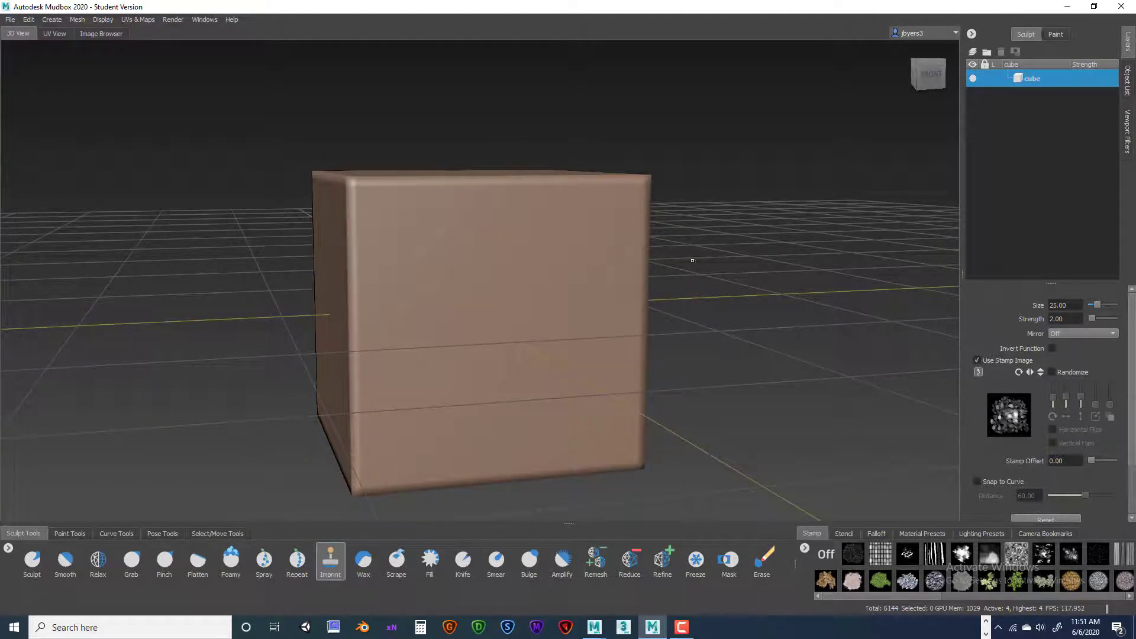
left_click(927, 73)
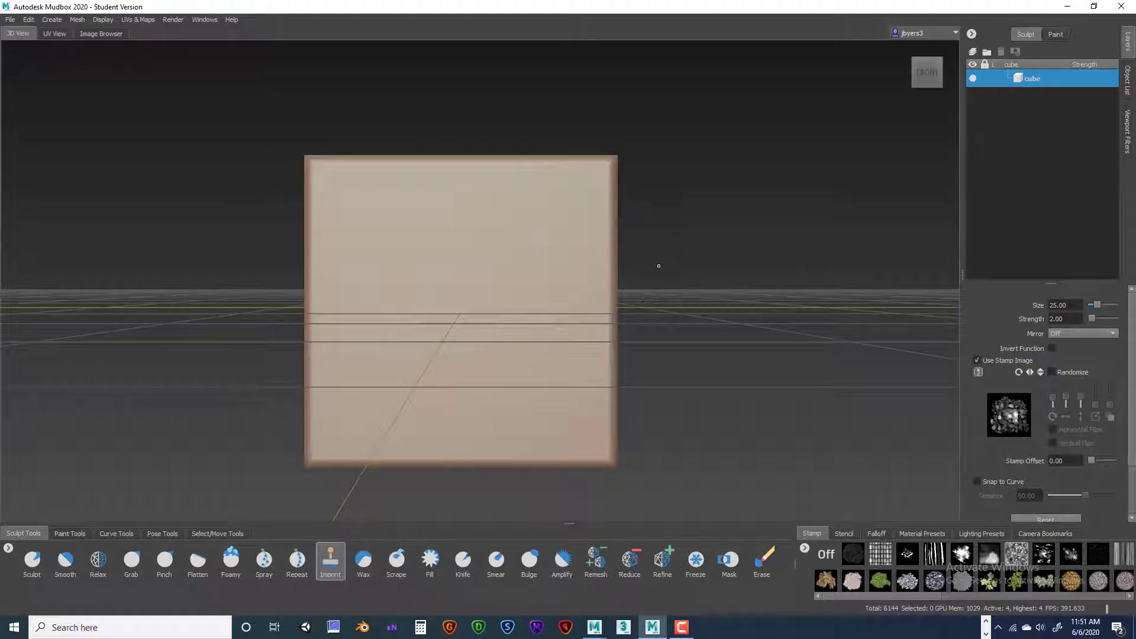
key("shift+d")
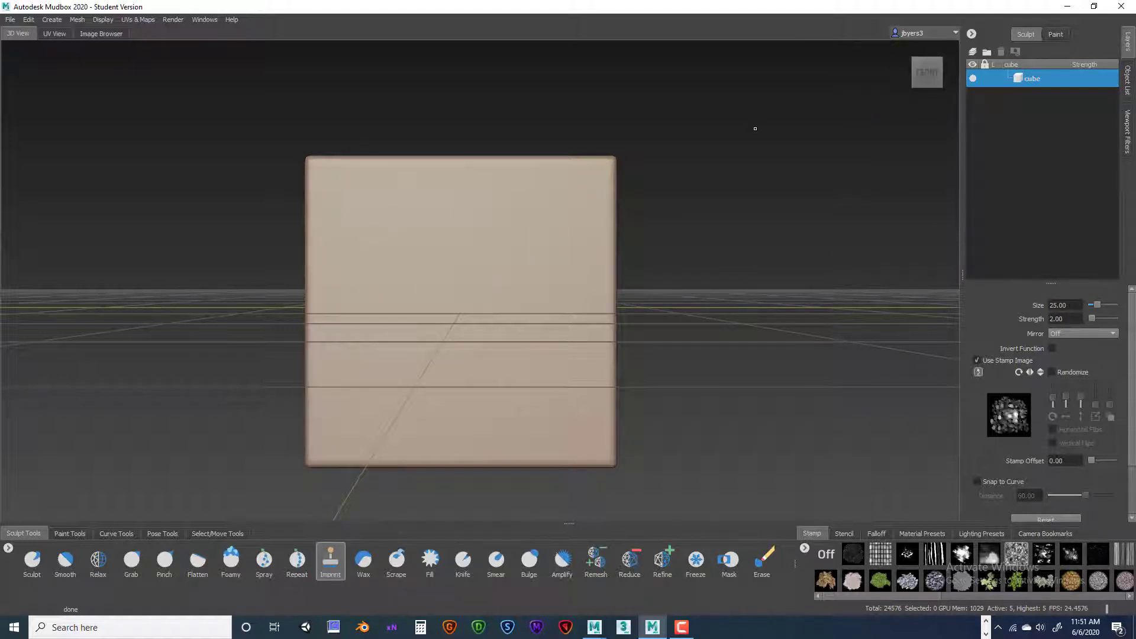
key("shift+d")
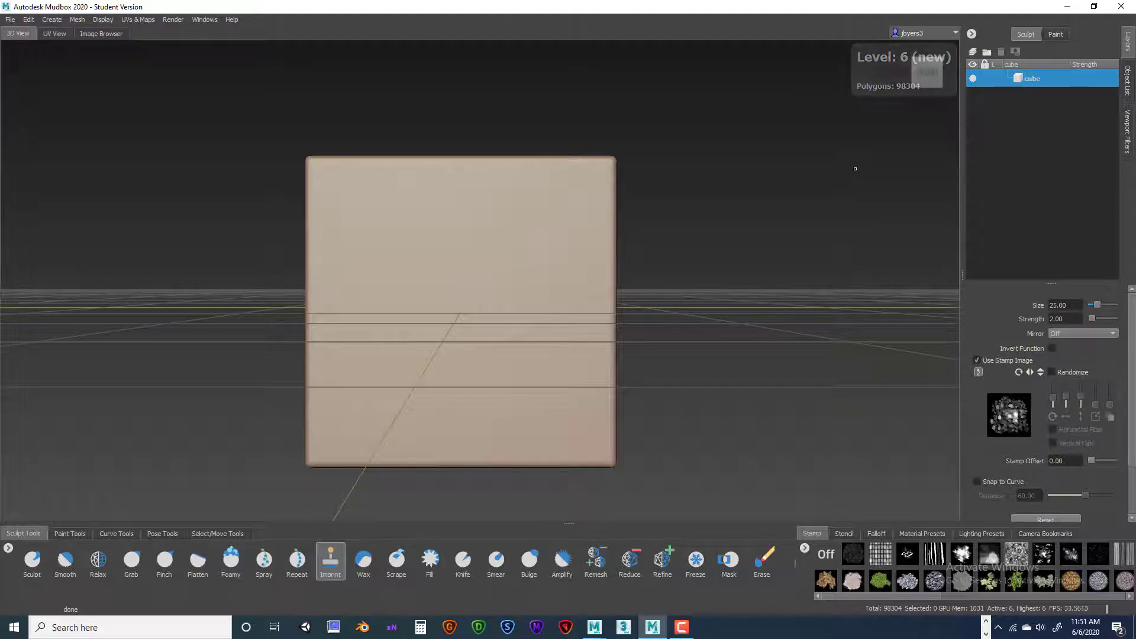
key("shift+d")
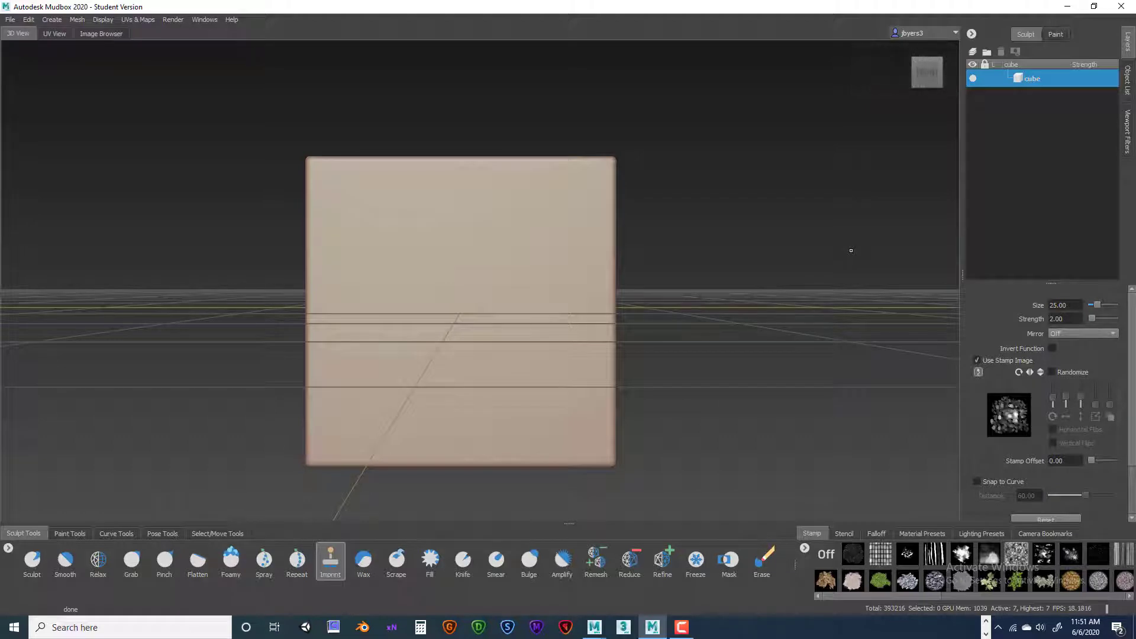
key("shift+d")
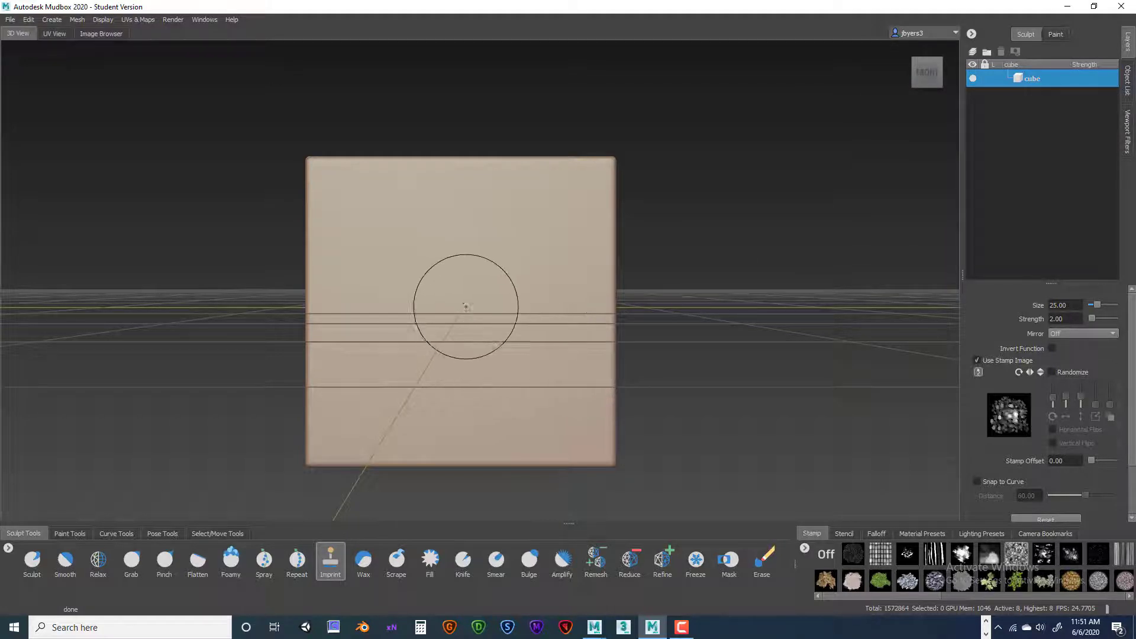
Imprint the noise stamp as one large circle across the level 8 cube's front face.
mouse_move(455, 308)
left_mouse_down()
mouse_move(568, 331)
mouse_move(610, 307)
left_mouse_up()
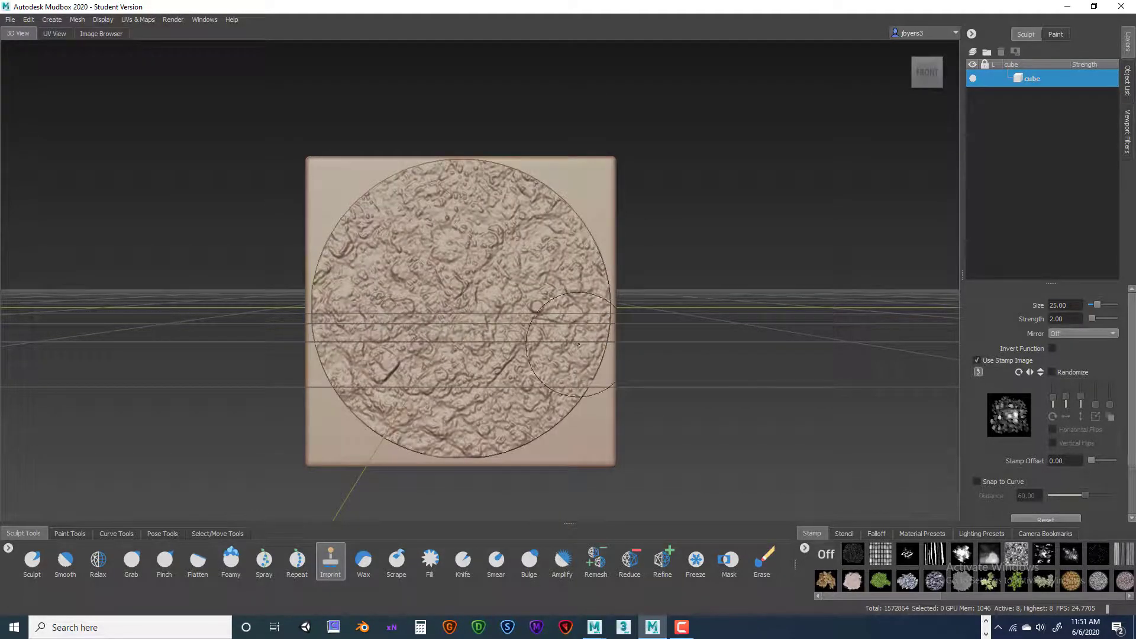
left_click_drag(749, 326, 797, 334, "alt")
mouse_move(735, 330)
left_mouse_down("alt")
mouse_move(805, 390)
mouse_move(911, 332)
mouse_move(591, 325)
mouse_move(724, 332)
left_mouse_up("alt")
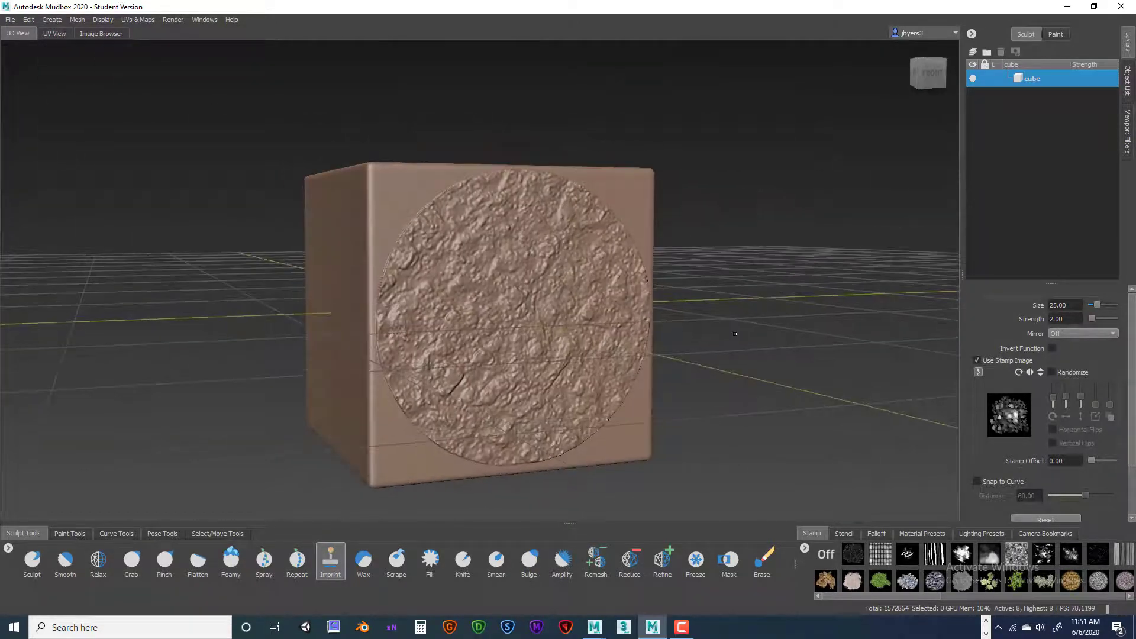
Examine the imprinted noise detail on the cube's front face up close and from several angles.
mouse_move(740, 335)
right_mouse_down()
mouse_move(703, 336)
mouse_move(740, 337)
right_mouse_up()
middle_click_drag(709, 337, 694, 305, "alt")
right_click_drag(694, 305, 799, 329, "alt")
left_click_drag(799, 329, 842, 332, "alt")
middle_click_drag(842, 332, 796, 281, "alt")
left_click_drag(797, 281, 746, 274, "alt")
middle_click_drag(745, 274, 732, 307, "alt")
right_click_drag(732, 307, 743, 308, "alt")
left_click_drag(743, 308, 754, 340, "alt")
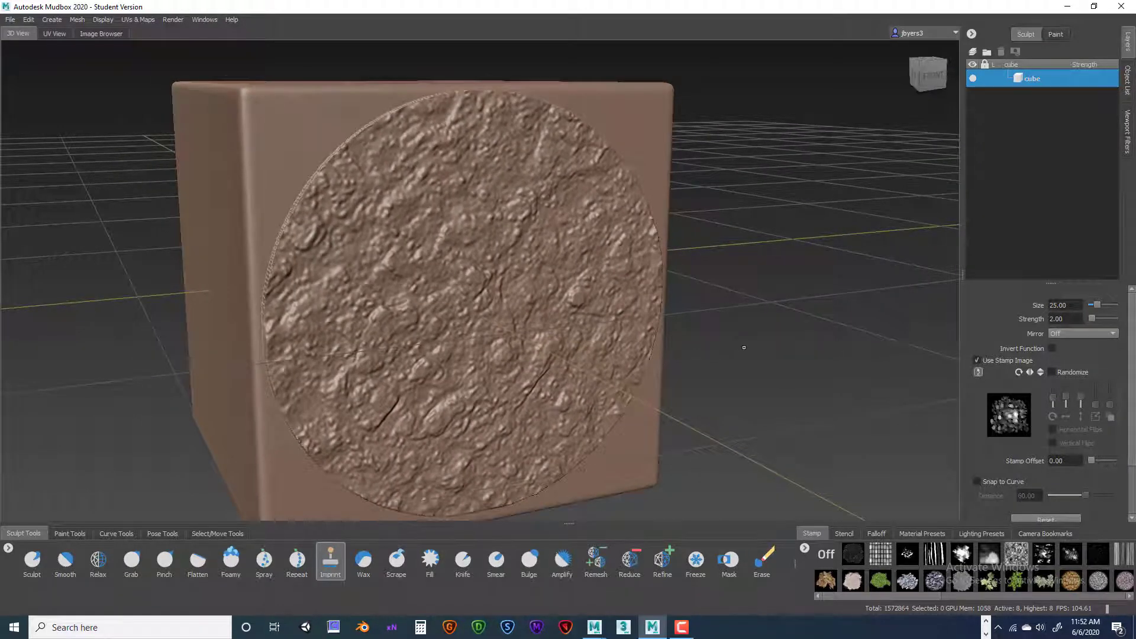
left_click_drag(744, 348, 712, 334, "alt")
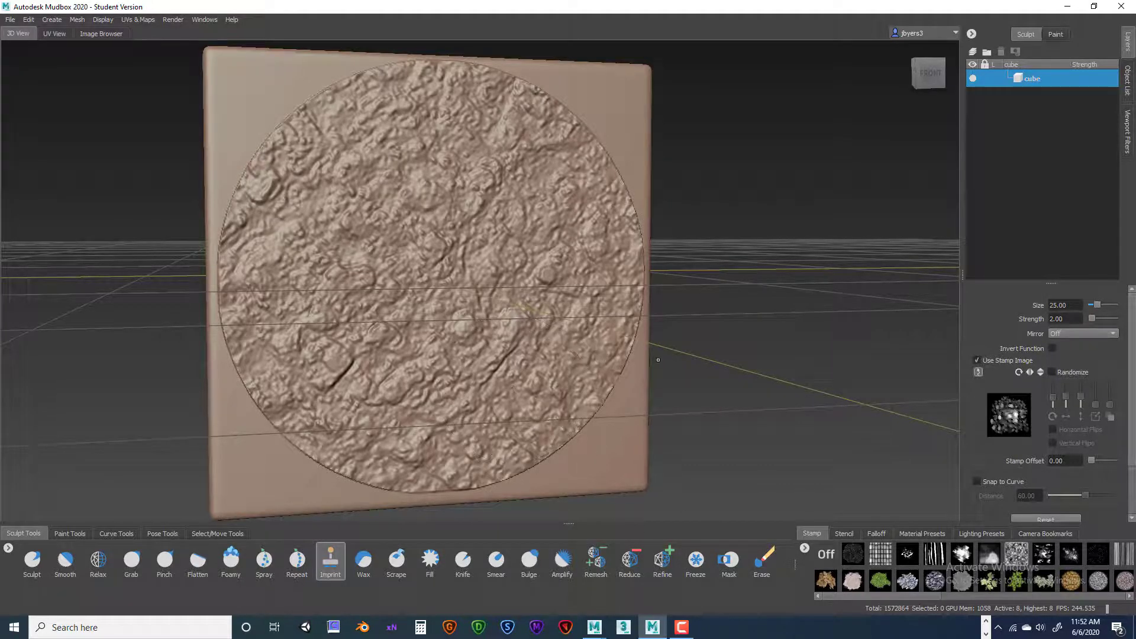
Take the cube down to subdivision level 7 and imprint the noise stamp across most of its clean front face.
key("Page_Down")
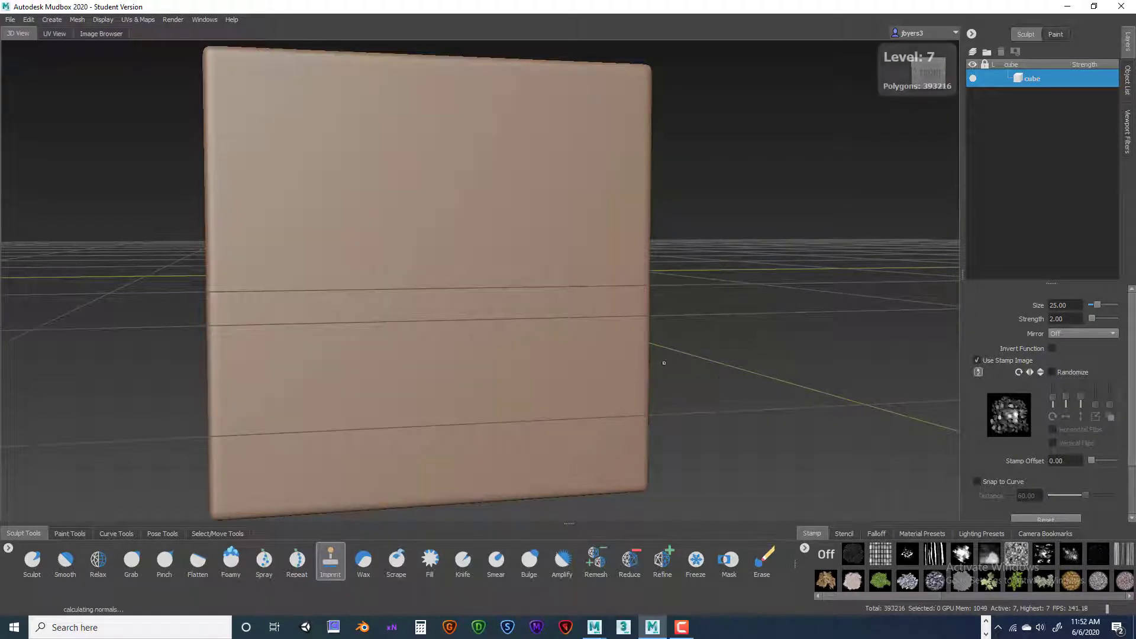
left_click(907, 93)
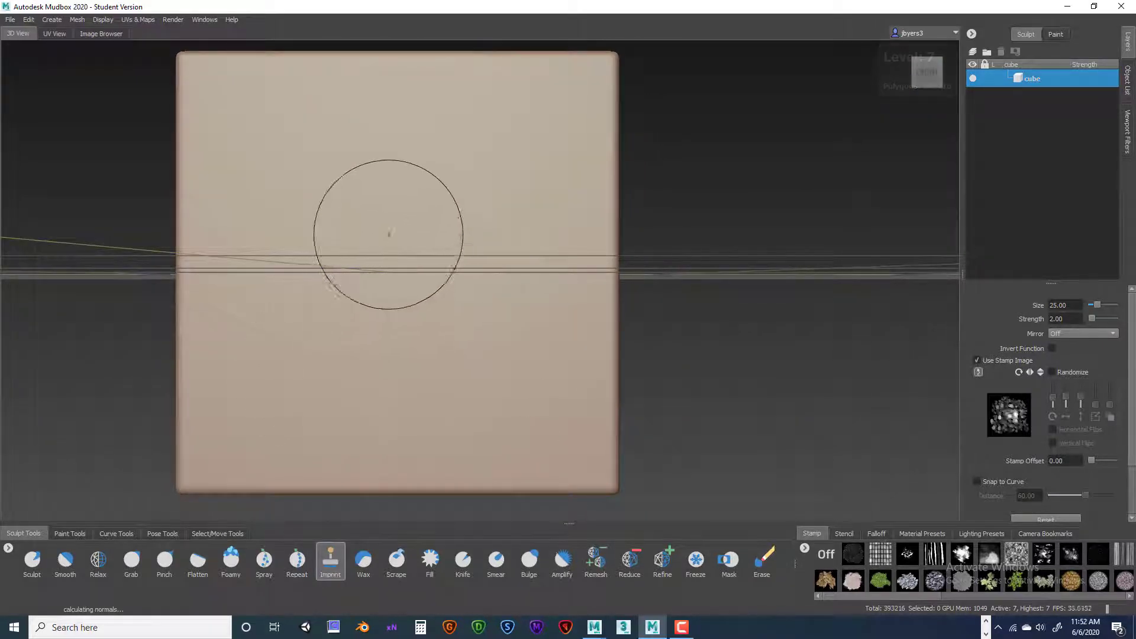
left_click_drag(398, 269, 580, 270)
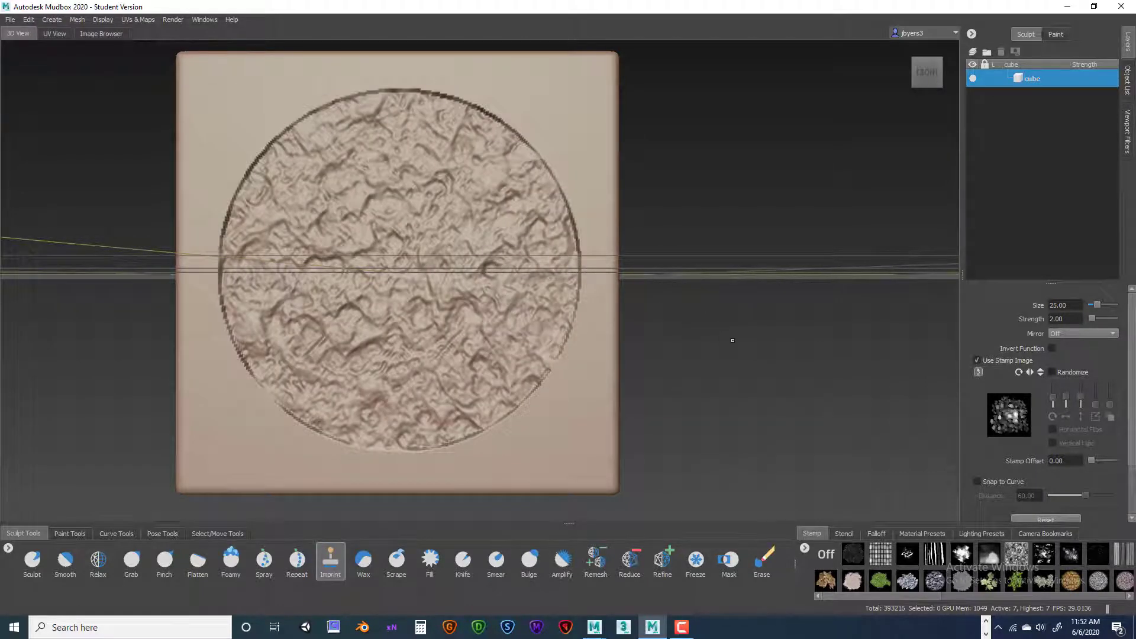
left_click_drag(733, 340, 727, 391, "alt")
scroll(709, 362, "down", 3)
middle_click_drag(727, 391, 852, 385, "alt")
middle_click_drag(634, 349, 507, 347, "alt")
Lower the cube to subdivision level 4 and try a small noise imprint on its front face.
key("Page_Down")
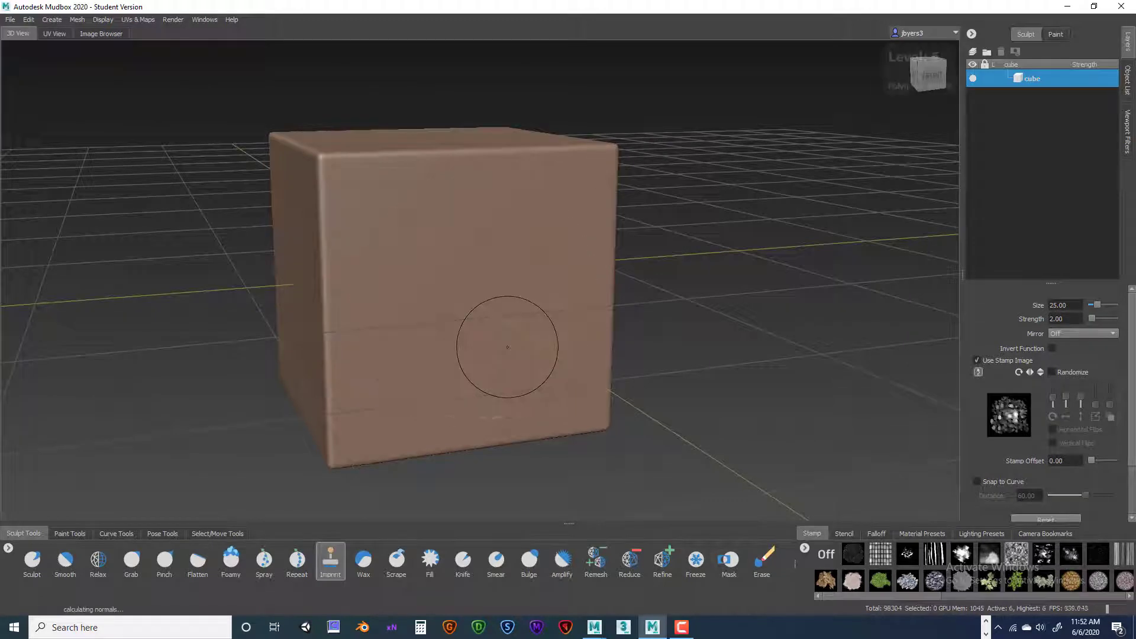
left_click_drag(668, 308, 692, 314, "alt")
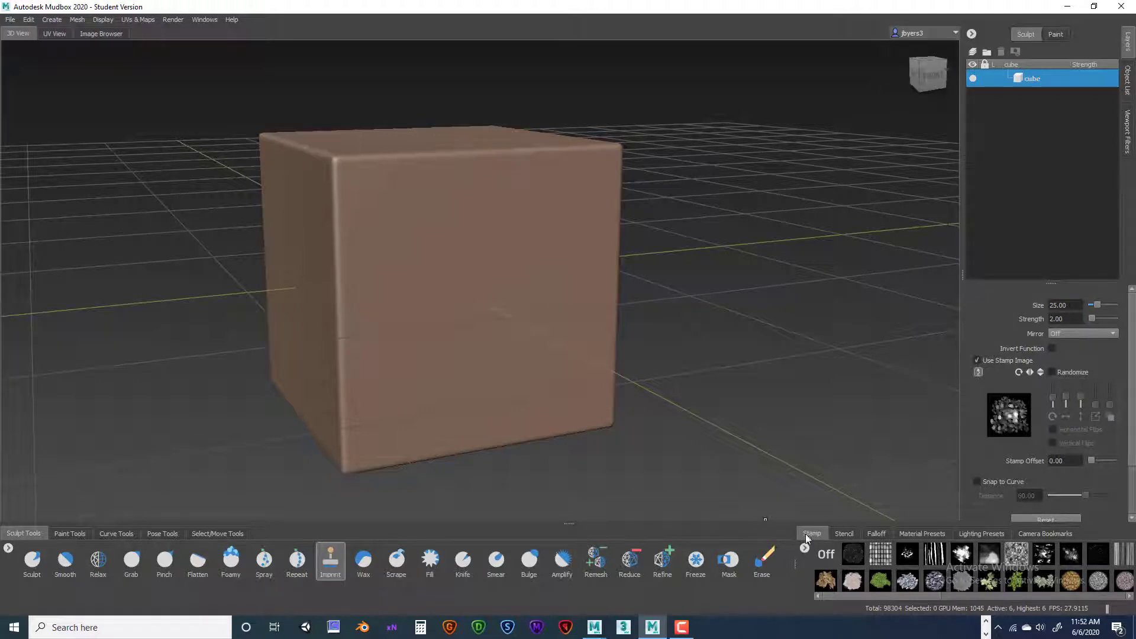
left_click_drag(665, 348, 702, 389, "alt")
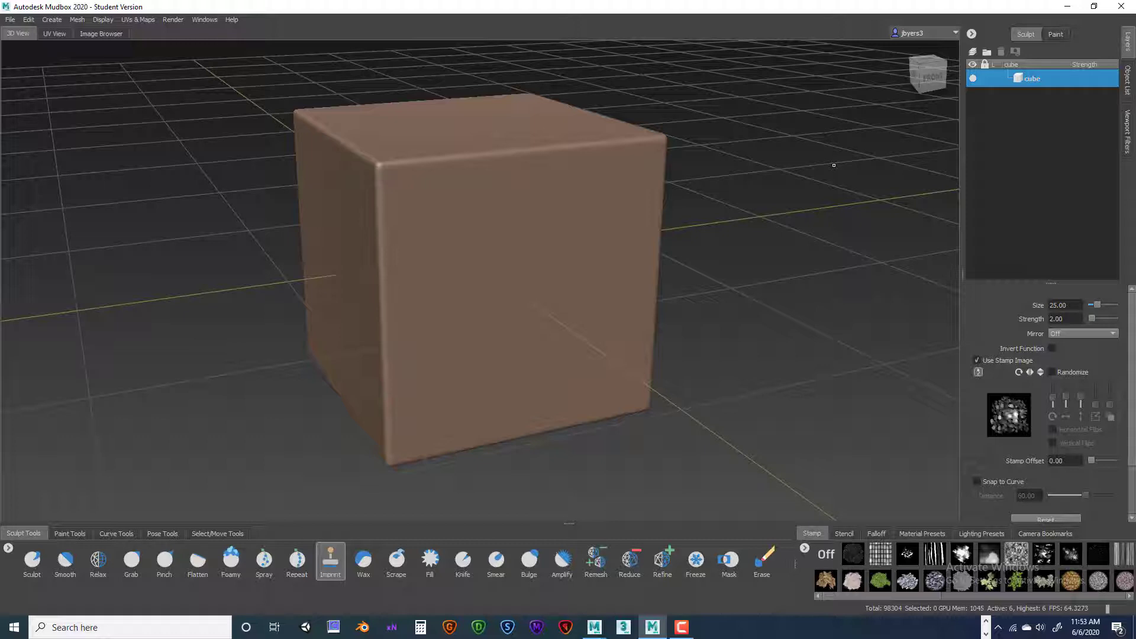
key("Page_Down")
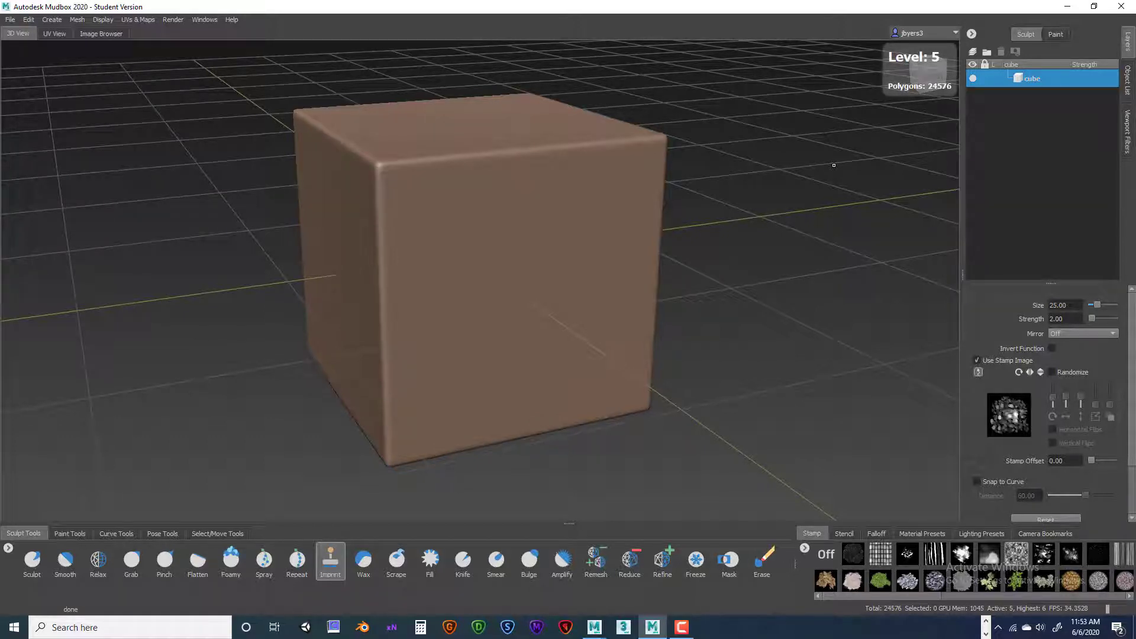
key("Page_Down")
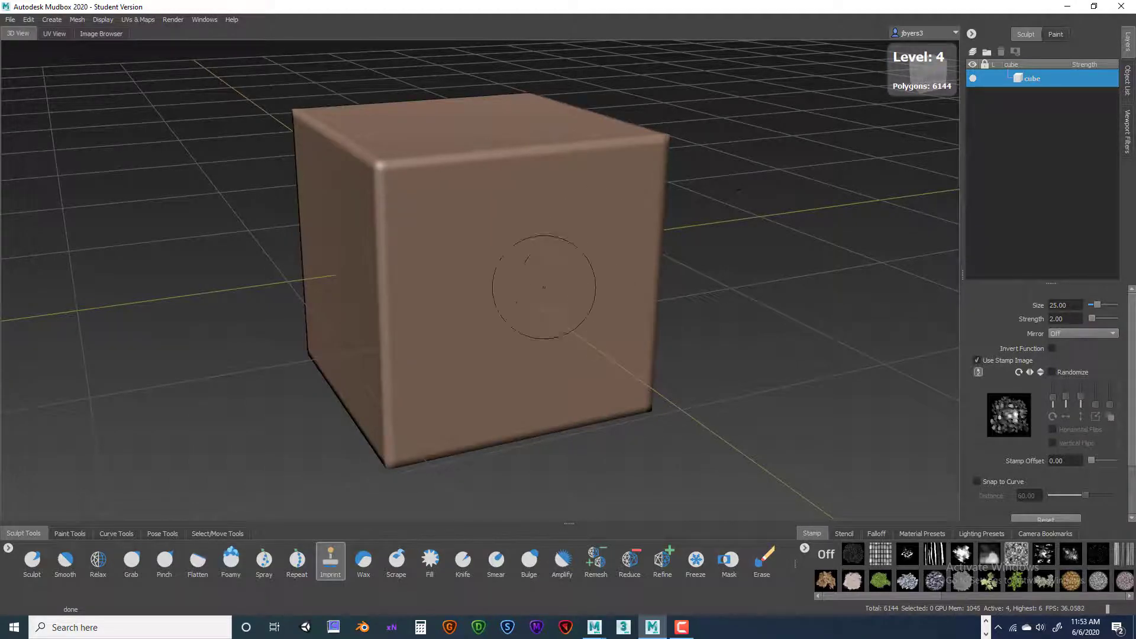
left_click_drag(515, 299, 564, 307)
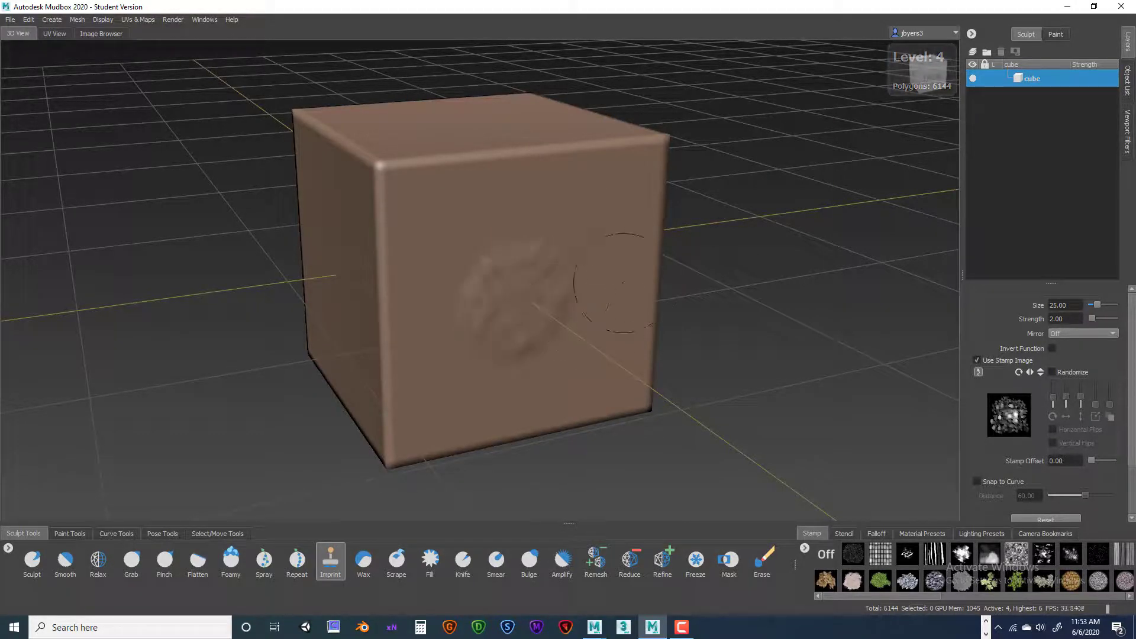
left_click(536, 291)
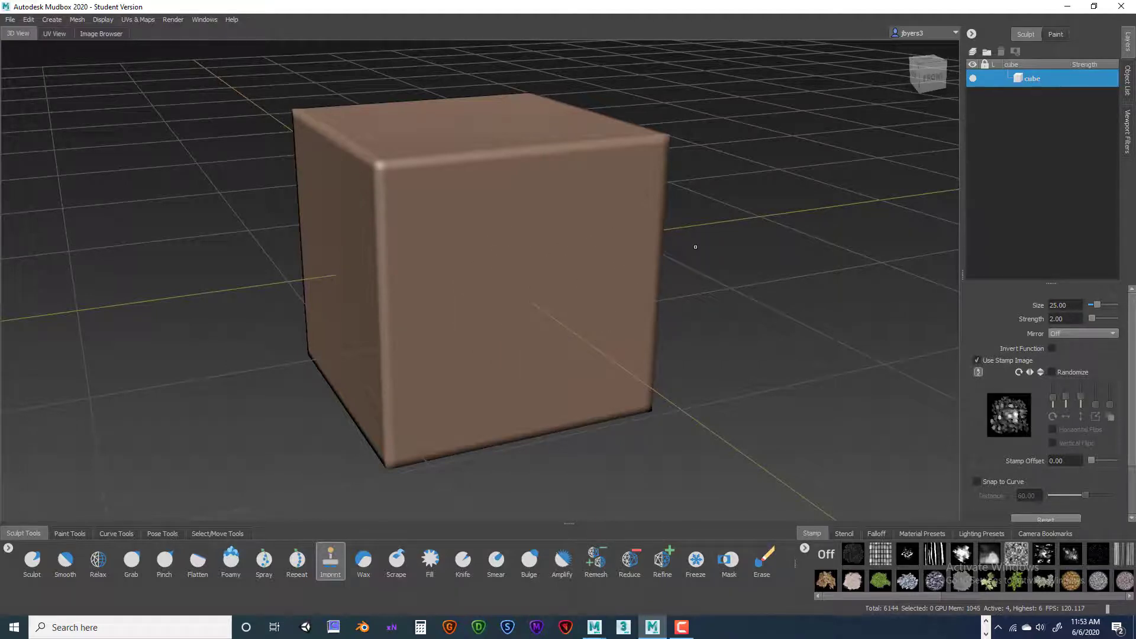
Raise the cube's subdivision to level 8, adding new levels 7 and 8.
key("shift+d")
key("shift+d")
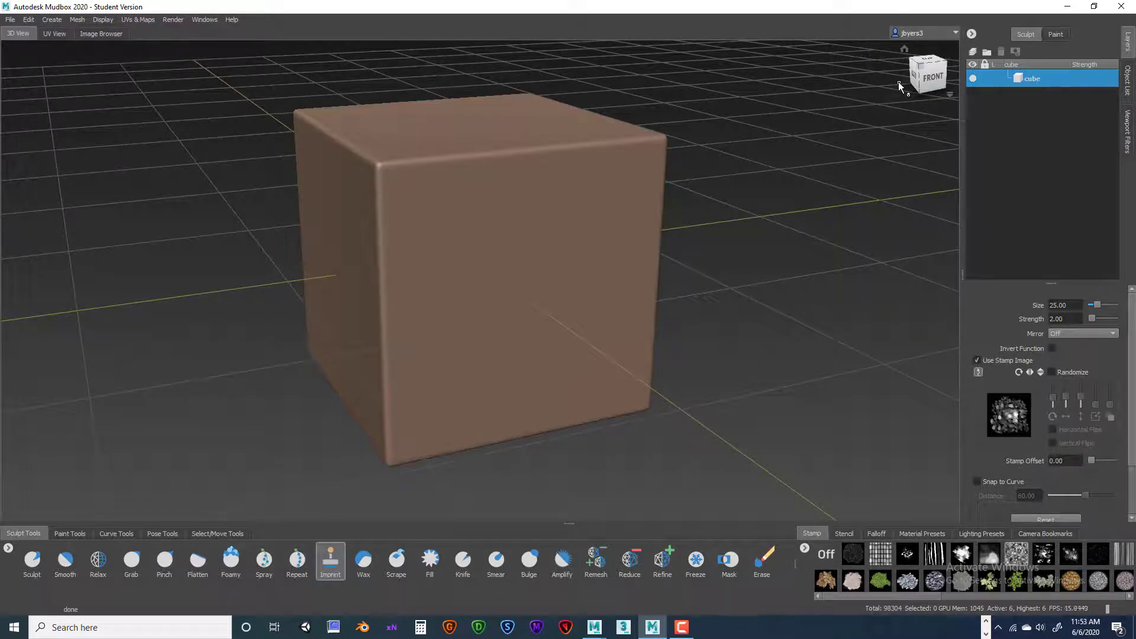
key("shift+d")
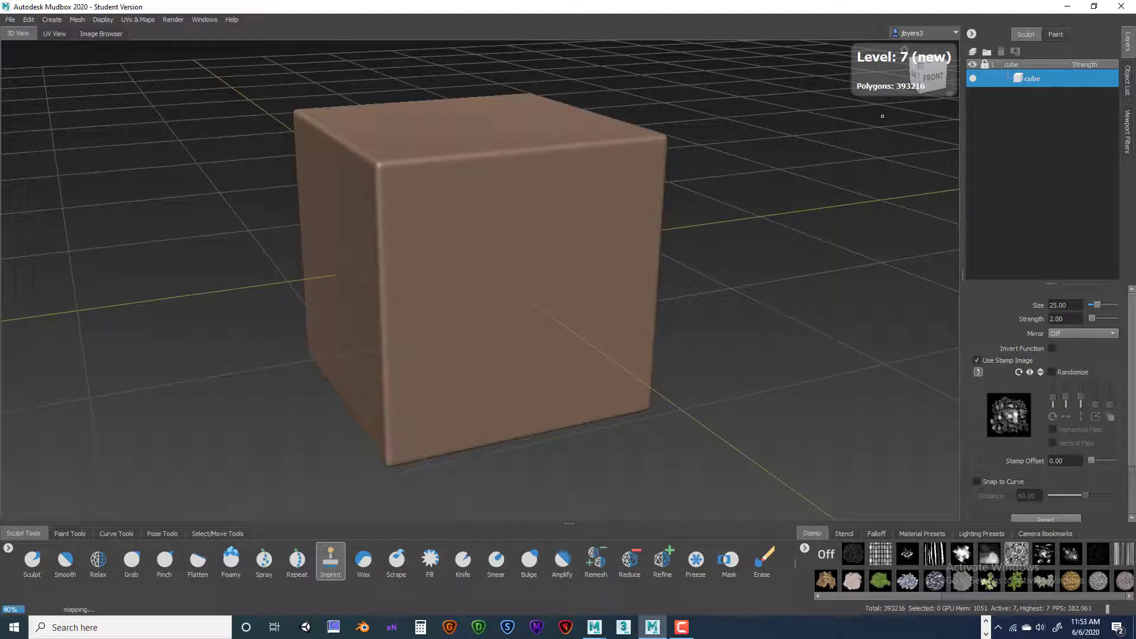
key("shift+d")
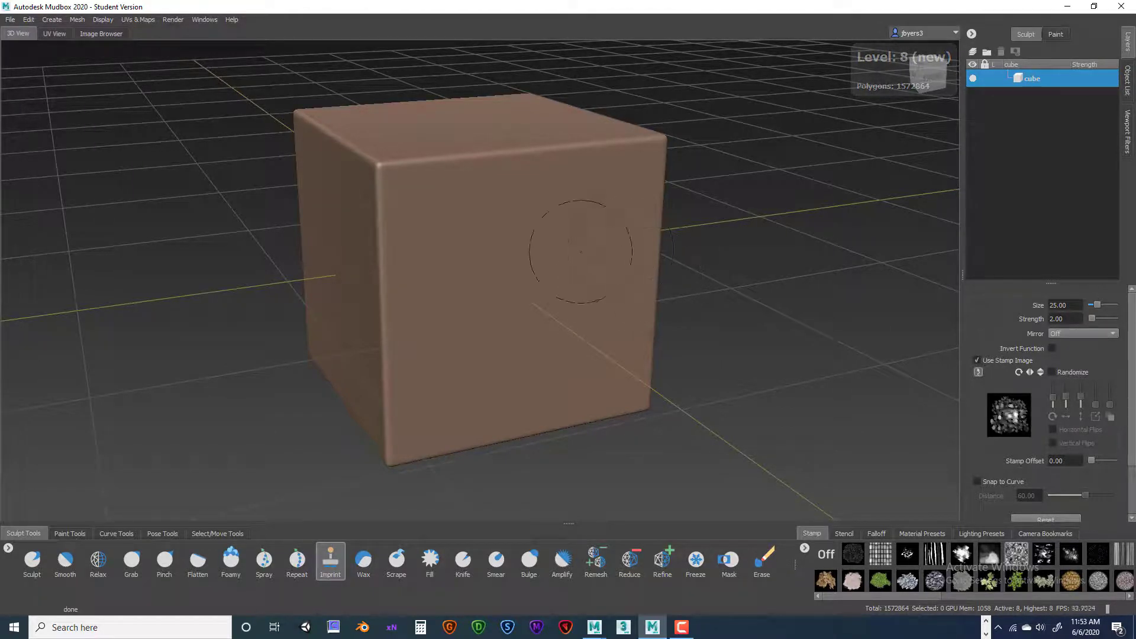
Enlarge the Imprint brush size to 70.21, then try a noise imprint on the cube's front face and undo it.
key("b")
left_click_drag(517, 286, 589, 302)
mouse_move(514, 292)
left_mouse_down()
mouse_move(553, 278)
mouse_move(626, 280)
left_mouse_up()
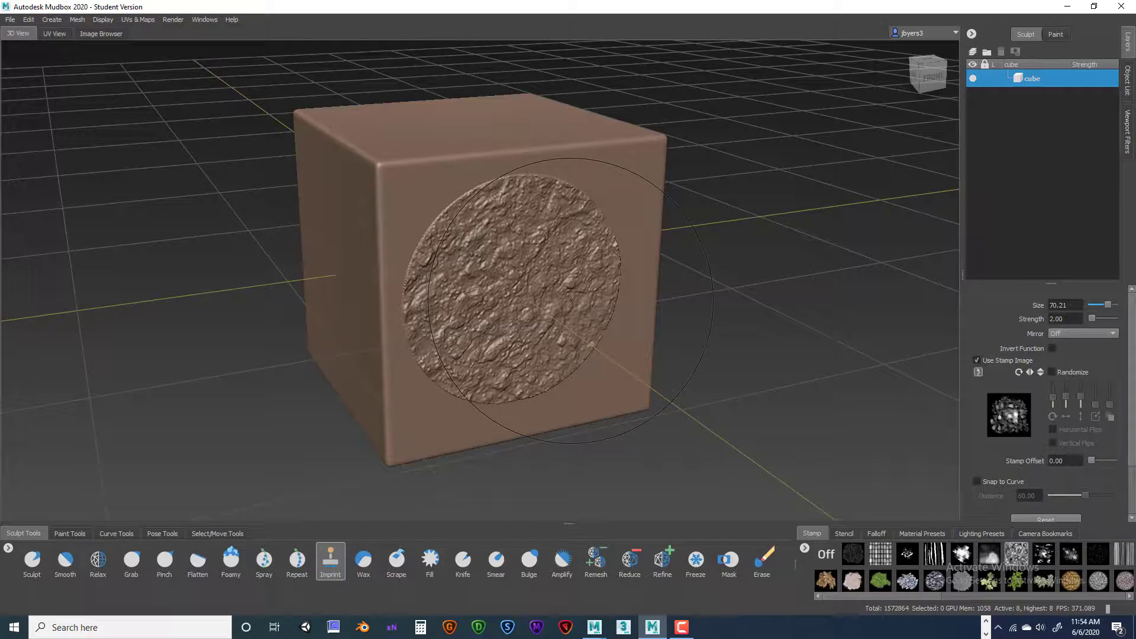
key("ctrl+z")
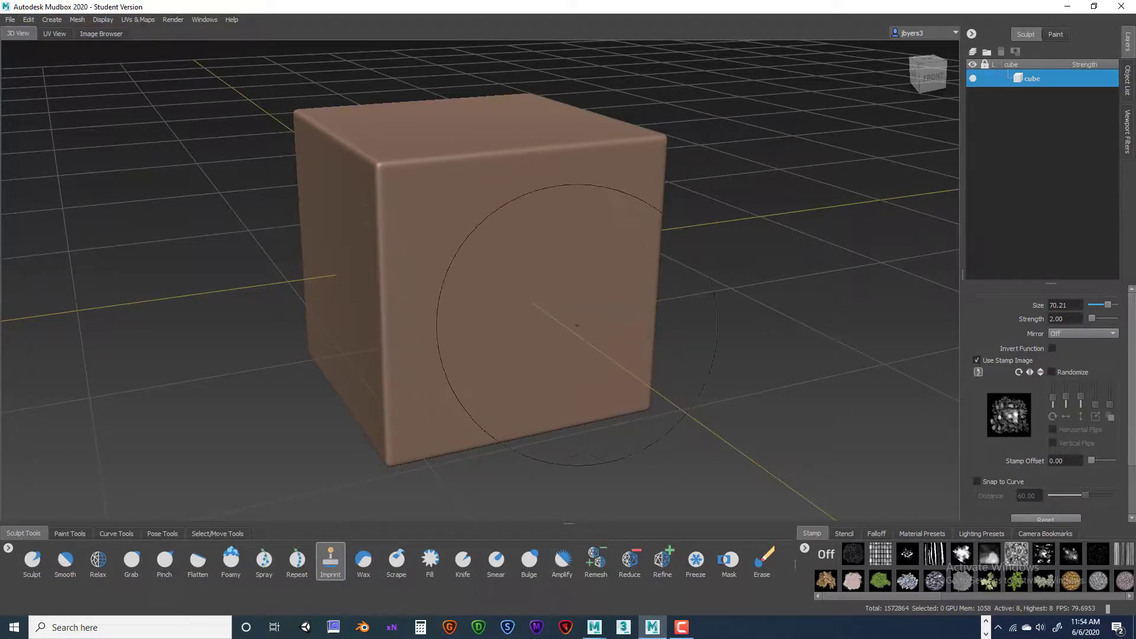
left_click_drag(649, 344, 629, 324, "alt")
middle_click_drag(567, 314, 648, 319, "alt")
mouse_move(648, 319)
left_mouse_down("alt")
mouse_move(562, 324)
mouse_move(542, 302)
mouse_move(550, 314)
mouse_move(562, 293)
left_mouse_up("alt")
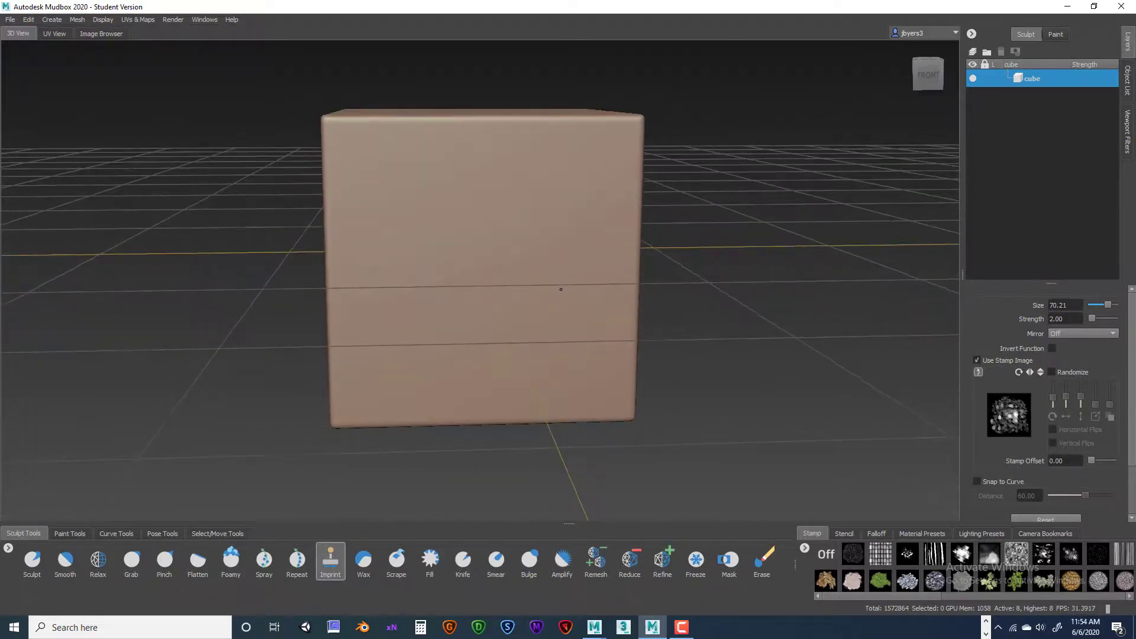